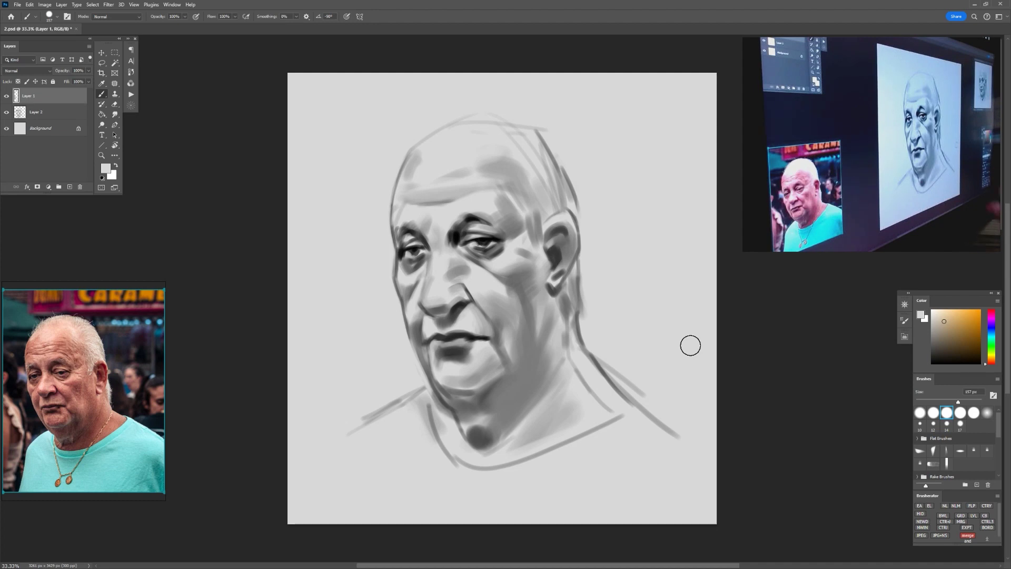
# Step: Try to frame the head and shoulders with straight dark envelope lines around the portrait
pyautogui.moveTo(517, 307); pyautogui.dragTo(512, 309)
pyautogui.moveTo(510, 311); pyautogui.dragTo(505, 313)
pyautogui.keyDown('alt'); pyautogui.click(454, 340); pyautogui.keyUp('alt')
pyautogui.moveTo(371, 245)
pyautogui.mouseDown()
pyautogui.moveTo(406, 387)
pyautogui.moveTo(374, 183)
pyautogui.moveTo(387, 106)
pyautogui.moveTo(562, 86)
pyautogui.moveTo(623, 339)
pyautogui.moveTo(693, 377)
pyautogui.mouseUp()
pyautogui.moveTo(406, 389); pyautogui.dragTo(318, 433)
pyautogui.hotkey('ctrl', 'z')
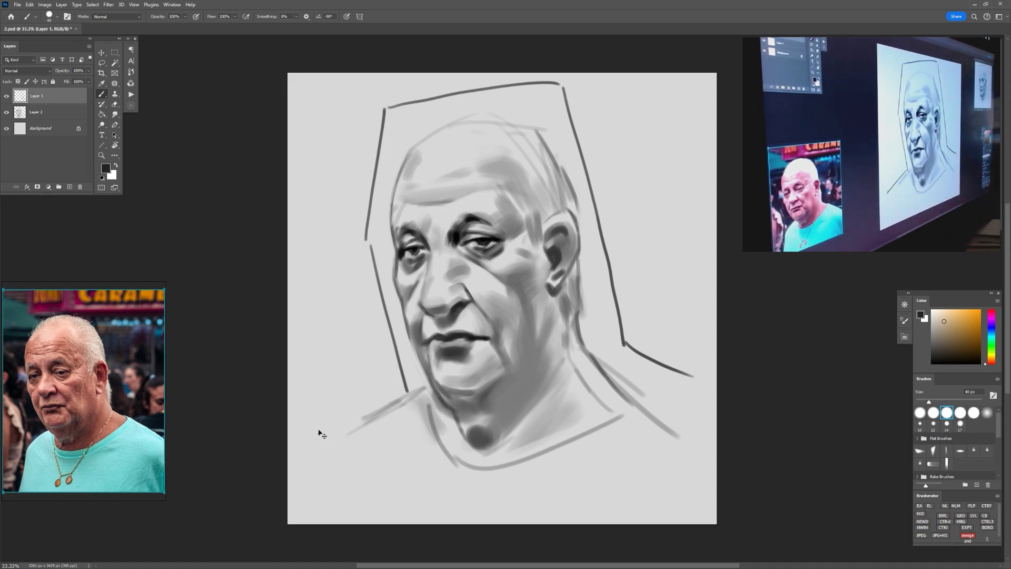
pyautogui.hotkey('ctrl', 'z')
pyautogui.hotkey('ctrl', 'z')
pyautogui.hotkey('ctrl', 'z')
pyautogui.hotkey('ctrl', 'z')
pyautogui.hotkey('ctrl', 'z')
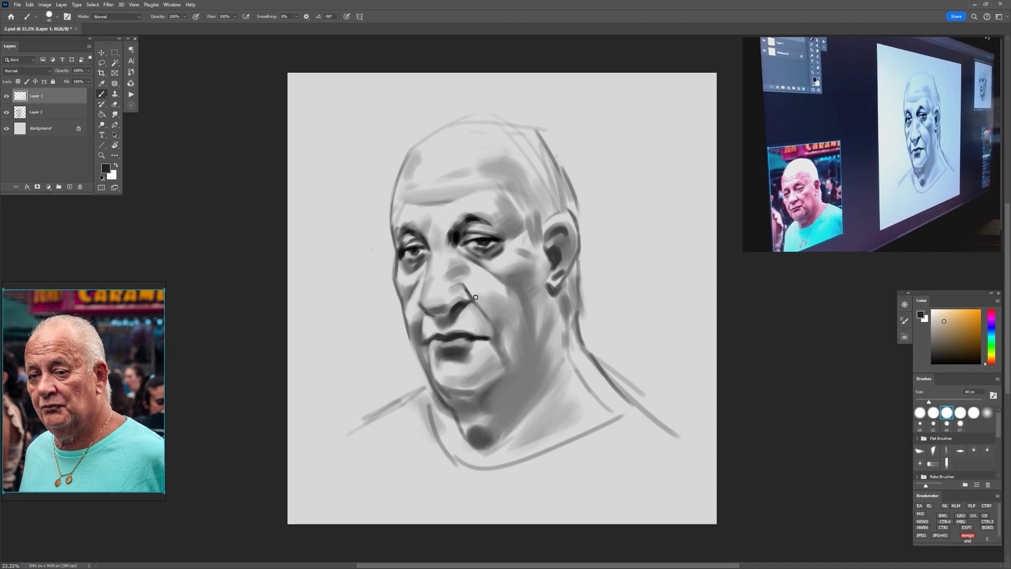
# Step: Try to mark the shadow plane of the cheek below the cheekbone with a dark triangular outline
pyautogui.moveTo(509, 340); pyautogui.dragTo(533, 341)
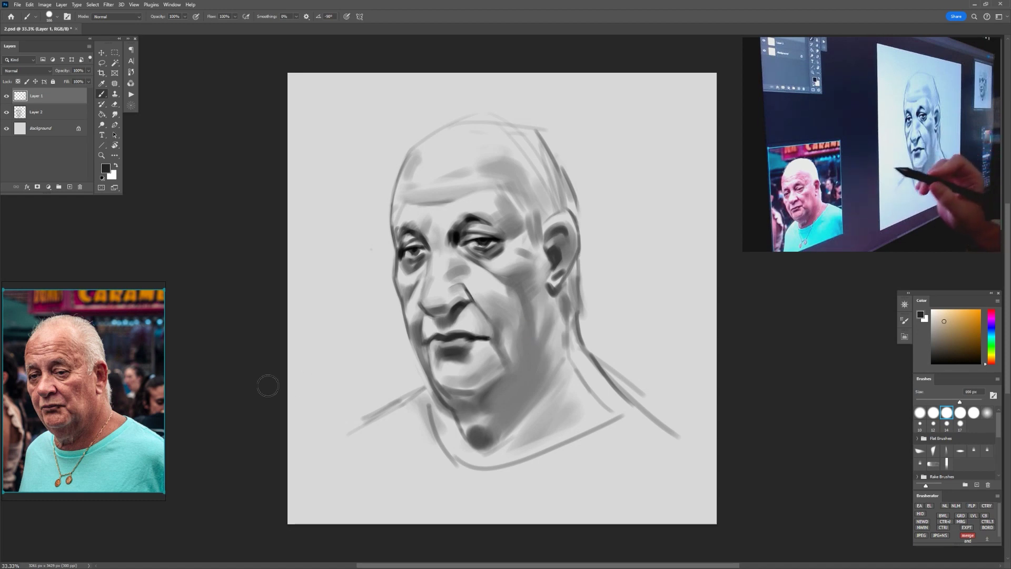
pyautogui.moveTo(499, 266)
pyautogui.mouseDown()
pyautogui.moveTo(481, 266)
pyautogui.moveTo(517, 290)
pyautogui.moveTo(533, 269)
pyautogui.moveTo(519, 296)
pyautogui.mouseUp()
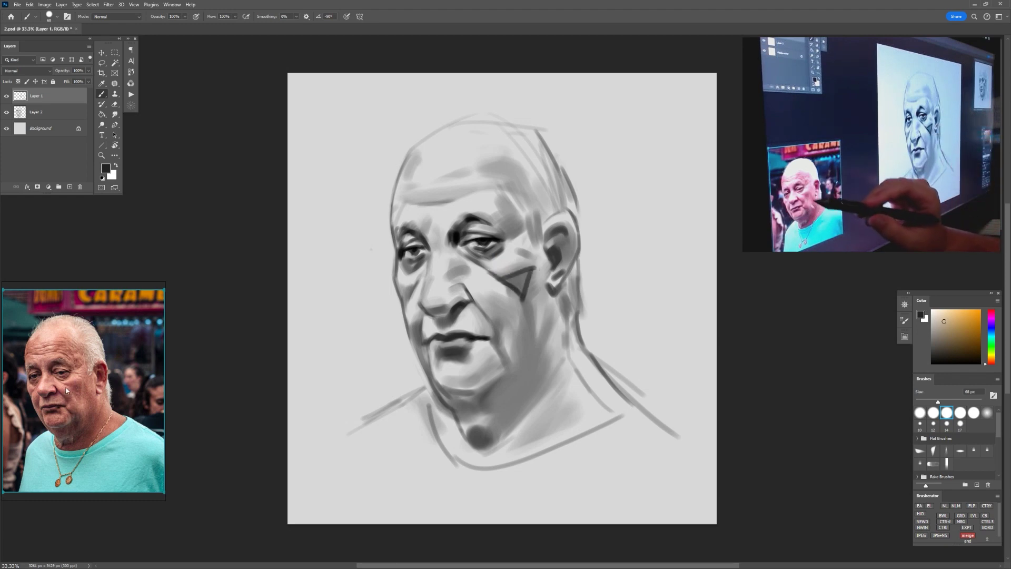
pyautogui.hotkey('ctrl', 'z')
pyautogui.hotkey('ctrl', 'z')
pyautogui.hotkey('ctrl', 'z')
pyautogui.hotkey('ctrl', 'z')
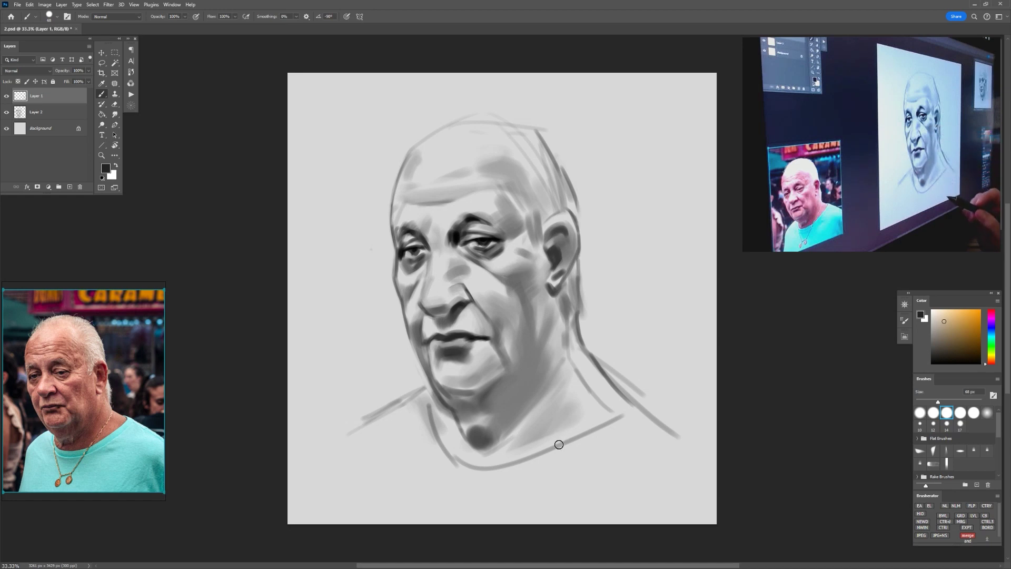
pyautogui.moveTo(528, 275)
pyautogui.mouseDown()
pyautogui.moveTo(524, 311)
pyautogui.moveTo(531, 275)
pyautogui.mouseUp()
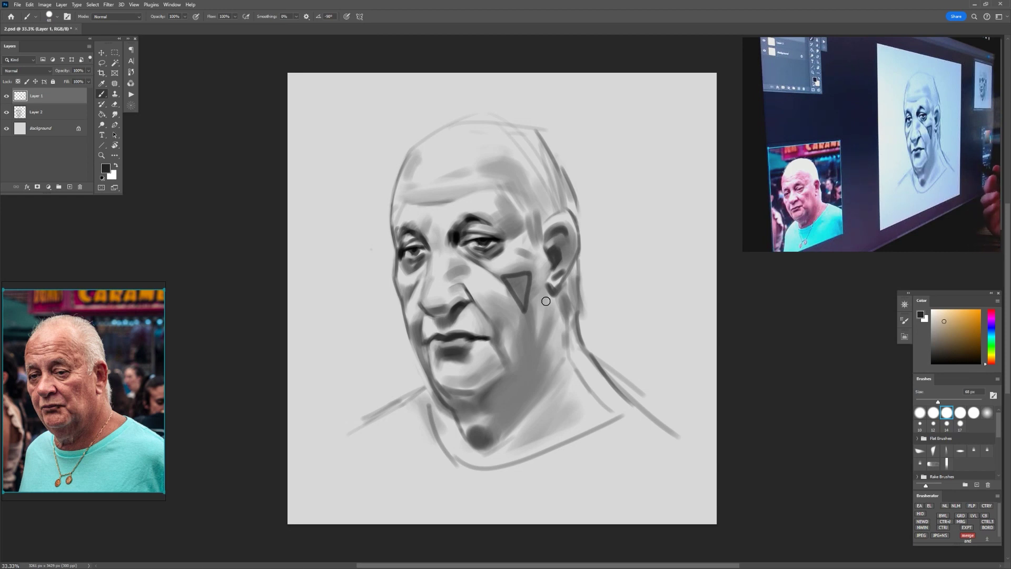
pyautogui.hotkey('ctrl', 'z')
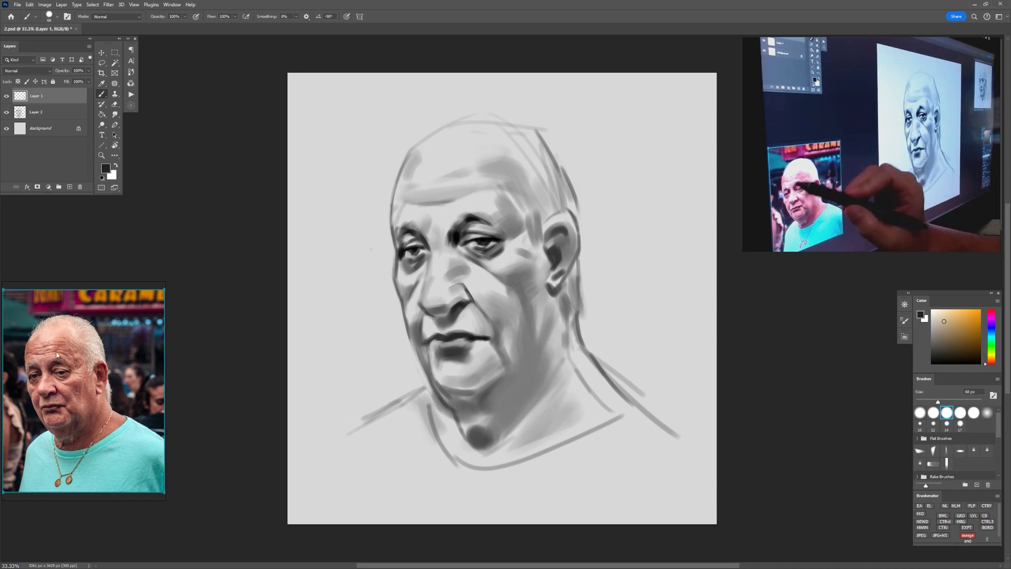
# Step: Try to add a dark crease across the forehead above the eyebrows
pyautogui.moveTo(428, 191); pyautogui.dragTo(481, 180)
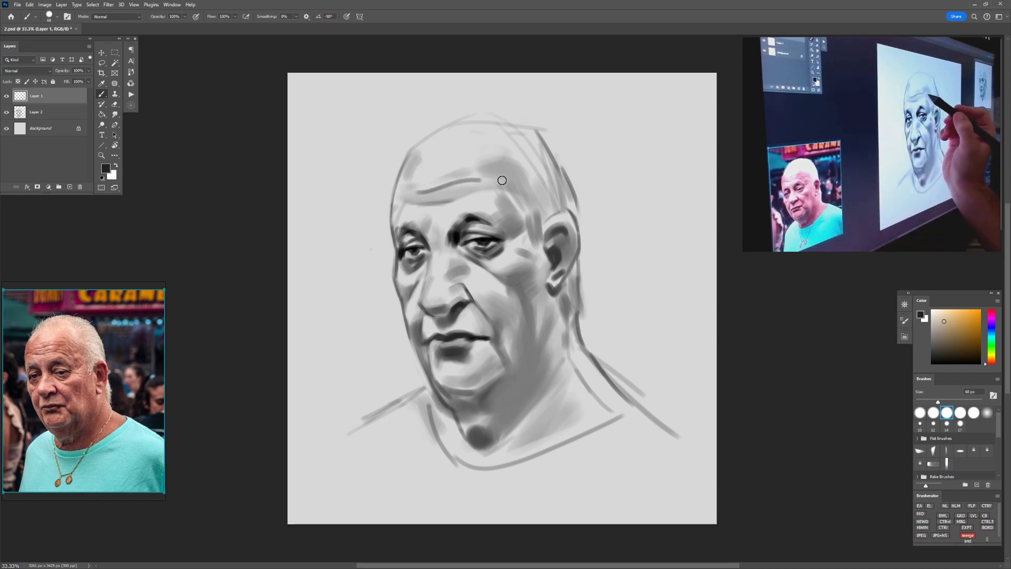
pyautogui.hotkey('ctrl', 'z')
pyautogui.keyDown('alt'); pyautogui.click(504, 184); pyautogui.keyUp('alt')
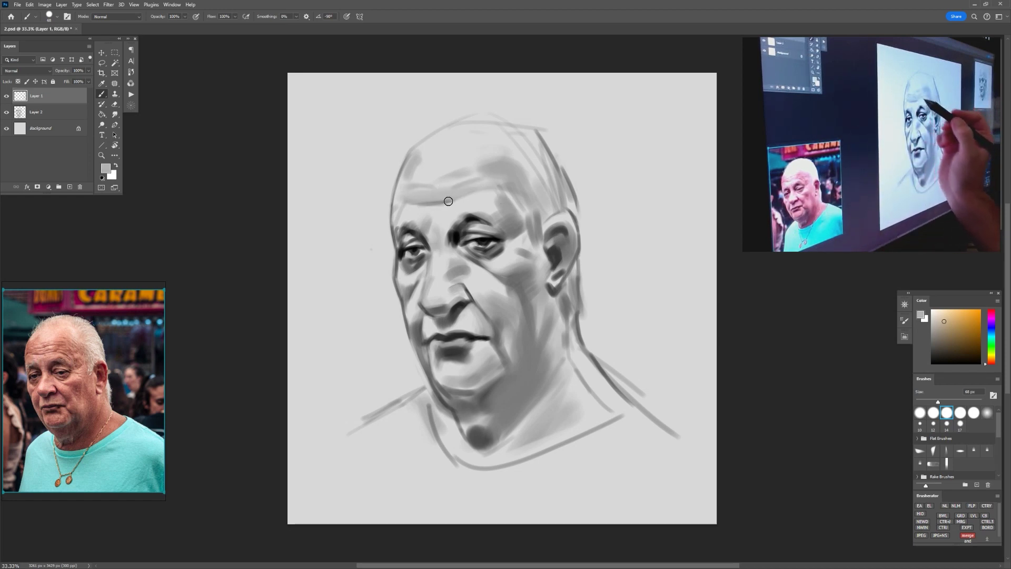
pyautogui.keyDown('alt'); pyautogui.click(485, 238); pyautogui.keyUp('alt')
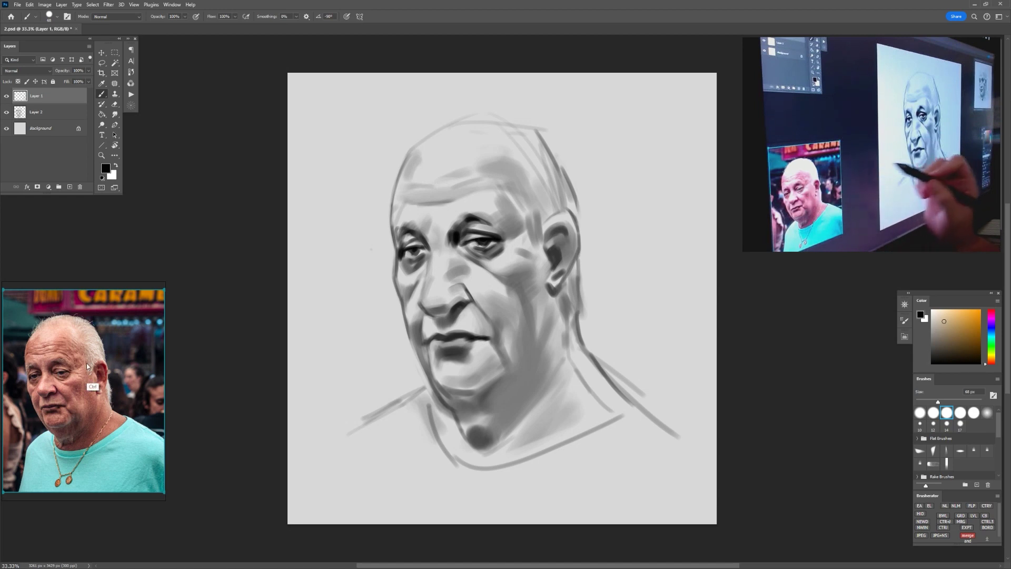
# Step: Shade the cheek plane below the eye nearer the ear with a sampled dark grey
pyautogui.keyDown('alt'); pyautogui.click(484, 257); pyautogui.keyUp('alt')
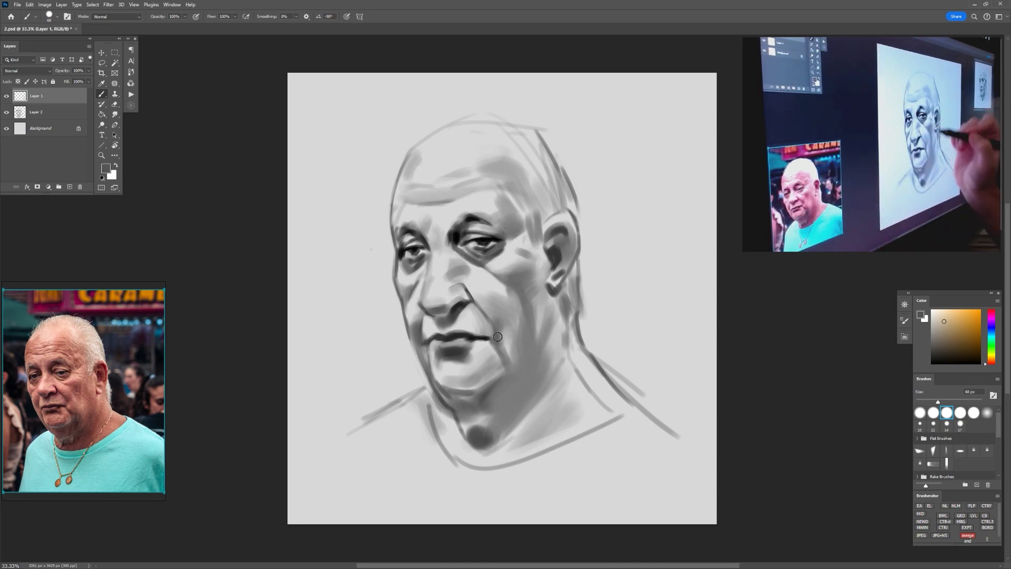
pyautogui.moveTo(485, 267); pyautogui.dragTo(504, 281)
pyautogui.hotkey('ctrl', 'z')
pyautogui.hotkey('ctrl', 'z')
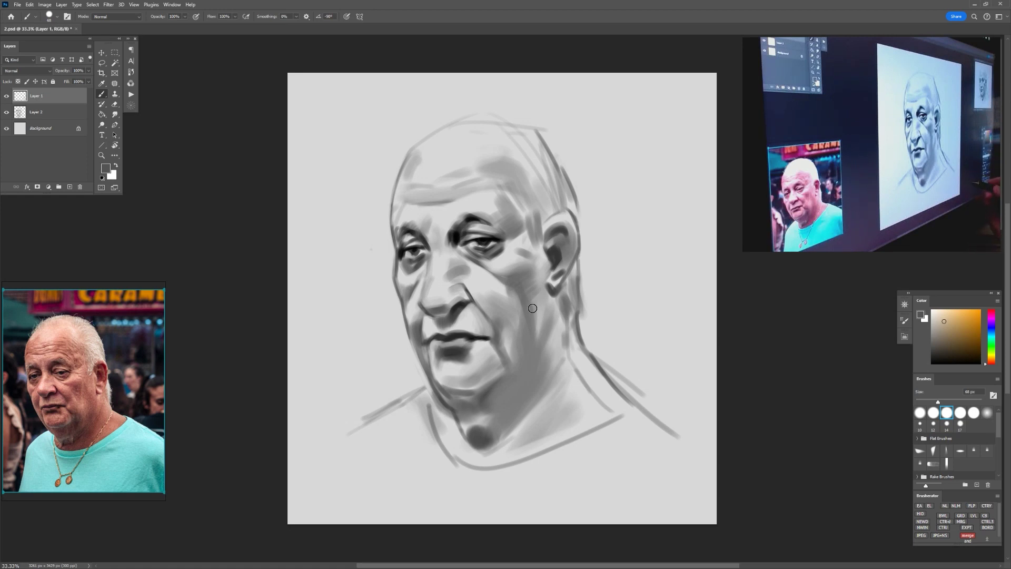
# Step: Deepen the mouth corner on the far side of the face and shade the skin beside it with sampled greys
pyautogui.hotkey('ctrl', '-')
pyautogui.hotkey('ctrl', '+')
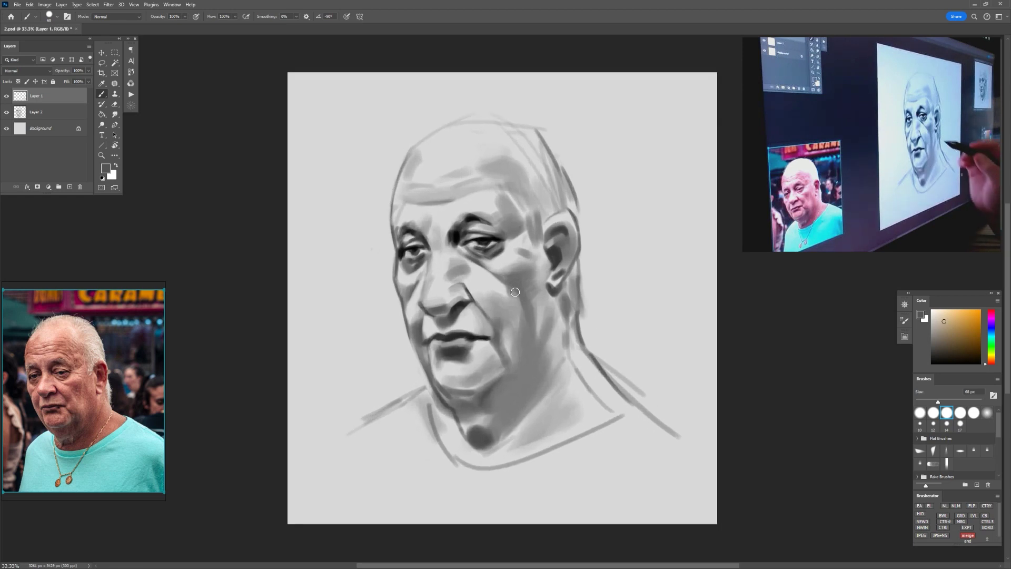
pyautogui.hotkey('ctrl', '+')
pyautogui.moveTo(498, 249)
pyautogui.mouseDown()
pyautogui.moveTo(516, 318)
pyautogui.moveTo(473, 293)
pyautogui.moveTo(488, 308)
pyautogui.moveTo(471, 302)
pyautogui.moveTo(490, 307)
pyautogui.mouseUp()
pyautogui.hotkey('ctrl', '+')
pyautogui.keyDown('alt'); pyautogui.click(487, 277); pyautogui.keyUp('alt')
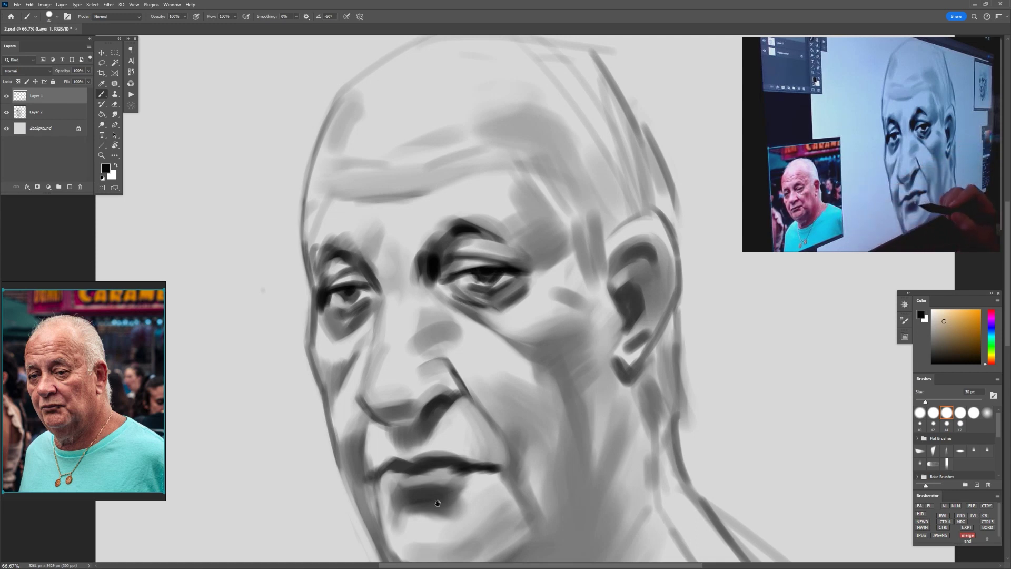
pyautogui.moveTo(468, 506); pyautogui.dragTo(475, 412)
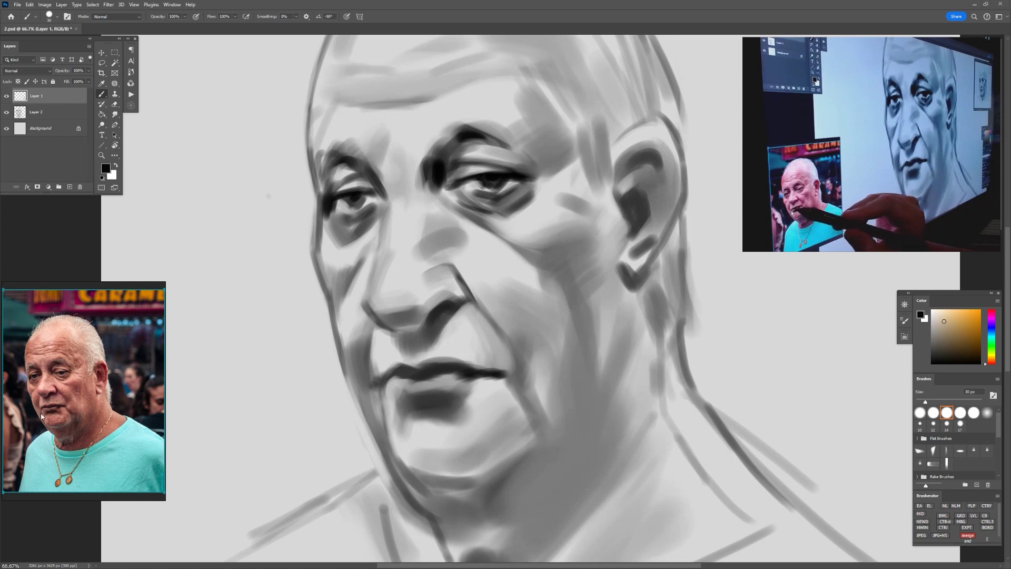
pyautogui.keyDown('alt'); pyautogui.click(379, 373); pyautogui.keyUp('alt')
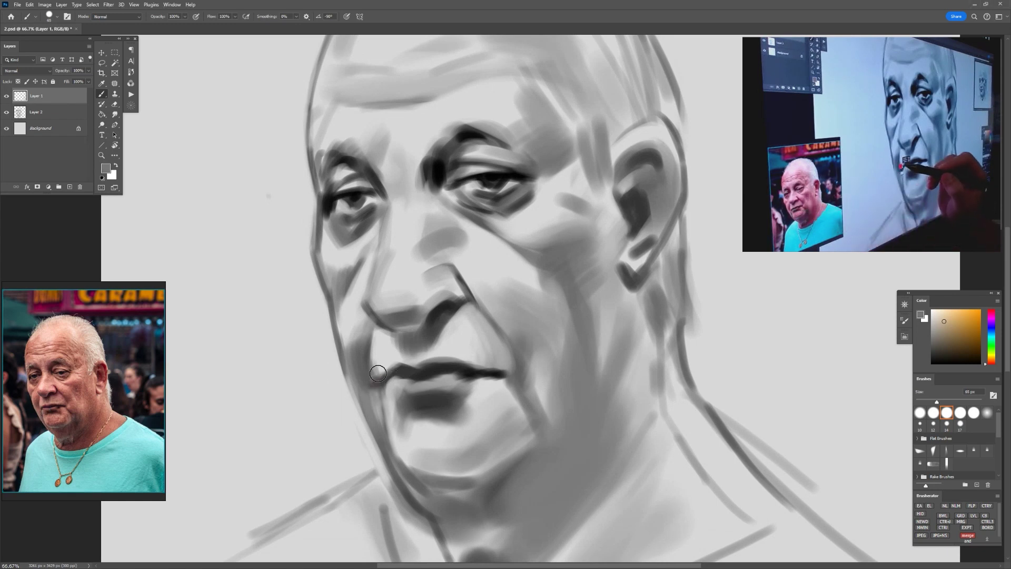
pyautogui.keyDown('alt'); pyautogui.click(378, 373); pyautogui.keyUp('alt')
pyautogui.moveTo(377, 373); pyautogui.dragTo(373, 414)
pyautogui.moveTo(377, 378); pyautogui.dragTo(377, 445)
pyautogui.moveTo(395, 400); pyautogui.dragTo(381, 399)
# Step: Add a black accent to the mouth corner on the ear side of the face
pyautogui.press('d')
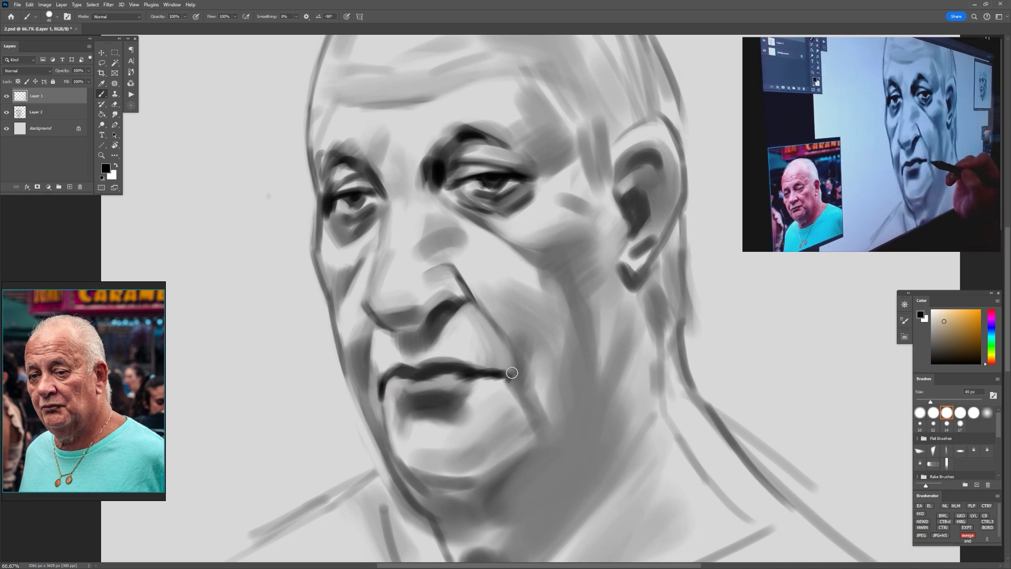
pyautogui.moveTo(510, 372); pyautogui.dragTo(507, 379)
pyautogui.hotkey('ctrl', '-')
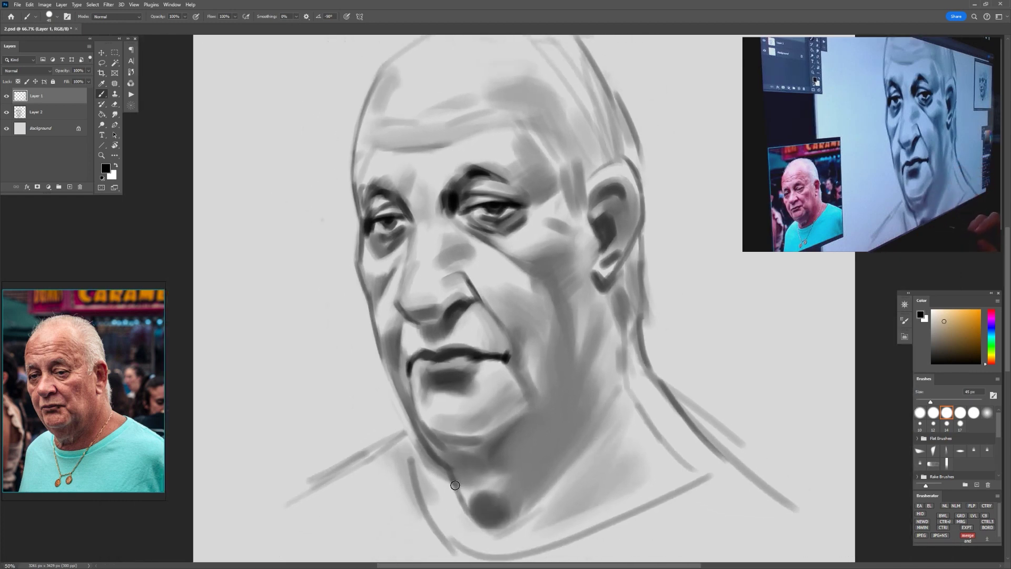
pyautogui.hotkey('ctrl', '+')
pyautogui.hotkey('ctrl', '-')
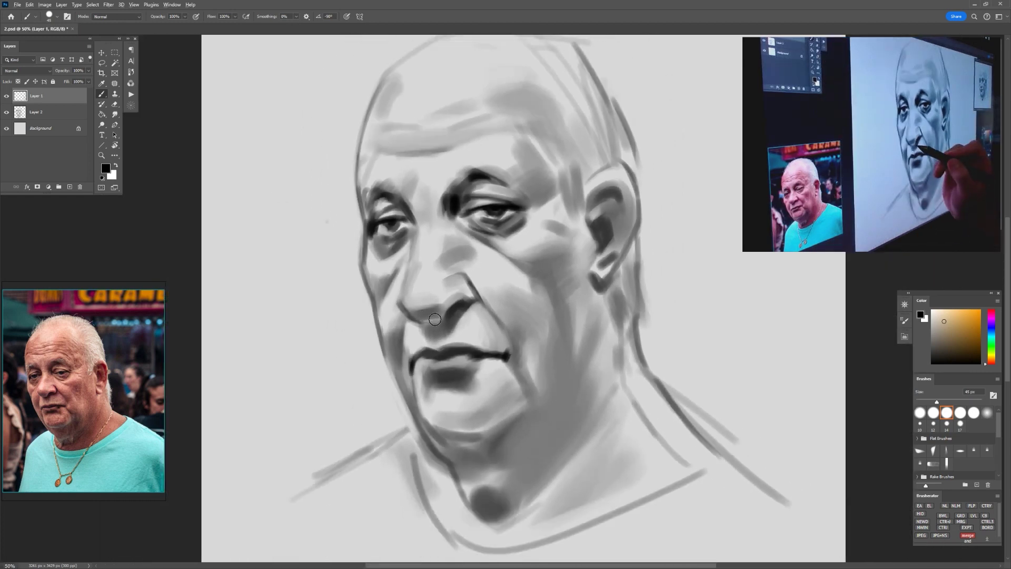
# Step: Model the tip and underside of the nose with sampled light and dark greys, using a larger brush
pyautogui.press(']')
pyautogui.press(']')
pyautogui.press(']')
pyautogui.keyDown('alt'); pyautogui.click(415, 290); pyautogui.keyUp('alt')
pyautogui.moveTo(412, 304); pyautogui.dragTo(436, 289)
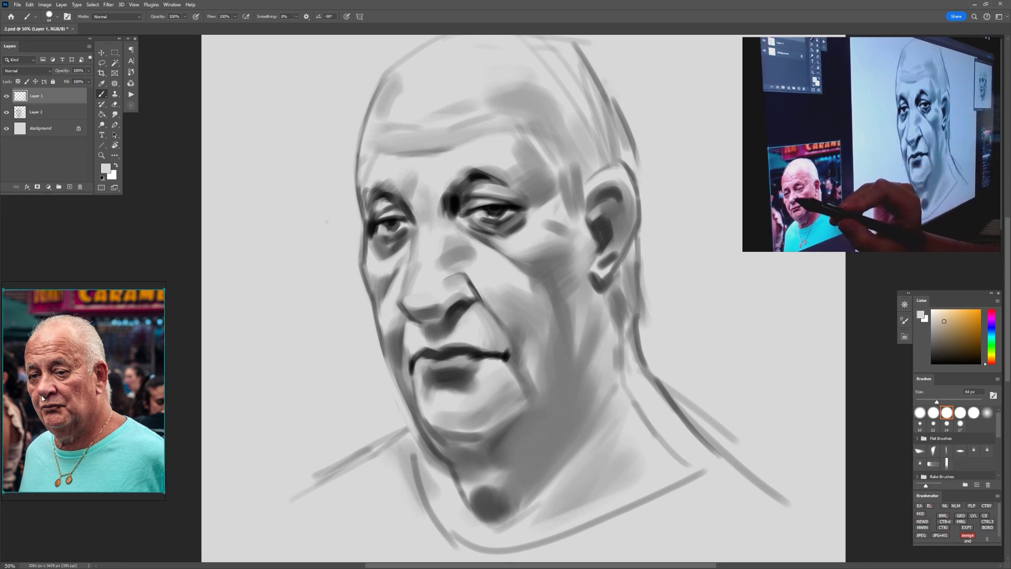
pyautogui.keyDown('alt'); pyautogui.click(425, 317); pyautogui.keyUp('alt')
pyautogui.moveTo(429, 318)
pyautogui.mouseDown()
pyautogui.moveTo(439, 317)
pyautogui.moveTo(414, 302)
pyautogui.moveTo(447, 302)
pyautogui.mouseUp()
pyautogui.keyDown('alt'); pyautogui.click(427, 313); pyautogui.keyUp('alt')
pyautogui.keyDown('alt'); pyautogui.click(416, 301); pyautogui.keyUp('alt')
pyautogui.keyDown('alt'); pyautogui.click(436, 310); pyautogui.keyUp('alt')
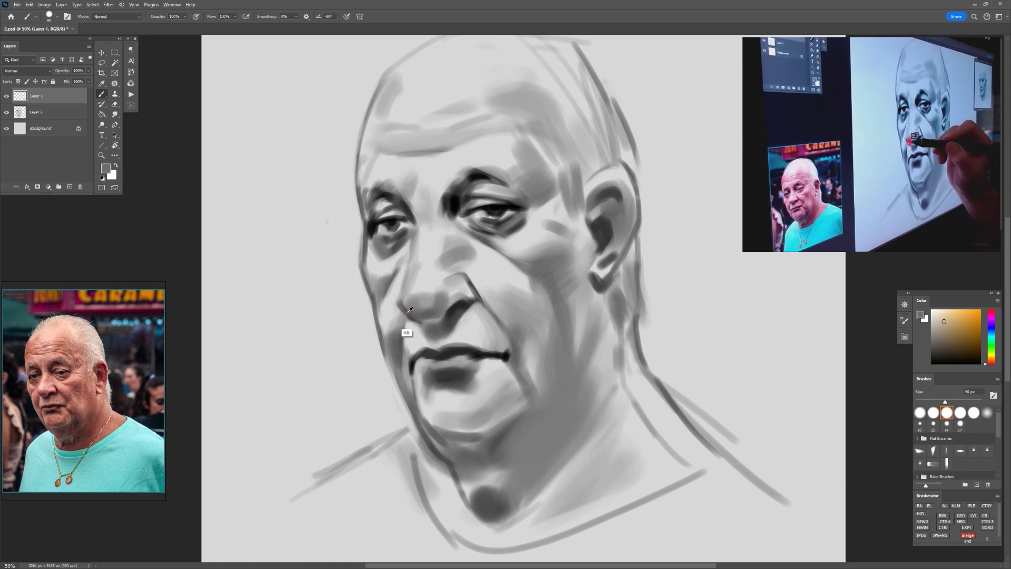
# Step: Refine the outer edge of the far nostril and the adjoining cheek with sampled greys
pyautogui.moveTo(406, 331); pyautogui.dragTo(398, 331)
pyautogui.moveTo(404, 295); pyautogui.dragTo(407, 325)
pyautogui.keyDown('alt'); pyautogui.click(393, 305); pyautogui.keyUp('alt')
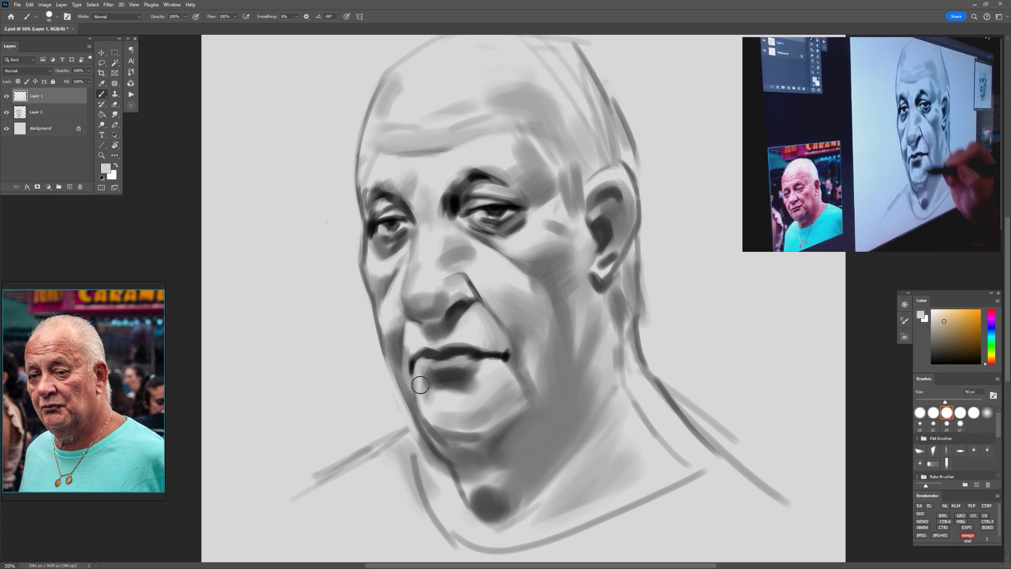
# Step: Refine the outer corner of the far eye and the face contour just below it with sampled greys
pyautogui.scroll(-3, 418, 276)
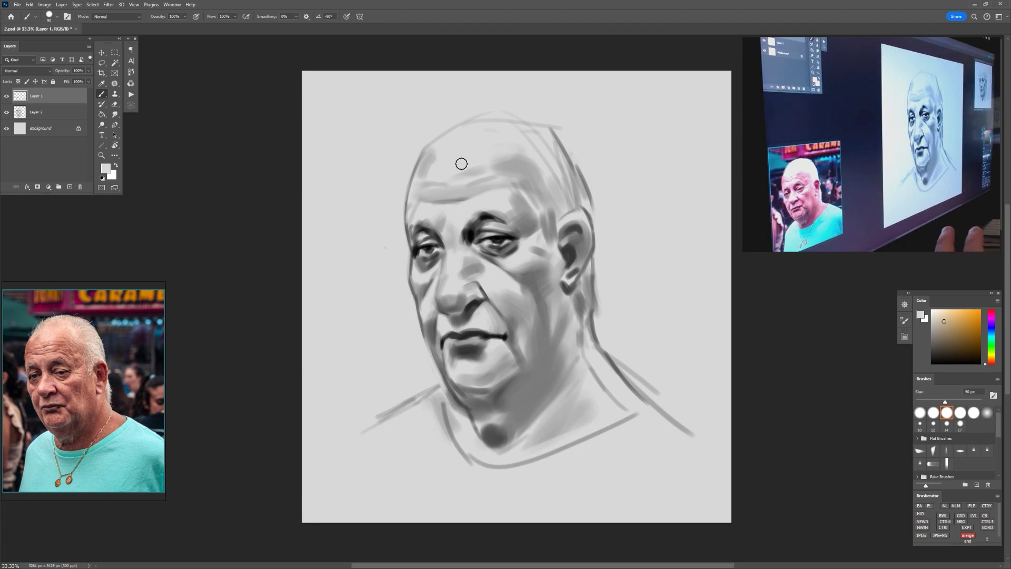
pyautogui.hotkey('ctrl', '+')
pyautogui.moveTo(612, 342); pyautogui.dragTo(614, 452)
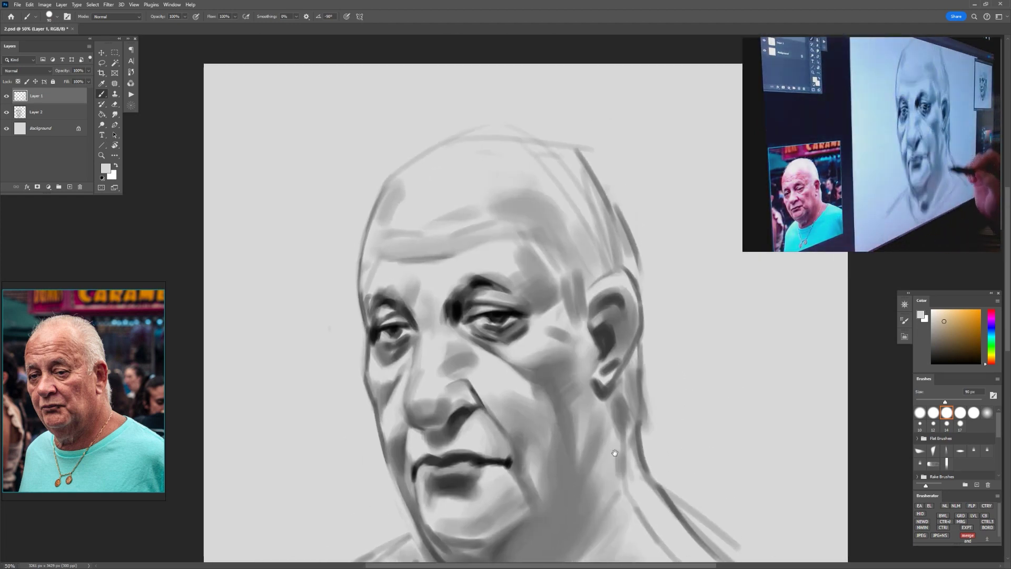
pyautogui.moveTo(550, 442); pyautogui.dragTo(637, 361)
pyautogui.moveTo(484, 260); pyautogui.dragTo(463, 246)
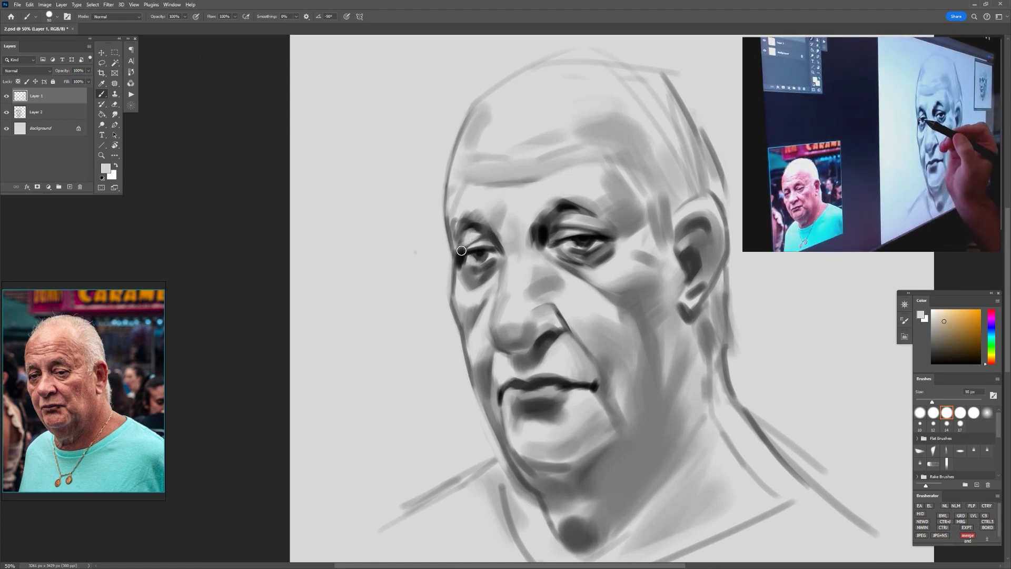
pyautogui.keyDown('alt'); pyautogui.click(456, 256); pyautogui.keyUp('alt')
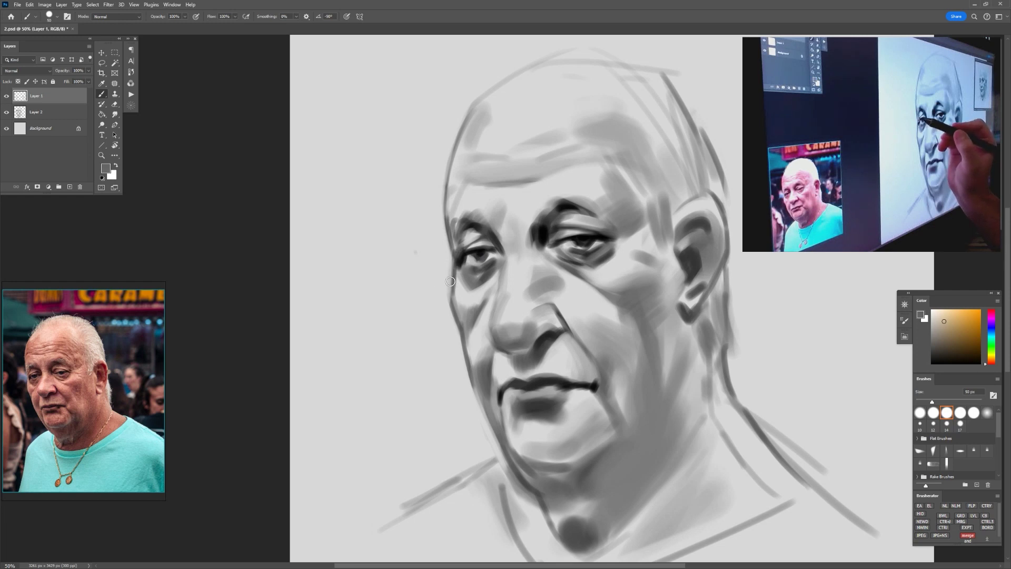
pyautogui.moveTo(458, 279); pyautogui.dragTo(457, 279)
# Step: Trim the face contour from the temple to the far eyebrow with the light background grey
pyautogui.keyDown('alt'); pyautogui.click(437, 246); pyautogui.keyUp('alt')
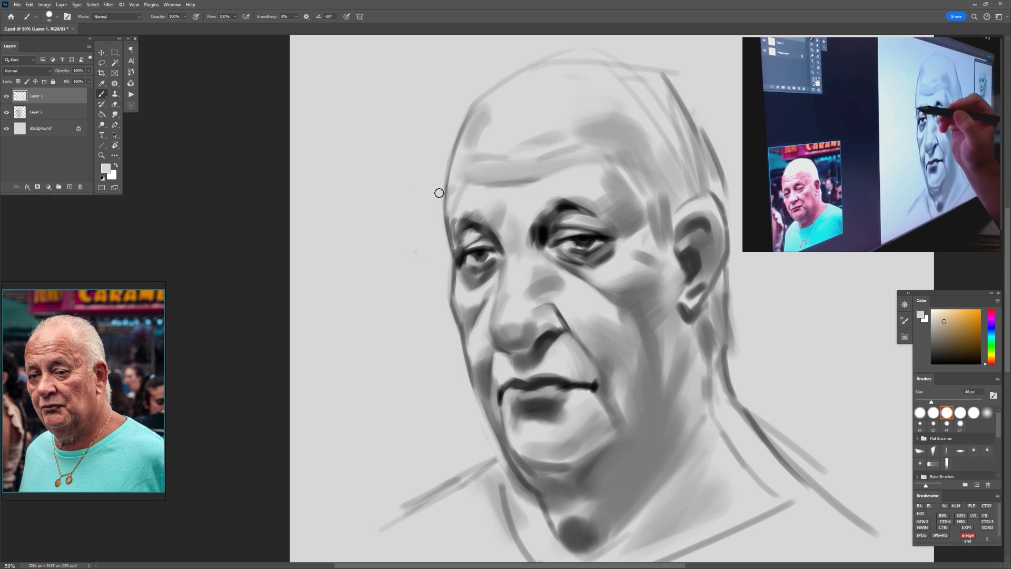
pyautogui.moveTo(443, 198)
pyautogui.mouseDown()
pyautogui.moveTo(452, 198)
pyautogui.moveTo(446, 253)
pyautogui.moveTo(445, 240)
pyautogui.mouseUp()
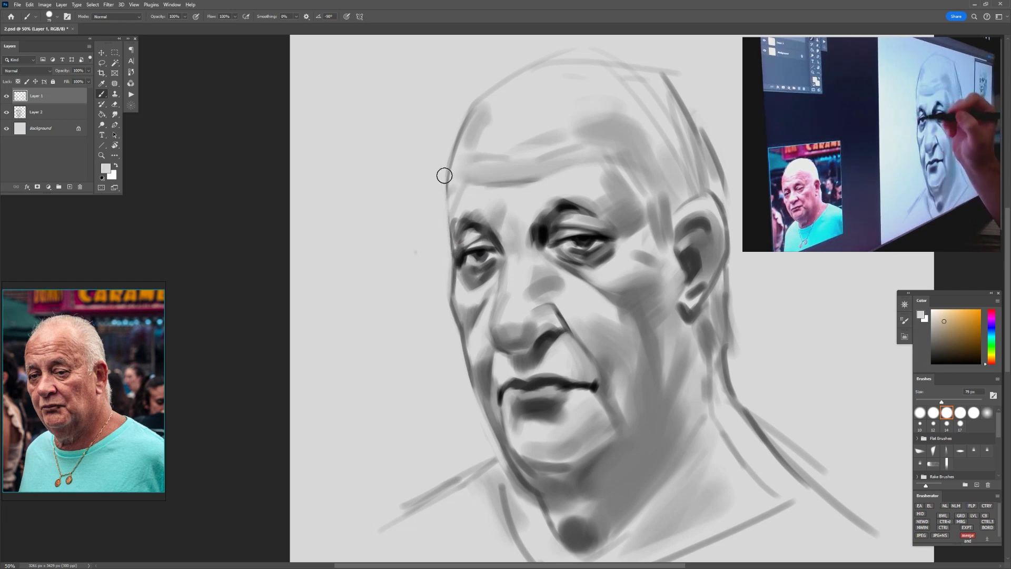
pyautogui.moveTo(445, 175); pyautogui.dragTo(445, 240)
# Step: Rework the far eye's outer socket and redraw the temple edge beside its eyebrow with sampled dark and mid greys
pyautogui.moveTo(474, 261); pyautogui.dragTo(461, 241)
pyautogui.keyDown('alt'); pyautogui.click(467, 253); pyautogui.keyUp('alt')
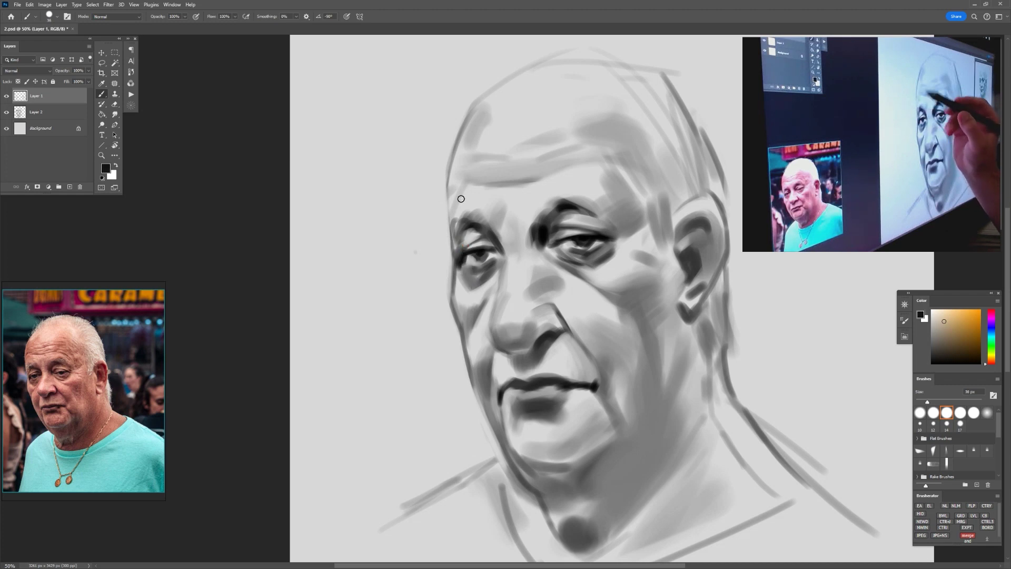
pyautogui.keyDown('alt'); pyautogui.click(451, 213); pyautogui.keyUp('alt')
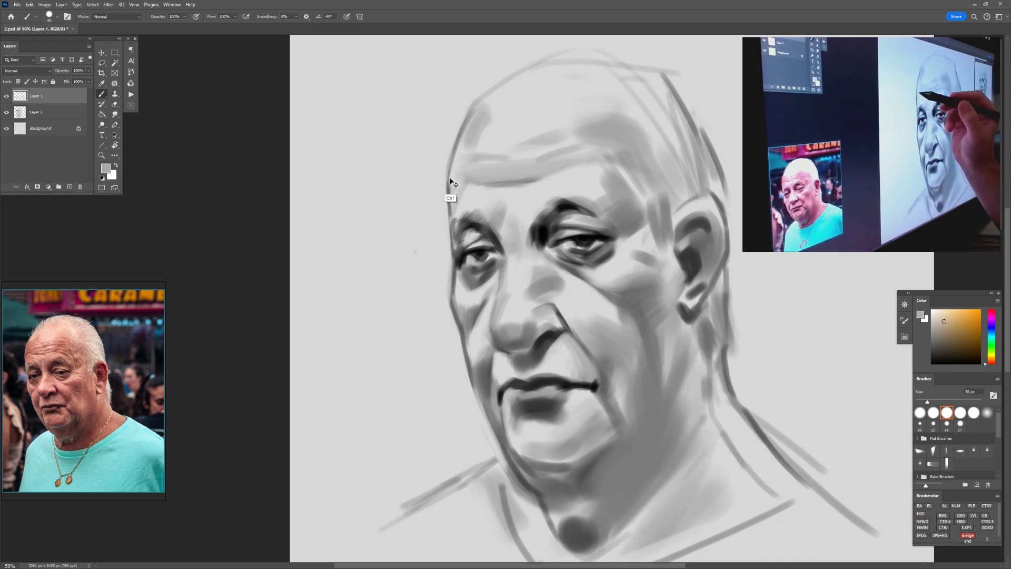
pyautogui.keyDown('alt'); pyautogui.click(464, 238); pyautogui.keyUp('alt')
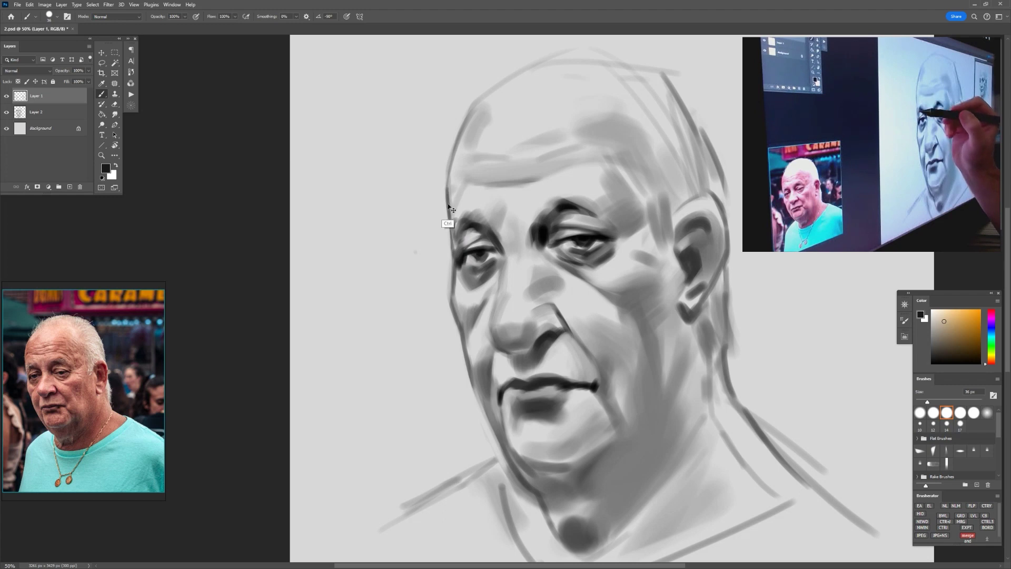
pyautogui.keyDown('alt'); pyautogui.click(445, 200); pyautogui.keyUp('alt')
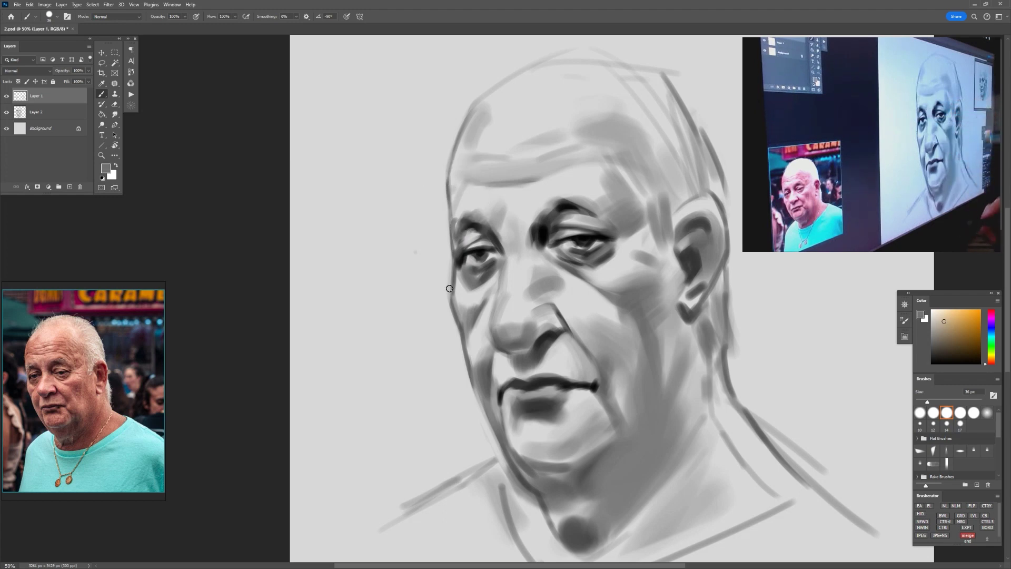
# Step: Soften the planes between the eyebrows and across the nose bridge using a larger brush and sampled greys
pyautogui.keyDown('alt'); pyautogui.click(498, 246); pyautogui.keyUp('alt')
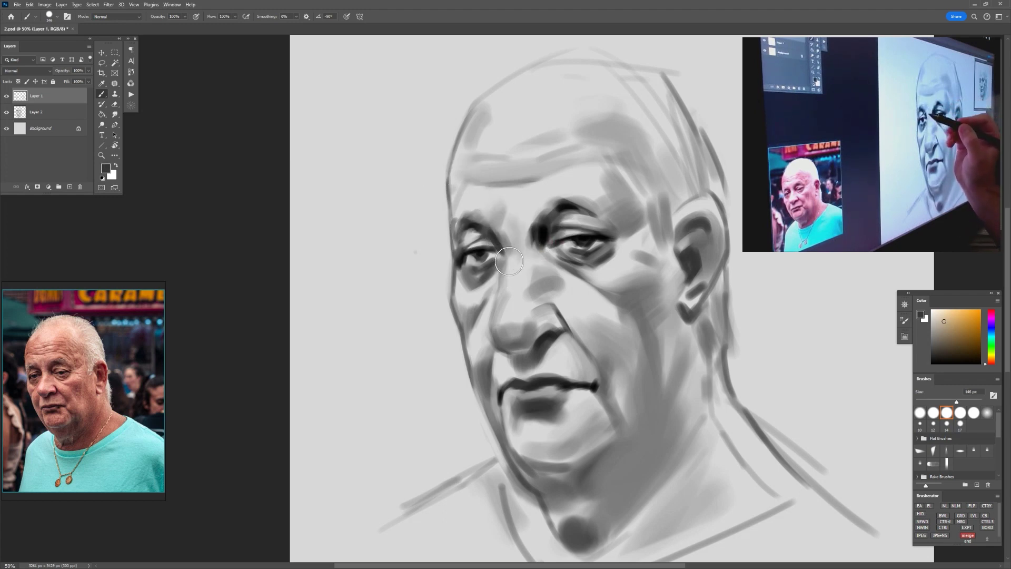
pyautogui.keyDown('alt'); pyautogui.click(529, 243); pyautogui.keyUp('alt')
pyautogui.keyDown('alt'); pyautogui.click(533, 235); pyautogui.keyUp('alt')
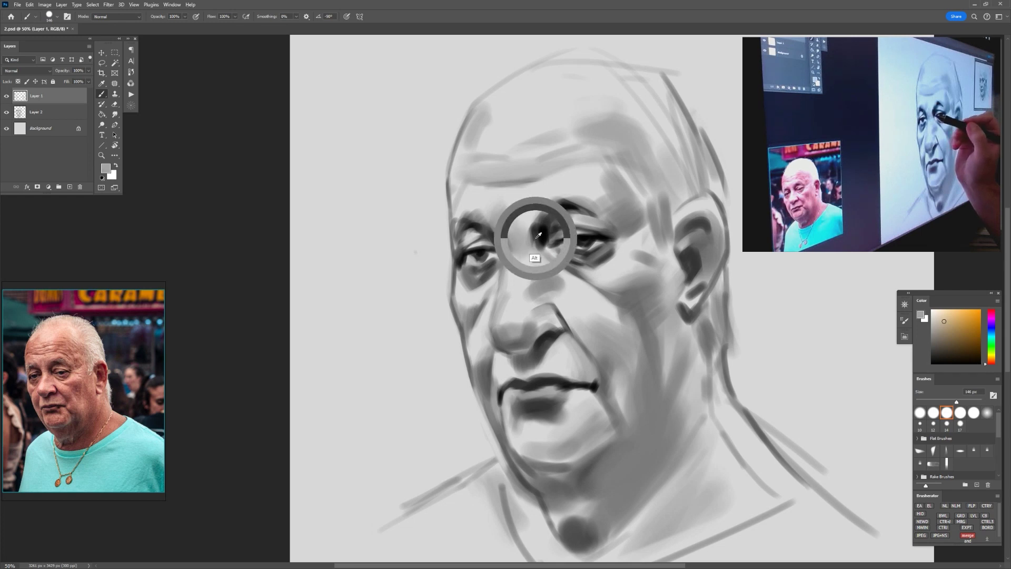
pyautogui.keyDown('alt'); pyautogui.click(527, 239); pyautogui.keyUp('alt')
pyautogui.keyDown('alt'); pyautogui.click(528, 211); pyautogui.keyUp('alt')
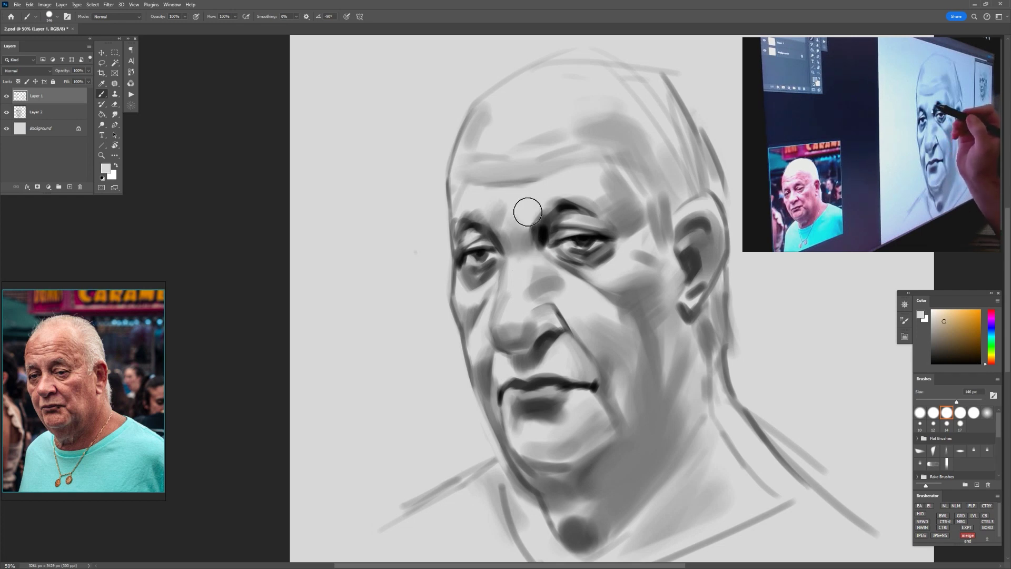
pyautogui.keyDown('alt'); pyautogui.click(514, 225); pyautogui.keyUp('alt')
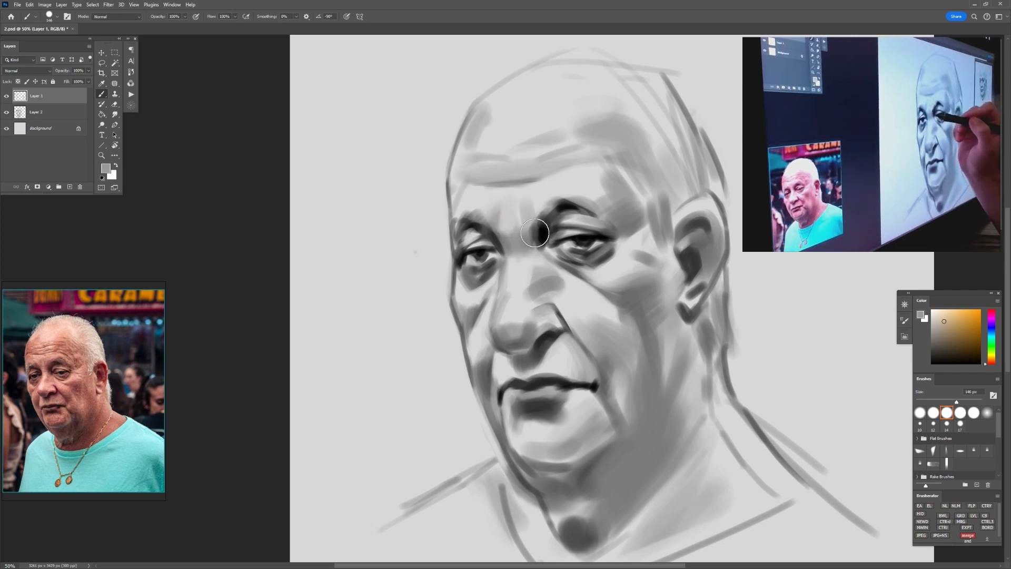
pyautogui.keyDown('alt'); pyautogui.click(535, 205); pyautogui.keyUp('alt')
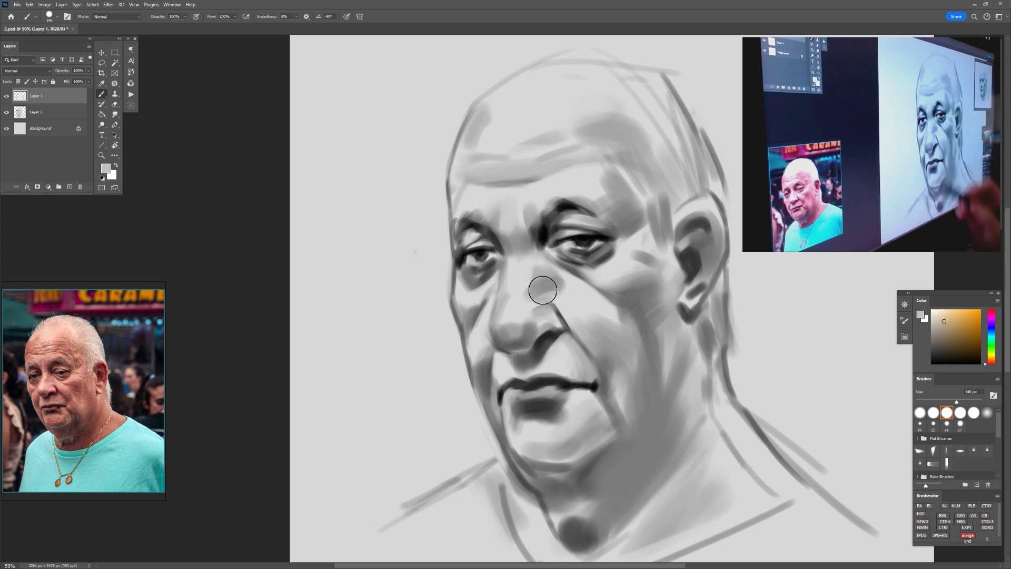
# Step: Clean up the face contour below the far eye and darken its outer corner and iris with sampled tones
pyautogui.moveTo(512, 277)
pyautogui.mouseDown()
pyautogui.moveTo(453, 283)
pyautogui.moveTo(476, 266)
pyautogui.moveTo(460, 267)
pyautogui.mouseUp()
pyautogui.keyDown('alt'); pyautogui.click(458, 279); pyautogui.keyUp('alt')
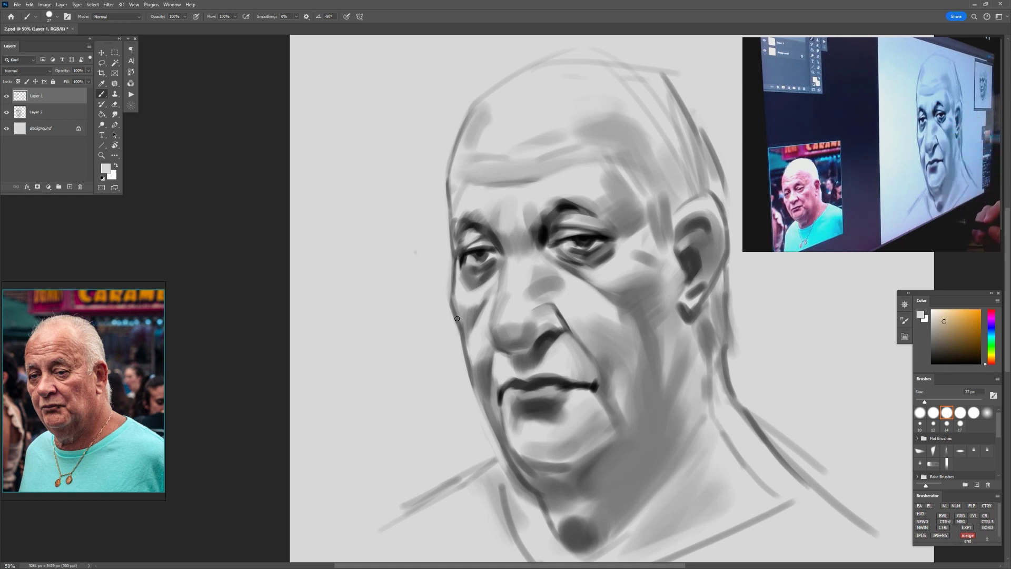
pyautogui.moveTo(466, 257); pyautogui.dragTo(472, 254)
pyautogui.keyDown('alt'); pyautogui.click(465, 258); pyautogui.keyUp('alt')
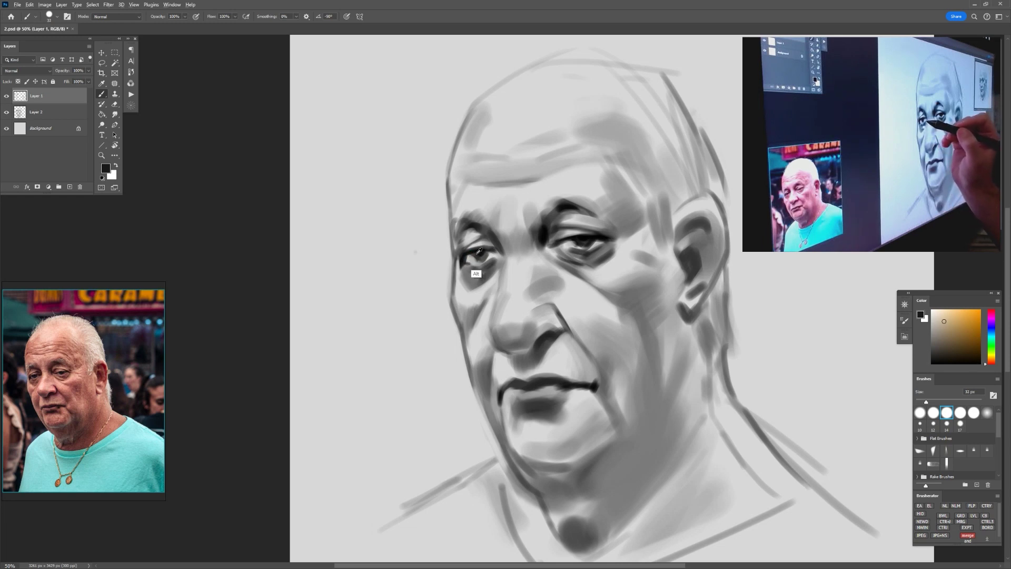
pyautogui.keyDown('alt'); pyautogui.click(473, 252); pyautogui.keyUp('alt')
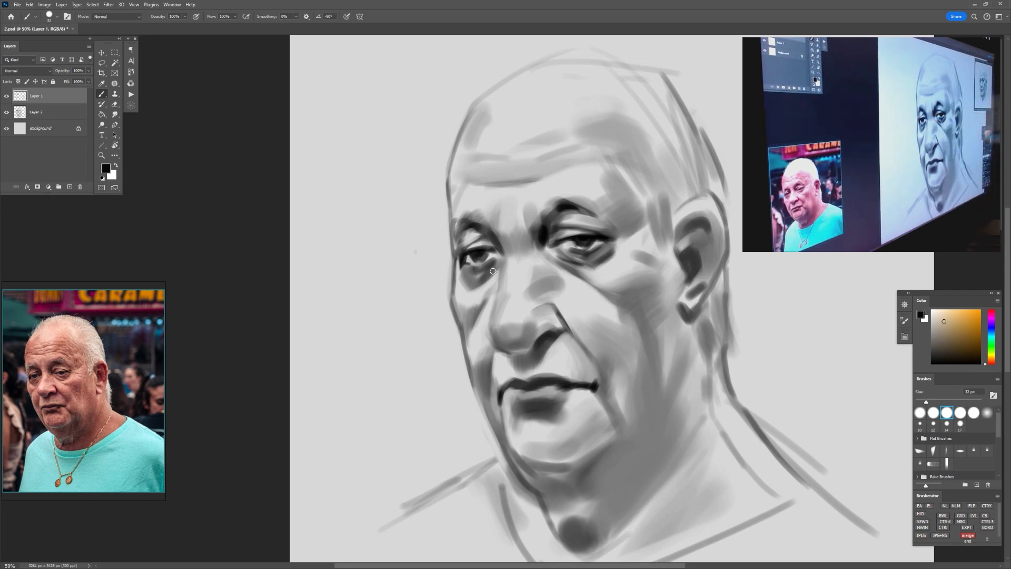
# Step: Rework the near eyebrow and the inner corner of the near eye socket with an enlarged brush and sampled dark and mid greys
pyautogui.press(']')
pyautogui.press(']')
pyautogui.press(']')
pyautogui.press(']')
pyautogui.press(']')
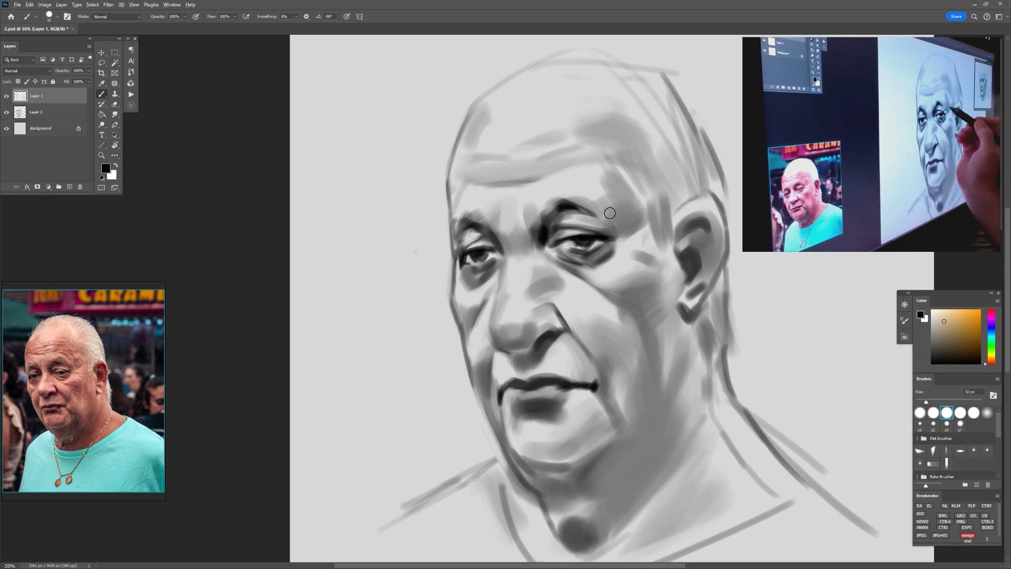
pyautogui.keyDown('alt'); pyautogui.click(601, 216); pyautogui.keyUp('alt')
pyautogui.keyDown('alt'); pyautogui.click(571, 203); pyautogui.keyUp('alt')
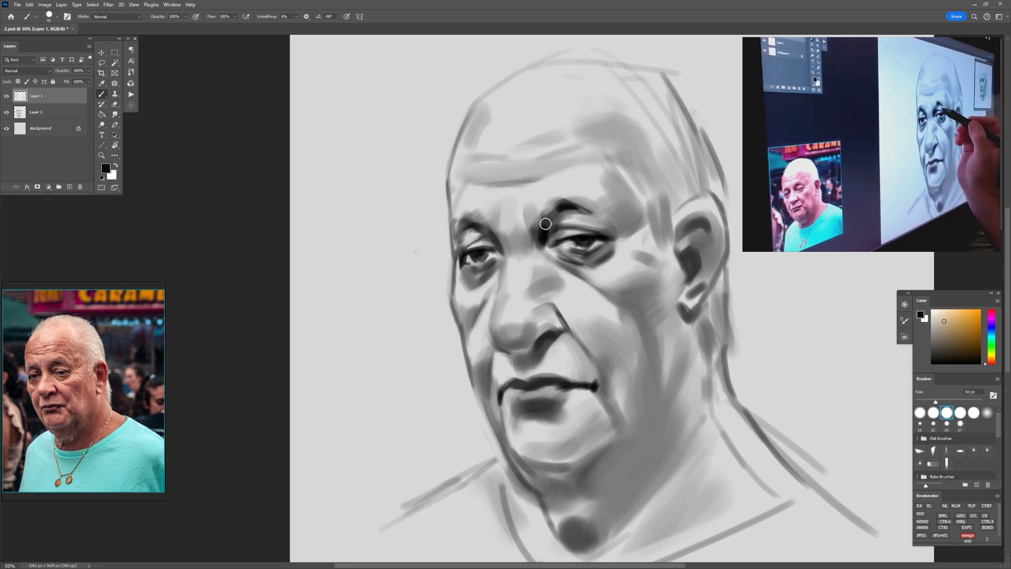
pyautogui.keyDown('alt'); pyautogui.click(539, 243); pyautogui.keyUp('alt')
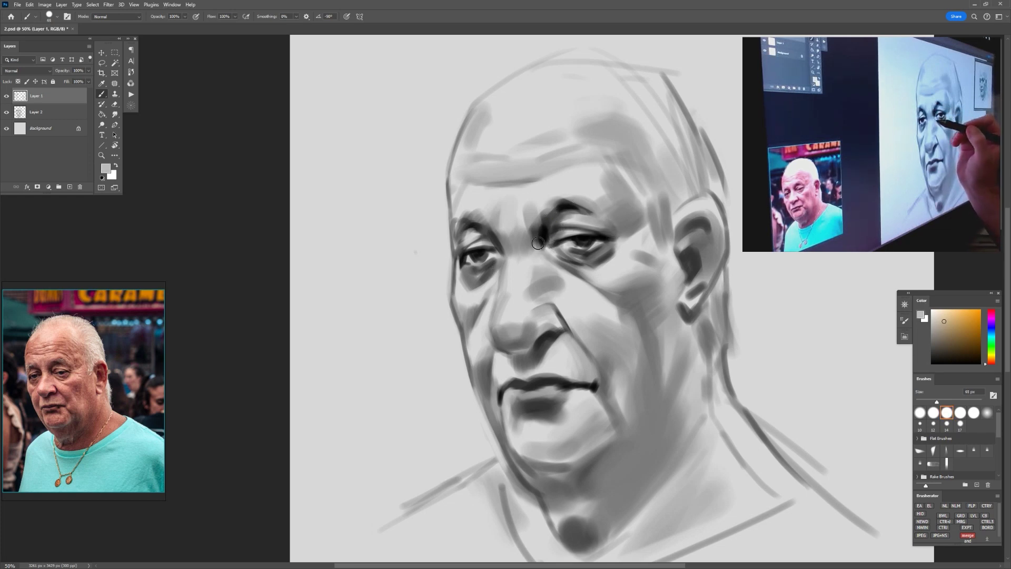
pyautogui.keyDown('alt'); pyautogui.click(535, 246); pyautogui.keyUp('alt')
pyautogui.keyDown('alt'); pyautogui.click(535, 242); pyautogui.keyUp('alt')
pyautogui.moveTo(534, 232); pyautogui.dragTo(531, 247)
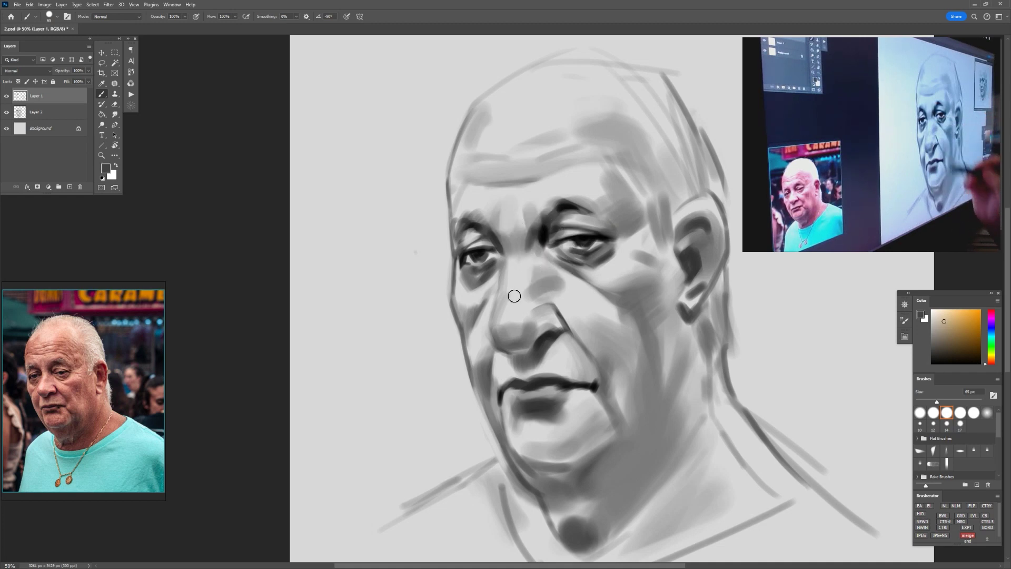
# Step: Refine the far face contour beside the eye and the under-eye shadow next to the nose with sampled greys
pyautogui.keyDown('alt'); pyautogui.click(471, 282); pyautogui.keyUp('alt')
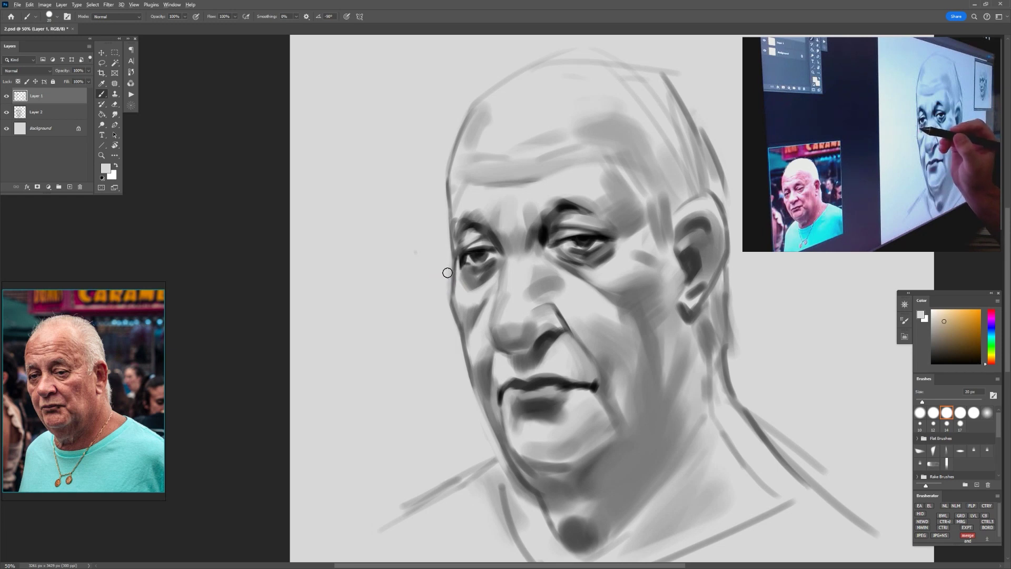
pyautogui.keyDown('alt'); pyautogui.click(447, 272); pyautogui.keyUp('alt')
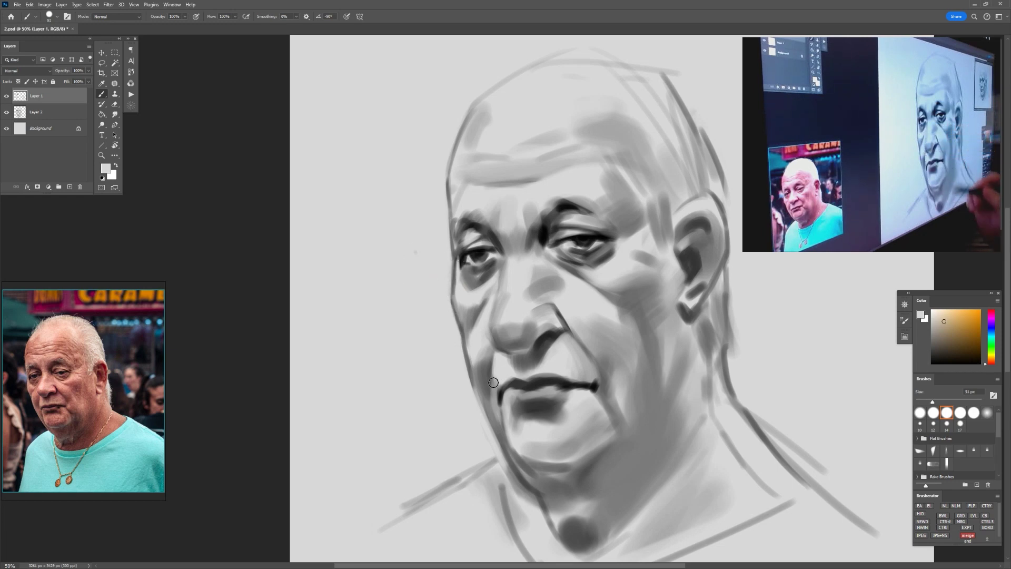
pyautogui.keyDown('alt'); pyautogui.click(503, 282); pyautogui.keyUp('alt')
pyautogui.keyDown('alt'); pyautogui.click(491, 270); pyautogui.keyUp('alt')
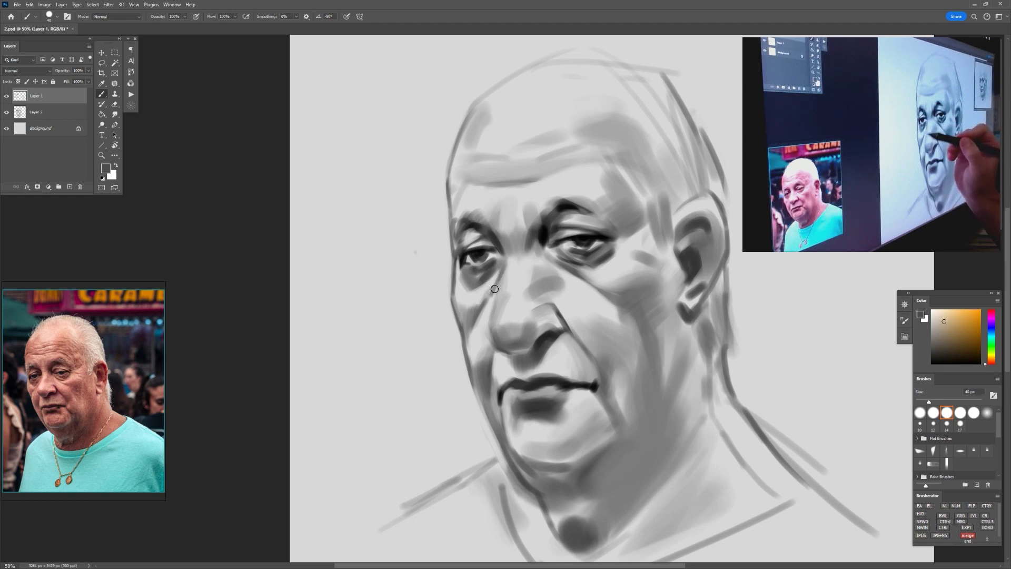
# Step: Shade the far cheek down to the far mouth corner with sampled mid and dark greys
pyautogui.keyDown('alt'); pyautogui.click(481, 327); pyautogui.keyUp('alt')
pyautogui.keyDown('alt'); pyautogui.click(477, 324); pyautogui.keyUp('alt')
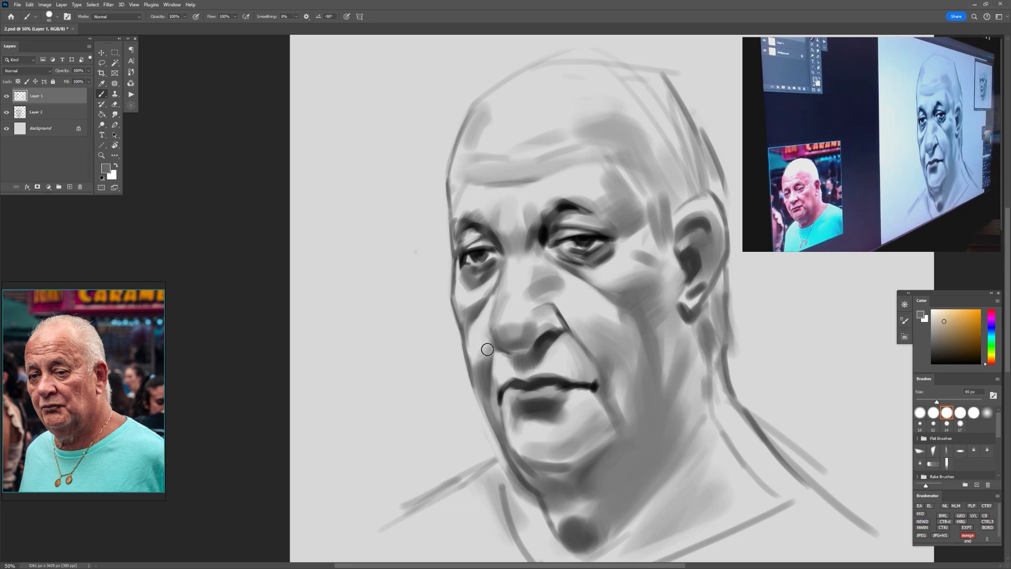
pyautogui.keyDown('alt'); pyautogui.click(497, 411); pyautogui.keyUp('alt')
pyautogui.keyDown('alt'); pyautogui.click(492, 404); pyautogui.keyUp('alt')
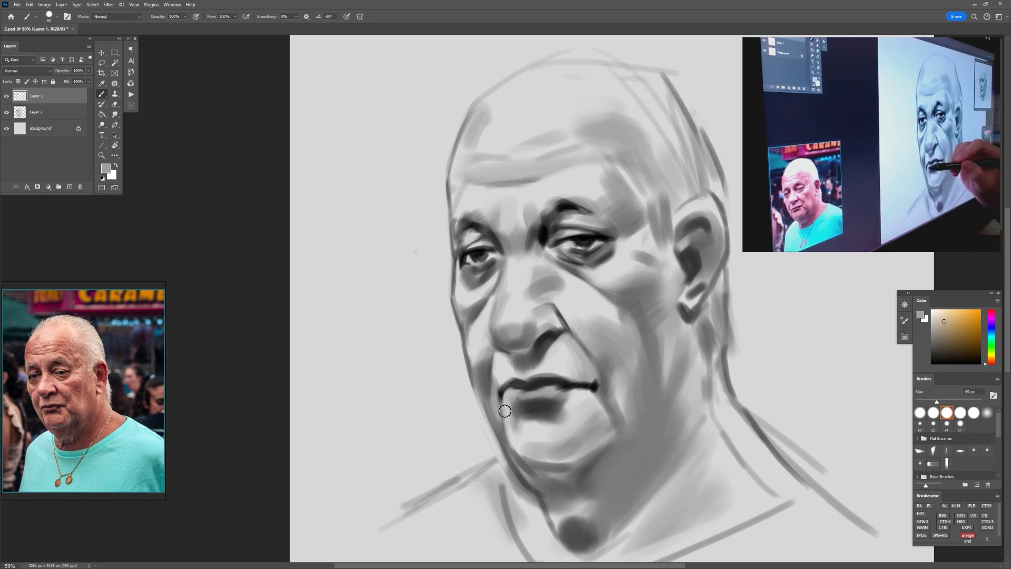
pyautogui.keyDown('alt'); pyautogui.click(506, 387); pyautogui.keyUp('alt')
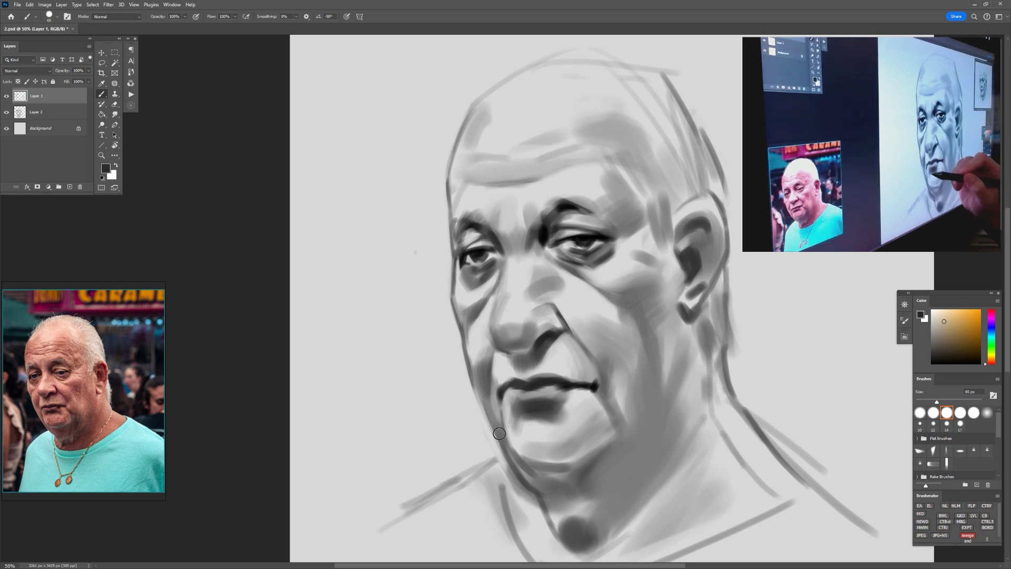
# Step: Blend the far cheek beside the nostril out to the face contour with sampled light and mid greys
pyautogui.moveTo(566, 426); pyautogui.dragTo(569, 358)
pyautogui.keyDown('alt'); pyautogui.click(505, 330); pyautogui.keyUp('alt')
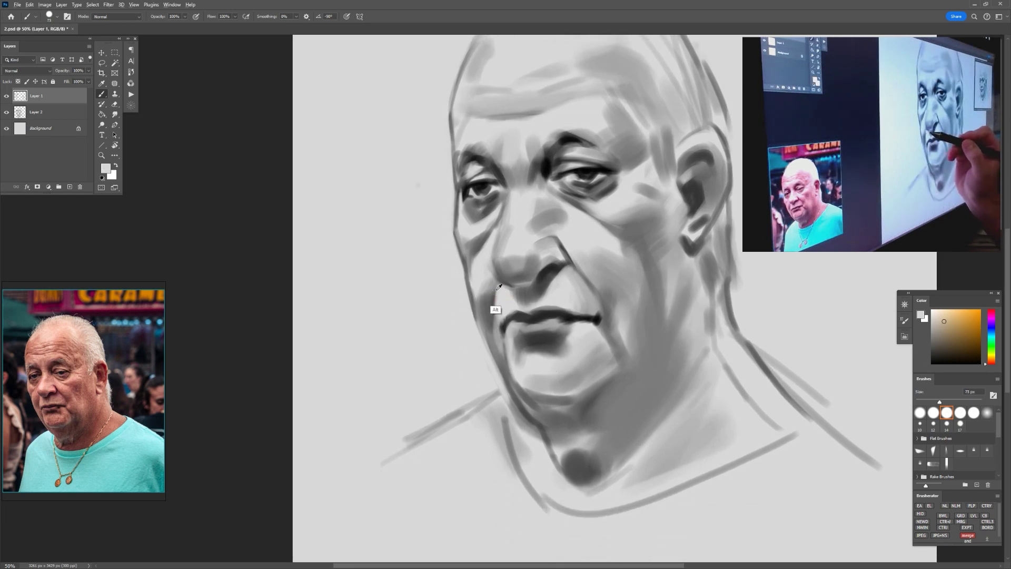
pyautogui.keyDown('alt'); pyautogui.click(489, 287); pyautogui.keyUp('alt')
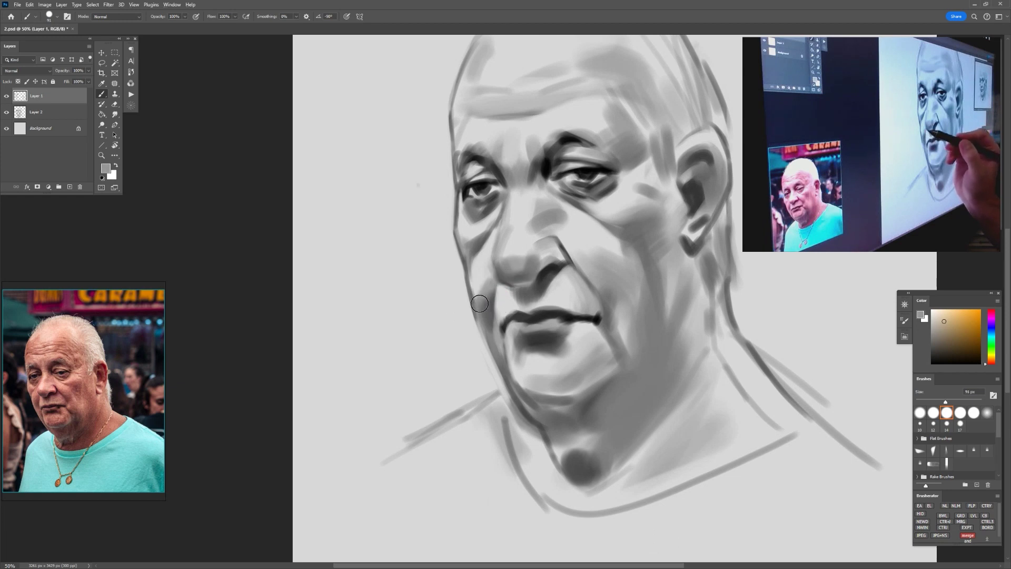
pyautogui.moveTo(488, 284); pyautogui.dragTo(469, 314)
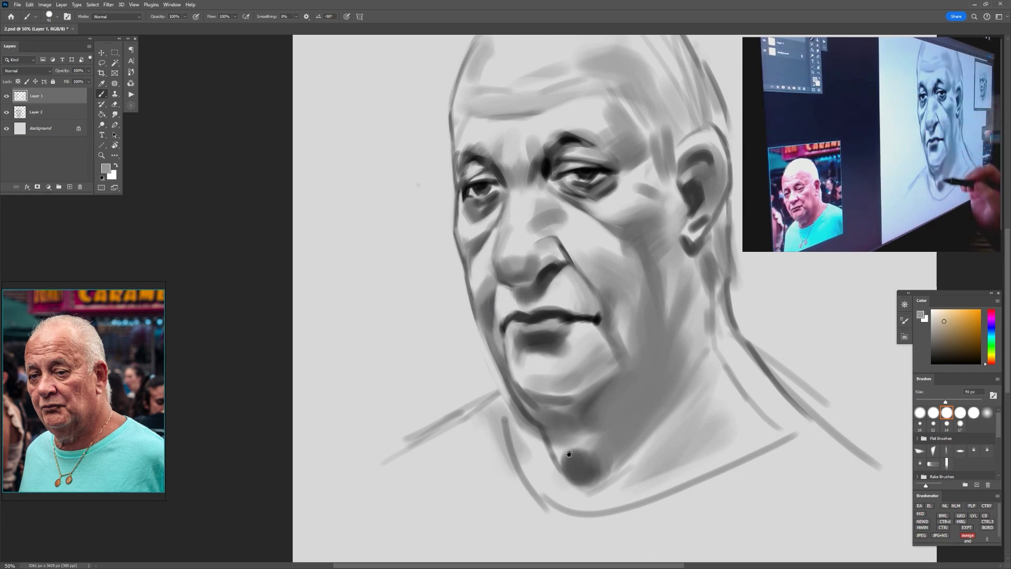
# Step: Reshape the lower lip and the shadow beneath it with sampled greys
pyautogui.moveTo(575, 431); pyautogui.dragTo(557, 381)
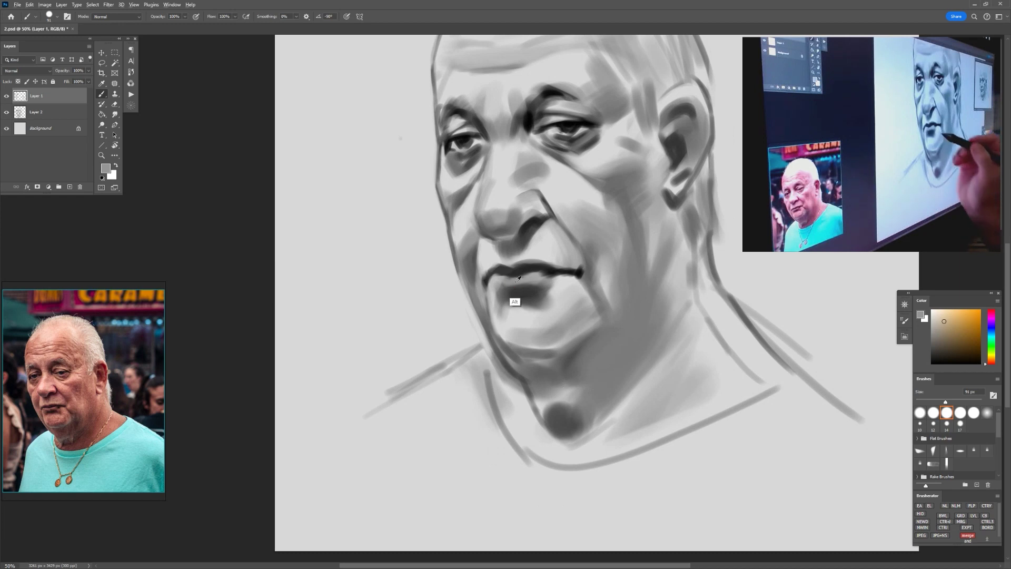
pyautogui.moveTo(515, 282)
pyautogui.mouseDown()
pyautogui.moveTo(501, 274)
pyautogui.moveTo(554, 277)
pyautogui.moveTo(558, 295)
pyautogui.moveTo(538, 269)
pyautogui.moveTo(499, 286)
pyautogui.mouseUp()
pyautogui.keyDown('alt'); pyautogui.click(541, 273); pyautogui.keyUp('alt')
pyautogui.keyDown('alt'); pyautogui.click(537, 269); pyautogui.keyUp('alt')
pyautogui.keyDown('alt'); pyautogui.click(515, 302); pyautogui.keyUp('alt')
pyautogui.keyDown('alt'); pyautogui.click(502, 307); pyautogui.keyUp('alt')
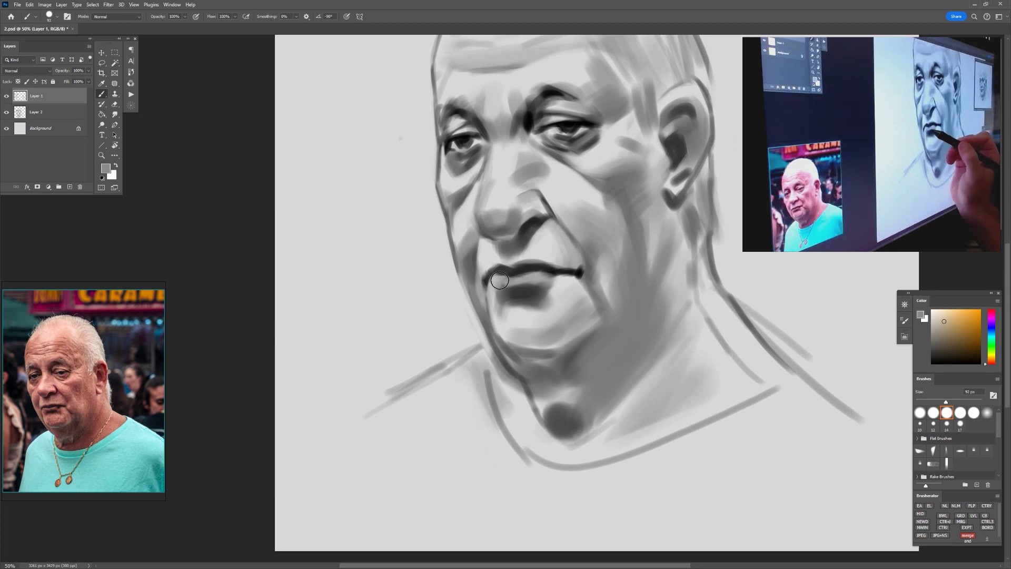
# Step: Define the far nostril with a smaller dark brush and soften the adjoining nose wing with sampled greys
pyautogui.moveTo(505, 239); pyautogui.dragTo(473, 214)
pyautogui.keyDown('alt'); pyautogui.click(524, 233); pyautogui.keyUp('alt')
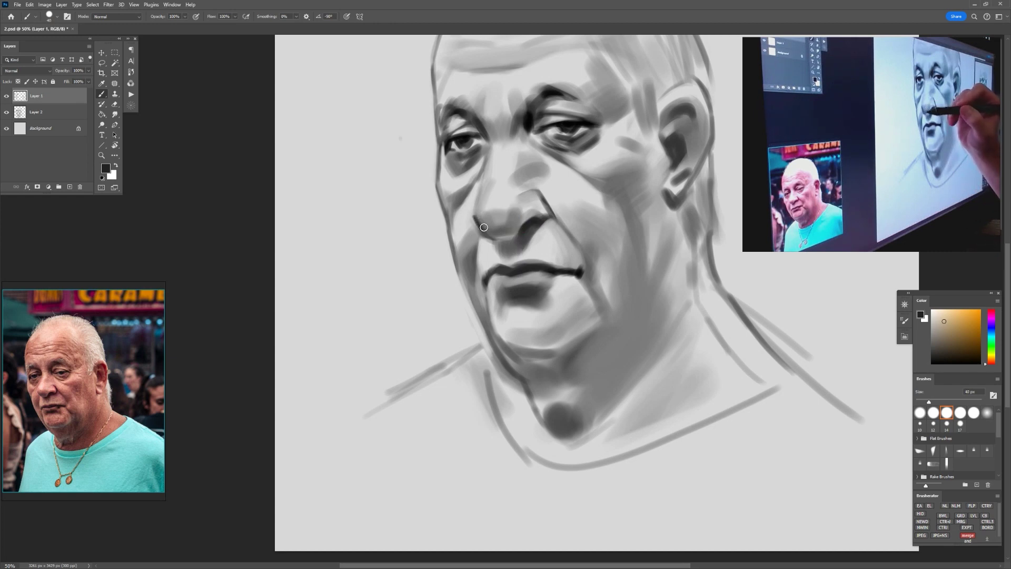
pyautogui.keyDown('alt'); pyautogui.click(484, 227); pyautogui.keyUp('alt')
pyautogui.moveTo(486, 225); pyautogui.dragTo(489, 226)
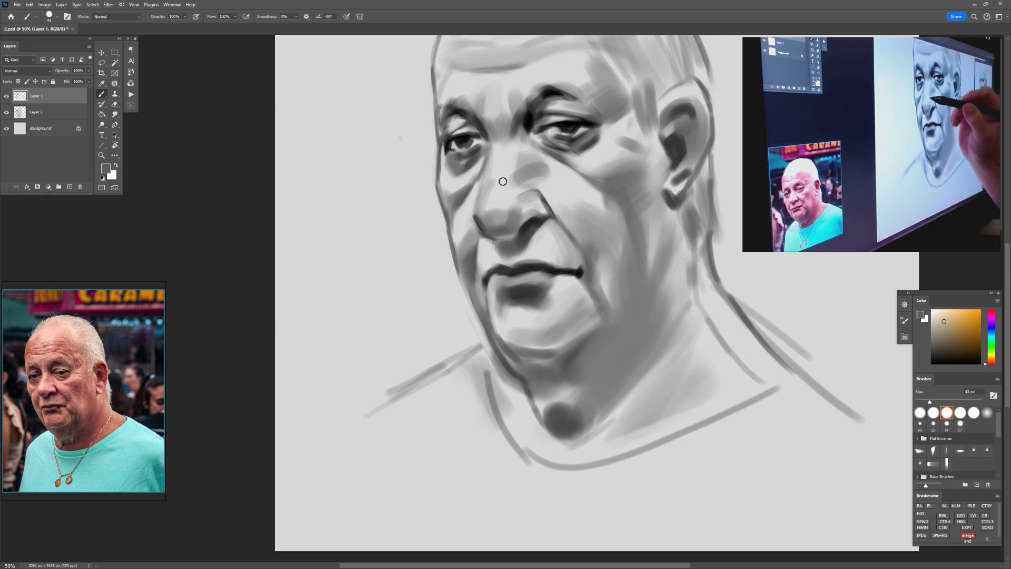
pyautogui.keyDown('alt'); pyautogui.click(481, 210); pyautogui.keyUp('alt')
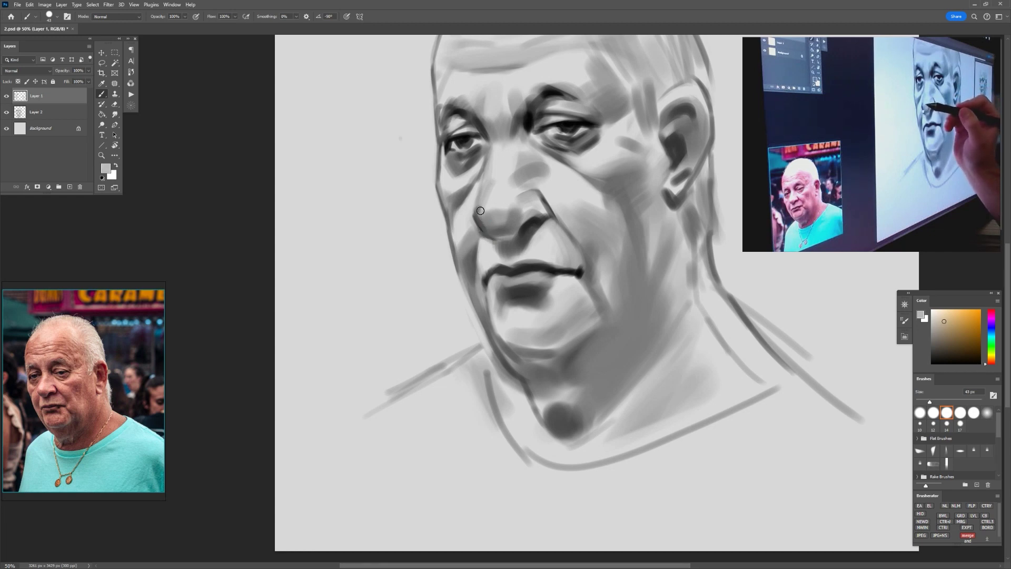
# Step: Deepen the shading of the far cheek between the nostril and the mouth using a larger brush and sampled greys
pyautogui.moveTo(512, 223)
pyautogui.mouseDown()
pyautogui.moveTo(522, 224)
pyautogui.moveTo(479, 265)
pyautogui.moveTo(487, 244)
pyautogui.moveTo(474, 296)
pyautogui.mouseUp()
pyautogui.keyDown('alt'); pyautogui.click(485, 249); pyautogui.keyUp('alt')
pyautogui.keyDown('alt'); pyautogui.click(465, 261); pyautogui.keyUp('alt')
pyautogui.keyDown('alt'); pyautogui.click(461, 254); pyautogui.keyUp('alt')
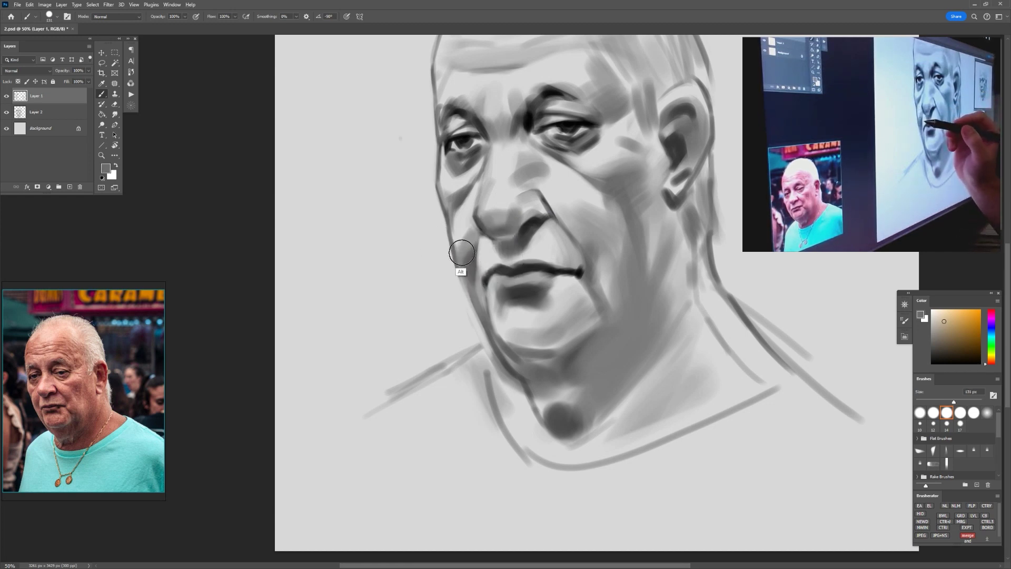
pyautogui.keyDown('alt'); pyautogui.click(462, 254); pyautogui.keyUp('alt')
pyautogui.moveTo(463, 247)
pyautogui.mouseDown()
pyautogui.moveTo(472, 291)
pyautogui.moveTo(468, 276)
pyautogui.mouseUp()
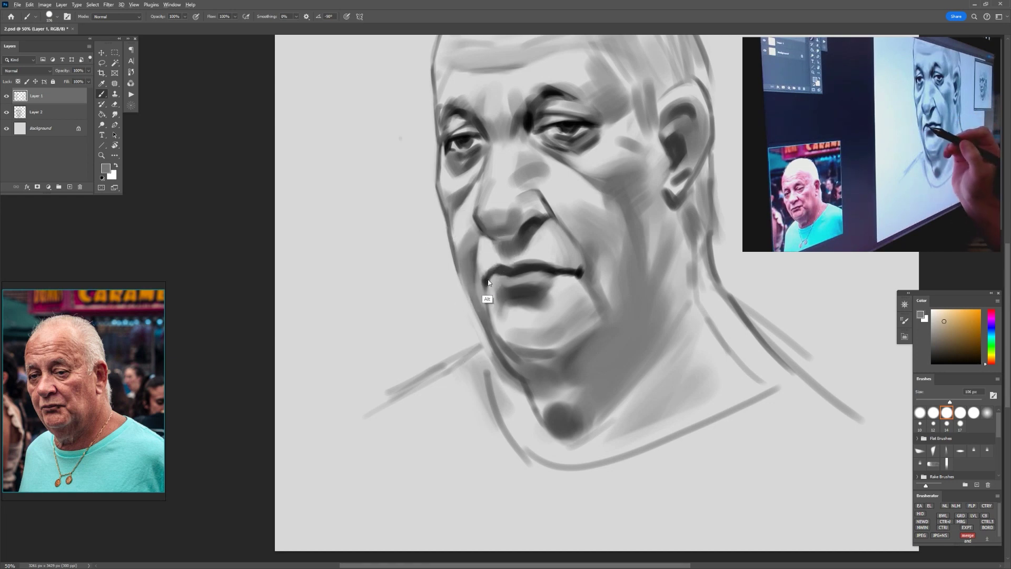
# Step: Refine the far mouth corner and the cheek edge below it with sampled light and mid greys
pyautogui.keyDown('alt'); pyautogui.click(508, 273); pyautogui.keyUp('alt')
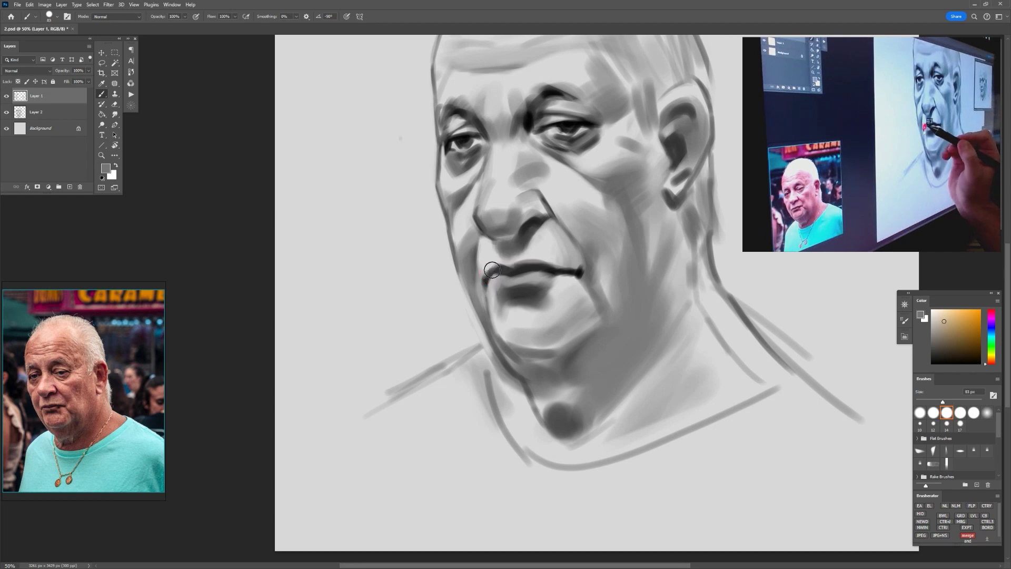
pyautogui.press('[')
pyautogui.keyDown('alt'); pyautogui.click(489, 266); pyautogui.keyUp('alt')
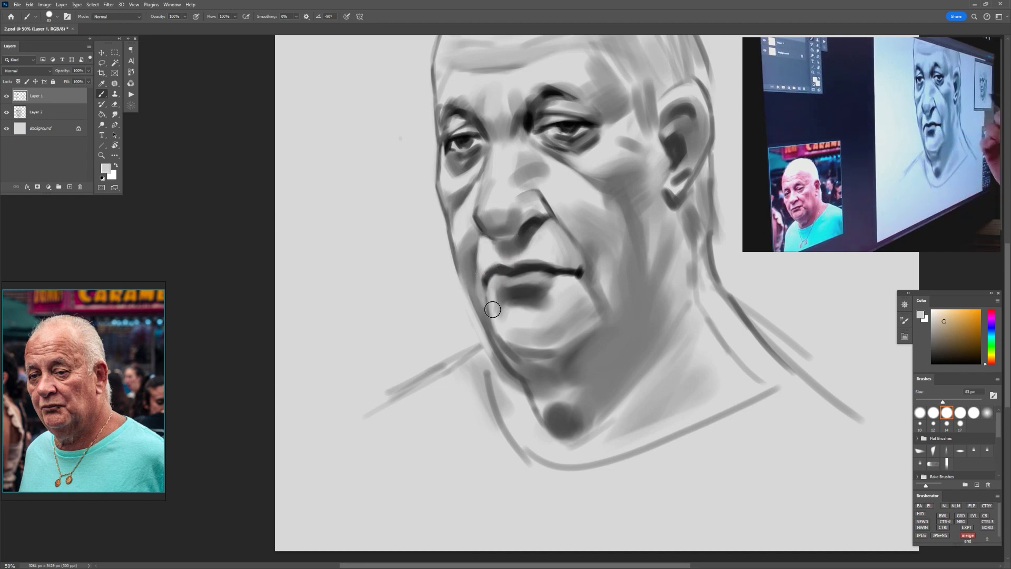
pyautogui.moveTo(488, 304); pyautogui.dragTo(485, 304)
pyautogui.keyDown('alt'); pyautogui.click(485, 283); pyautogui.keyUp('alt')
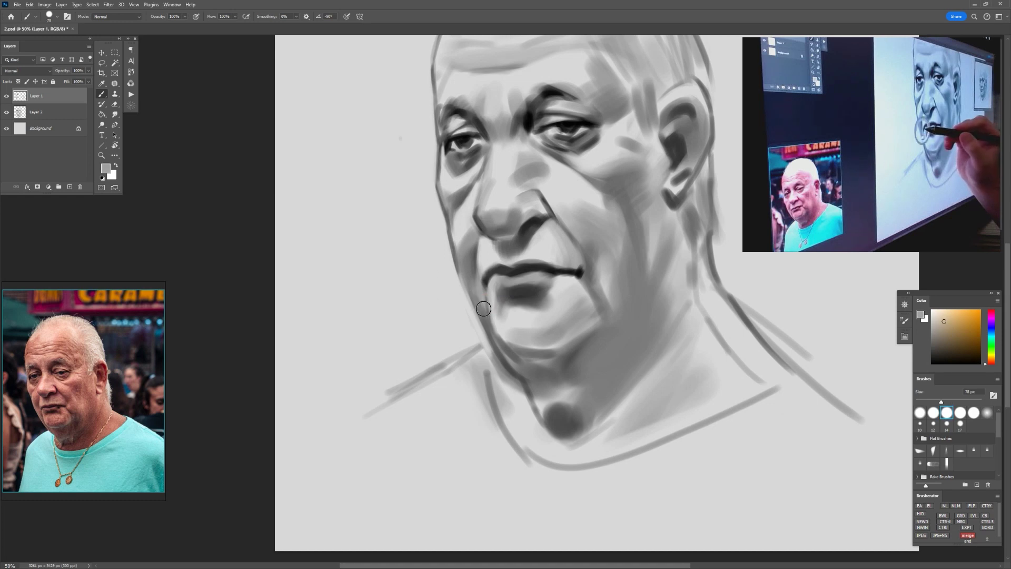
pyautogui.keyDown('alt'); pyautogui.click(463, 242); pyautogui.keyUp('alt')
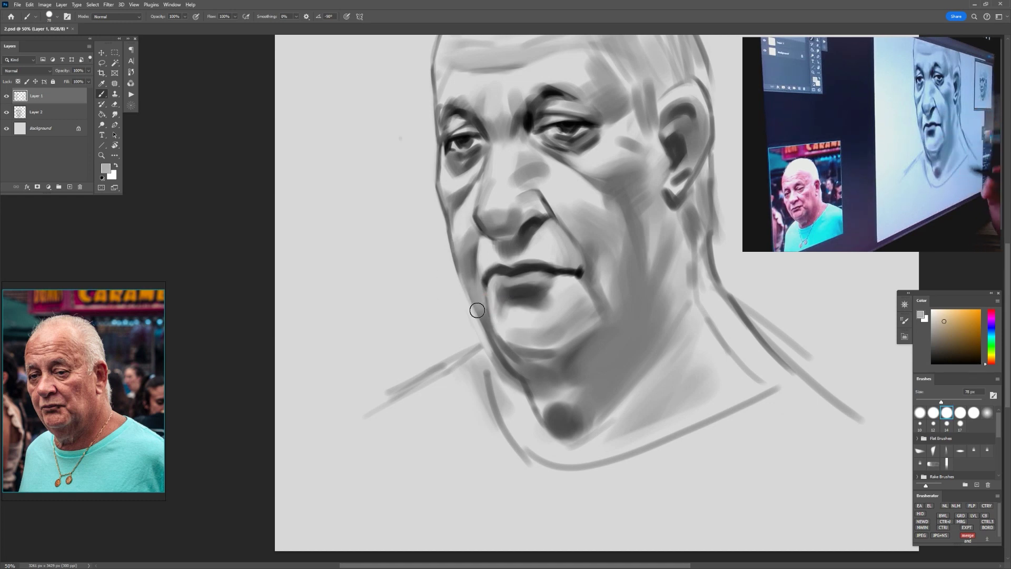
# Step: Extend the lower lip's shading toward the near mouth corner with an enlarged brush and sampled greys
pyautogui.keyDown('alt'); pyautogui.click(556, 271); pyautogui.keyUp('alt')
pyautogui.moveTo(556, 273); pyautogui.dragTo(549, 275)
pyautogui.press(']')
pyautogui.press(']')
pyautogui.press(']')
pyautogui.keyDown('alt'); pyautogui.click(543, 278); pyautogui.keyUp('alt')
pyautogui.keyDown('alt'); pyautogui.click(544, 276); pyautogui.keyUp('alt')
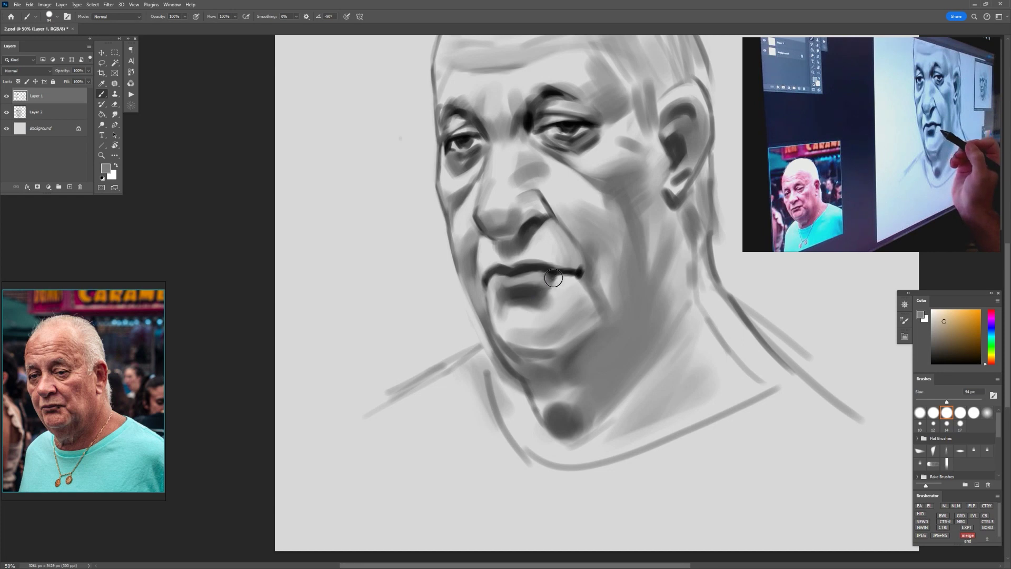
# Step: Refine the edge of the lips and the upper lip's plane with sampled light and mid greys
pyautogui.keyDown('alt'); pyautogui.click(552, 276); pyautogui.keyUp('alt')
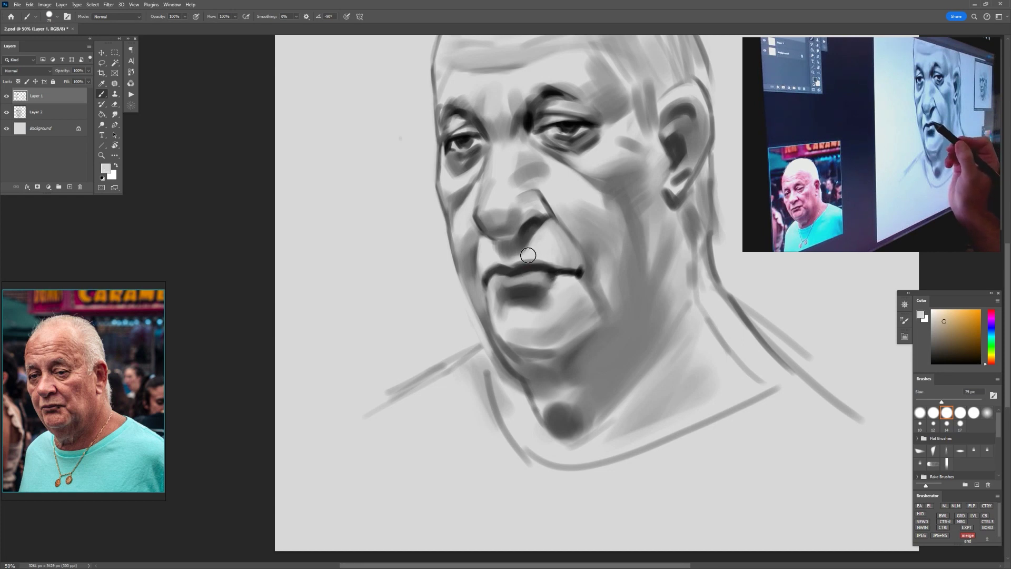
pyautogui.keyDown('alt'); pyautogui.click(520, 265); pyautogui.keyUp('alt')
pyautogui.keyDown('alt'); pyautogui.click(524, 263); pyautogui.keyUp('alt')
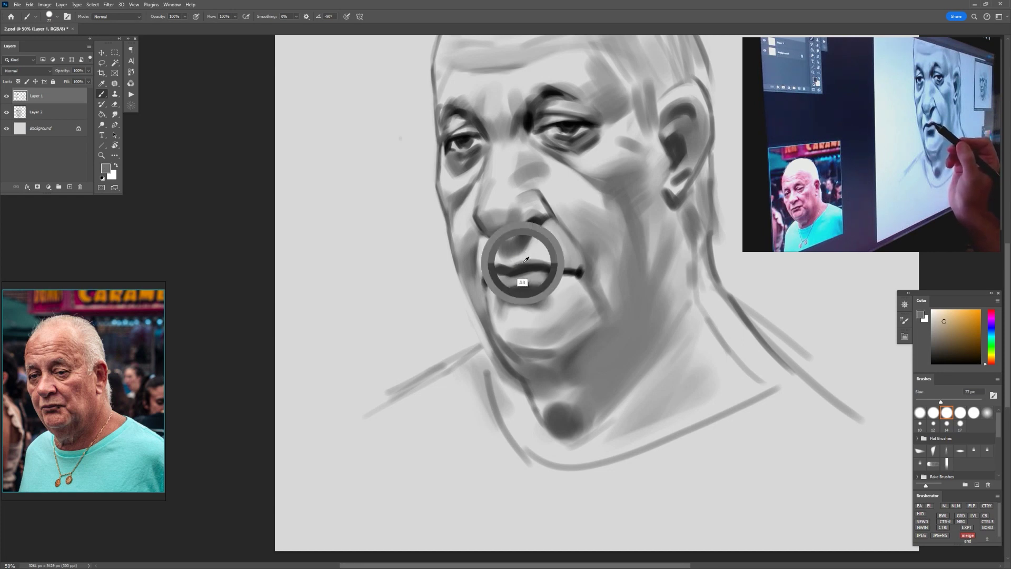
pyautogui.keyDown('alt'); pyautogui.click(521, 269); pyautogui.keyUp('alt')
pyautogui.keyDown('alt'); pyautogui.click(505, 264); pyautogui.keyUp('alt')
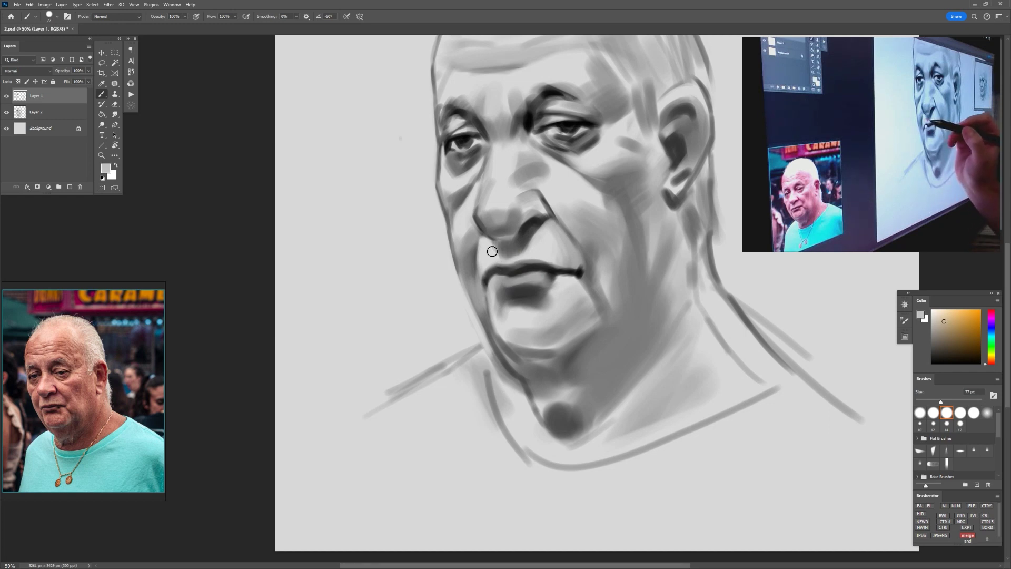
# Step: Shade the far cheek between the nose and mouth and strengthen its outer contour with a smaller brush and sampled greys
pyautogui.keyDown('alt'); pyautogui.click(473, 276); pyautogui.keyUp('alt')
pyautogui.press('[')
pyautogui.press('[')
pyautogui.moveTo(479, 240); pyautogui.dragTo(476, 259)
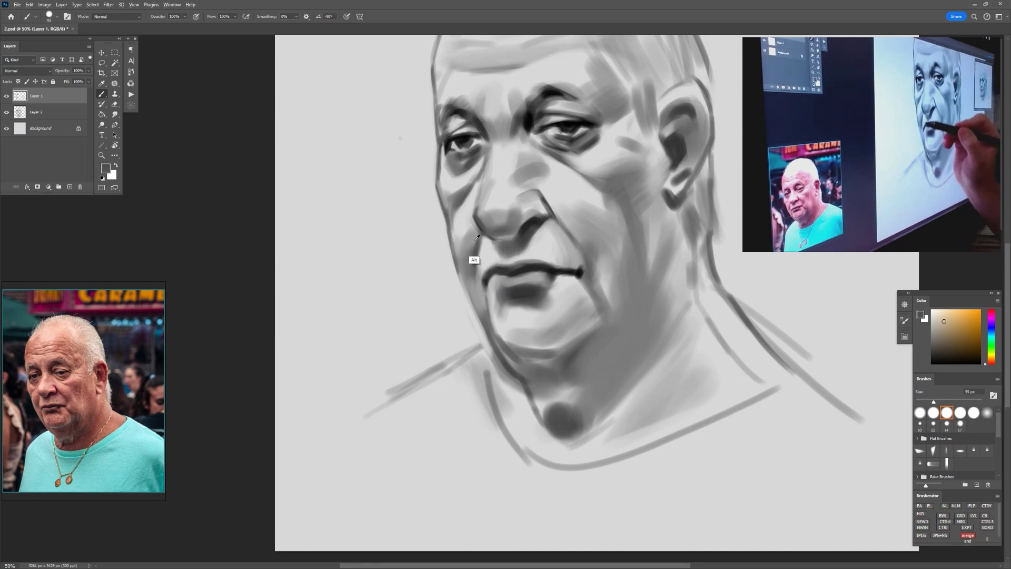
pyautogui.keyDown('alt'); pyautogui.click(476, 239); pyautogui.keyUp('alt')
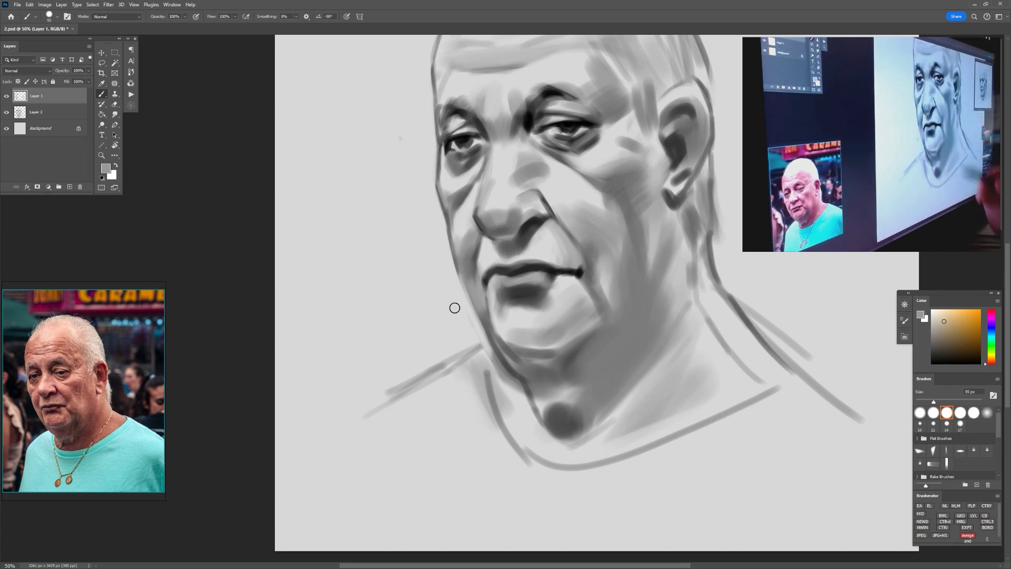
pyautogui.keyDown('alt'); pyautogui.click(460, 227); pyautogui.keyUp('alt')
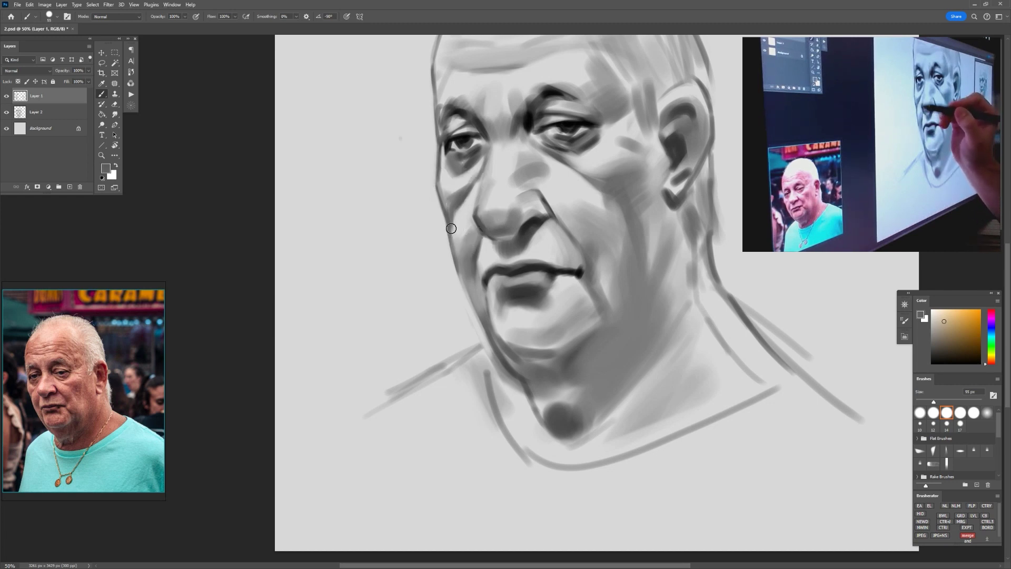
pyautogui.moveTo(468, 182)
pyautogui.mouseDown()
pyautogui.moveTo(478, 193)
pyautogui.moveTo(471, 284)
pyautogui.mouseUp()
pyautogui.keyDown('alt'); pyautogui.click(449, 197); pyautogui.keyUp('alt')
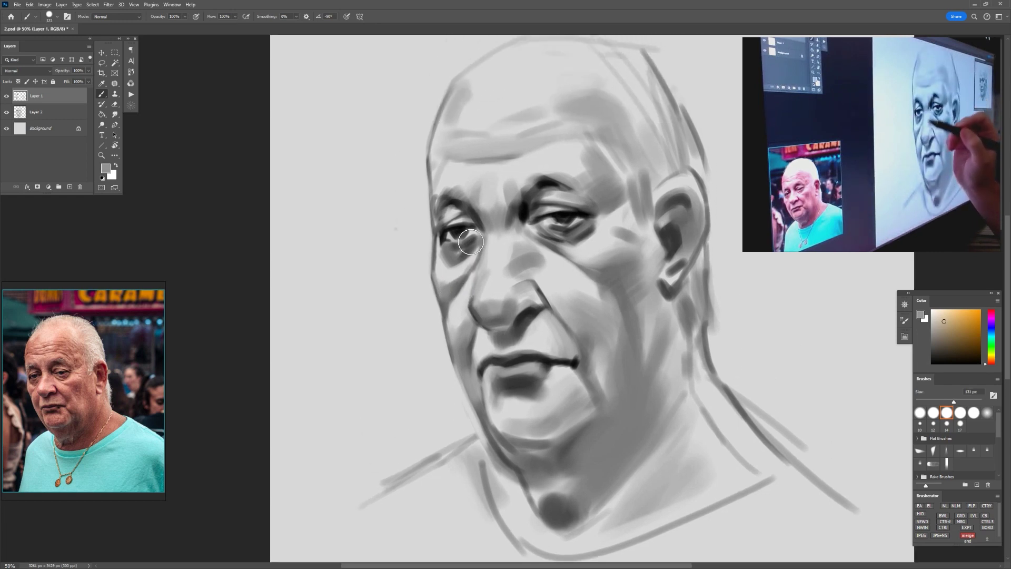
# Step: Soften the far side of the nose and the near nose wing with a larger brush, rotating the canvas for the wing
pyautogui.moveTo(470, 242); pyautogui.dragTo(468, 242)
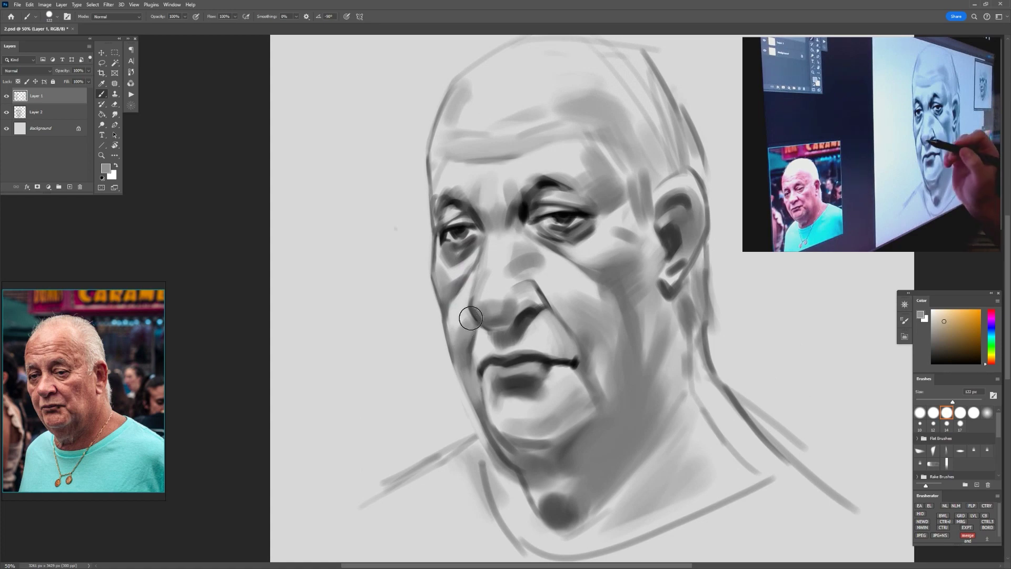
pyautogui.moveTo(501, 284); pyautogui.dragTo(498, 285)
pyautogui.press('r')
pyautogui.moveTo(617, 292)
pyautogui.mouseDown()
pyautogui.moveTo(572, 145)
pyautogui.moveTo(423, 180)
pyautogui.moveTo(492, 325)
pyautogui.mouseUp()
pyautogui.moveTo(484, 278); pyautogui.dragTo(480, 278)
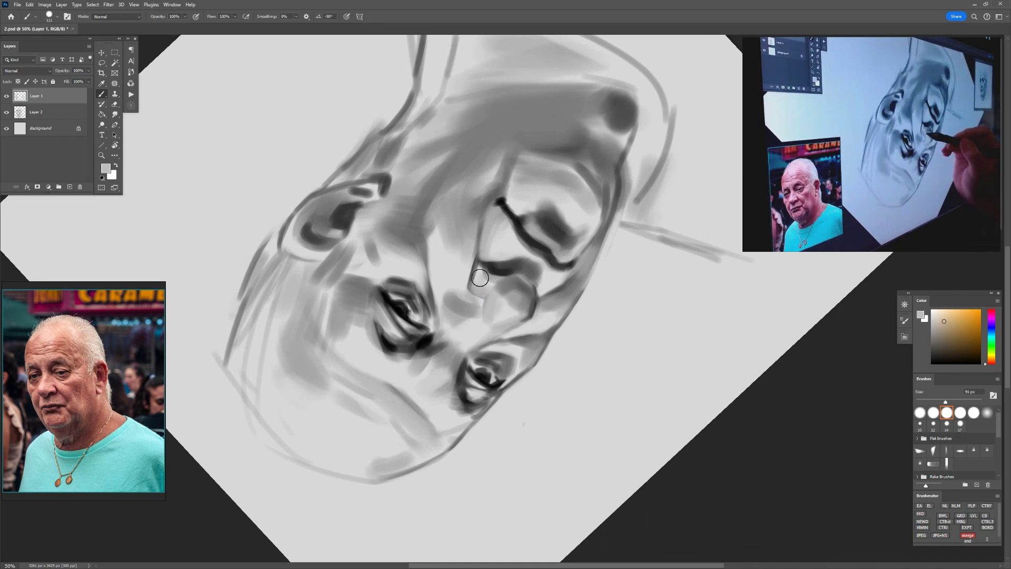
pyautogui.press('Escape')
pyautogui.moveTo(536, 296); pyautogui.dragTo(533, 296)
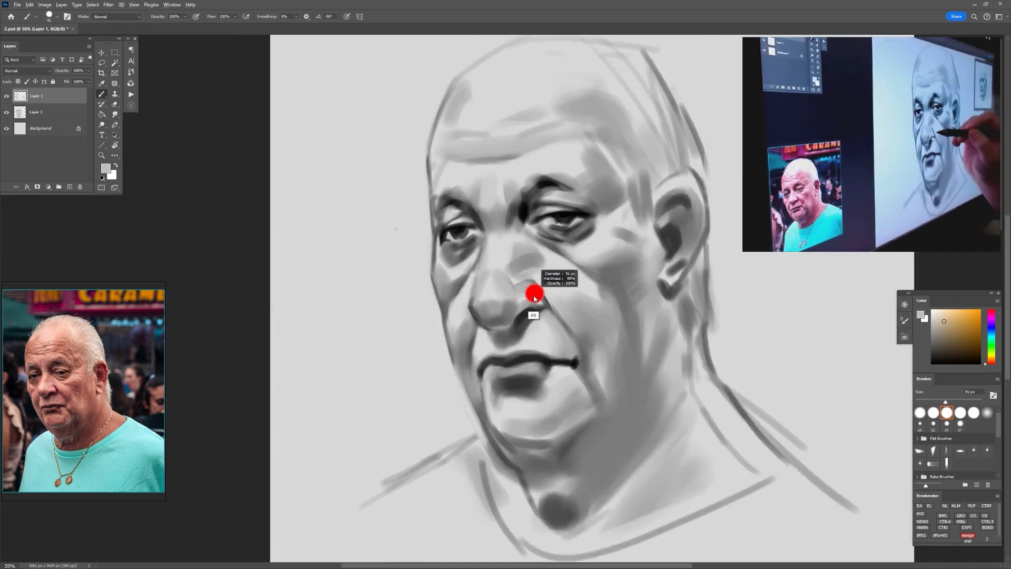
# Step: Refine the crease above the near nose wing and blend it into the bridge with resized brushes and sampled greys
pyautogui.keyDown('alt'); pyautogui.rightClick(536, 292); pyautogui.keyUp('alt')
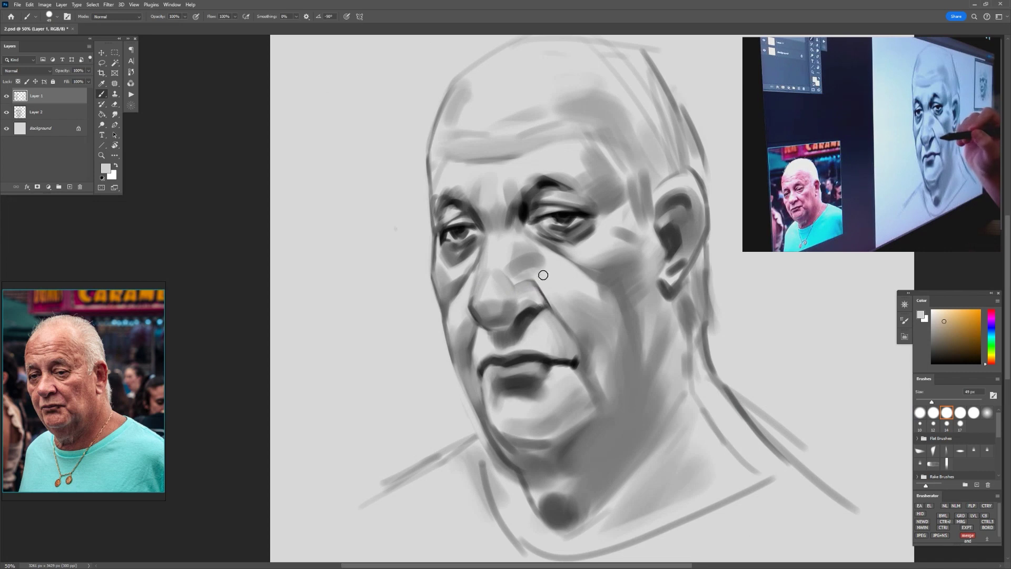
pyautogui.keyDown('alt'); pyautogui.click(542, 290); pyautogui.keyUp('alt')
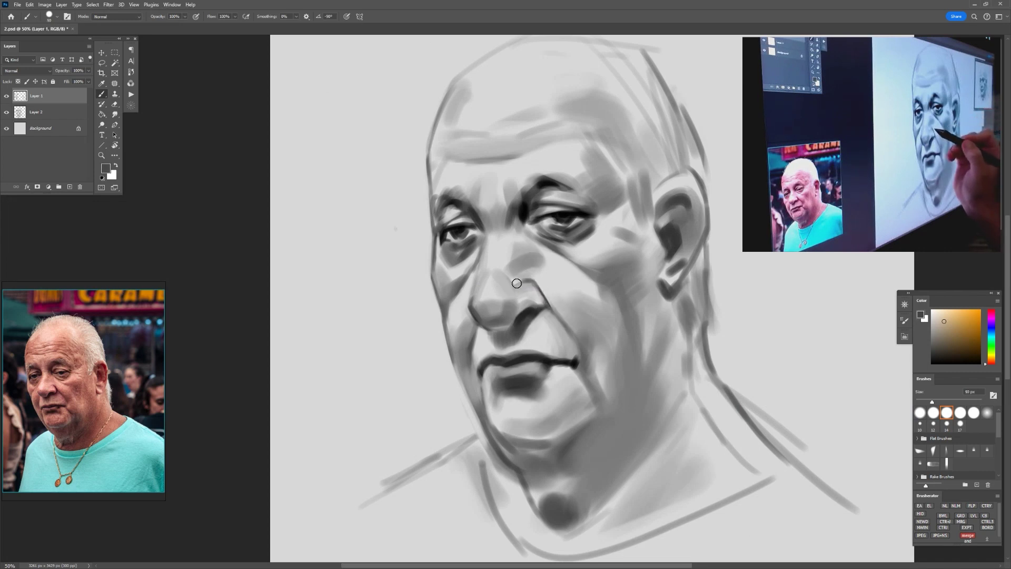
pyautogui.keyDown('alt'); pyautogui.click(521, 277); pyautogui.keyUp('alt')
pyautogui.keyDown('alt'); pyautogui.rightClick(515, 292); pyautogui.keyUp('alt')
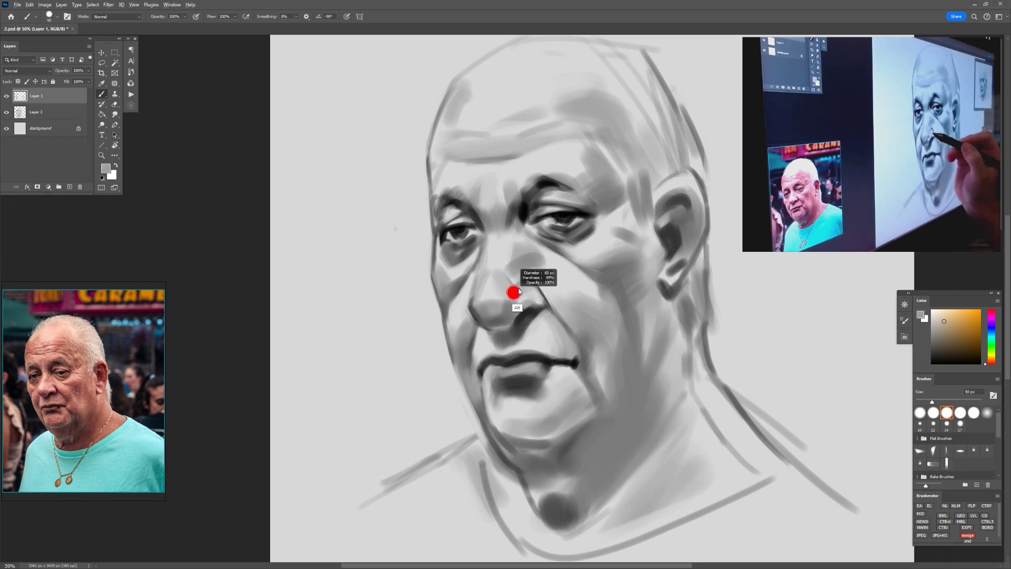
pyautogui.keyDown('alt'); pyautogui.rightClick(520, 260); pyautogui.keyUp('alt')
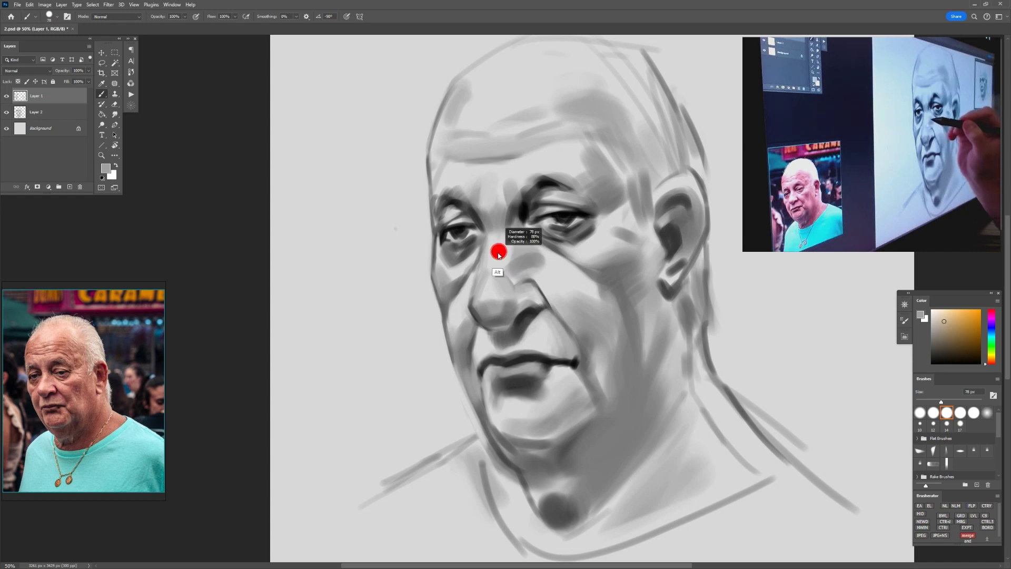
# Step: Darken the edge between the far eye's inner corner and the nose bridge with a small dark brush
pyautogui.keyDown('alt'); pyautogui.click(482, 227); pyautogui.keyUp('alt')
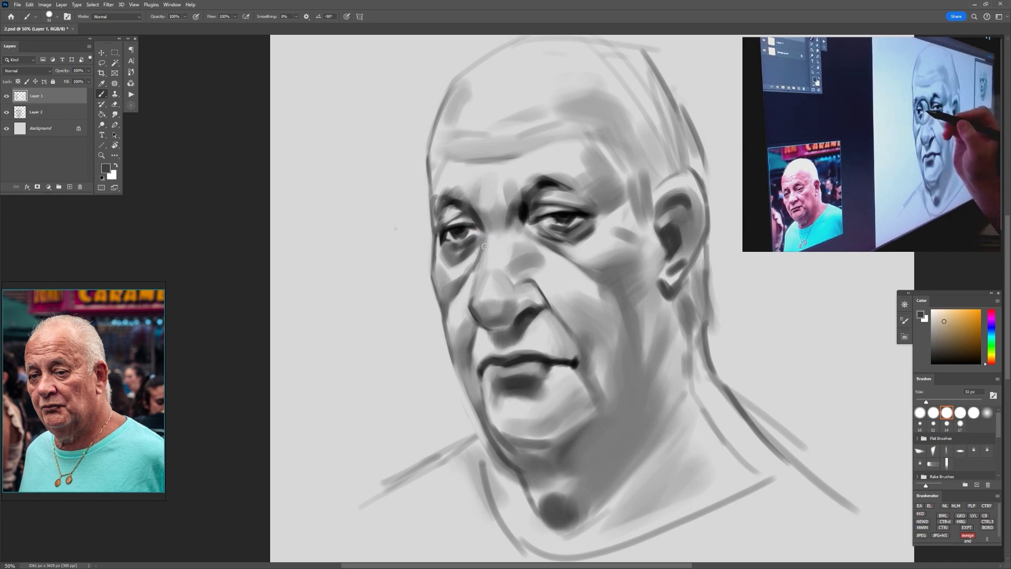
pyautogui.keyDown('alt'); pyautogui.rightClick(489, 237); pyautogui.keyUp('alt')
pyautogui.moveTo(482, 224); pyautogui.dragTo(482, 240)
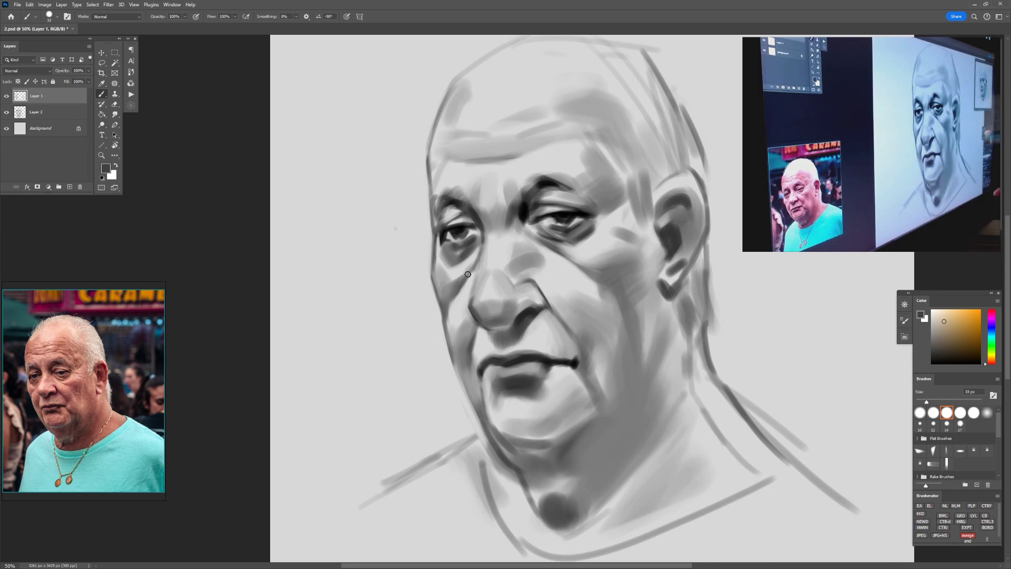
# Step: Blend the shading under the lower lip toward both mouth corners with a larger brush and sampled greys
pyautogui.moveTo(634, 400); pyautogui.dragTo(648, 349)
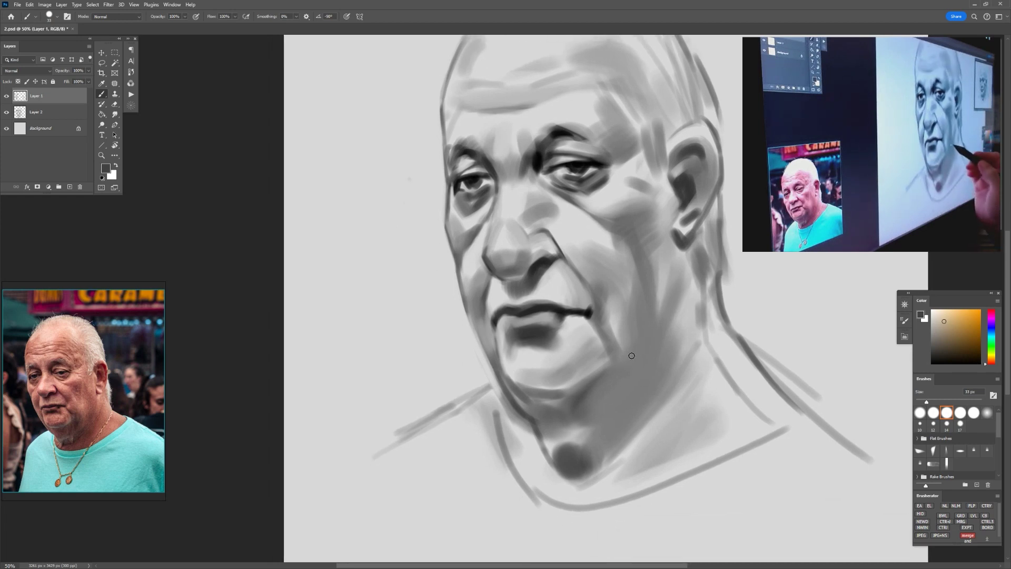
pyautogui.moveTo(569, 346); pyautogui.dragTo(581, 347)
pyautogui.keyDown('alt'); pyautogui.click(568, 328); pyautogui.keyUp('alt')
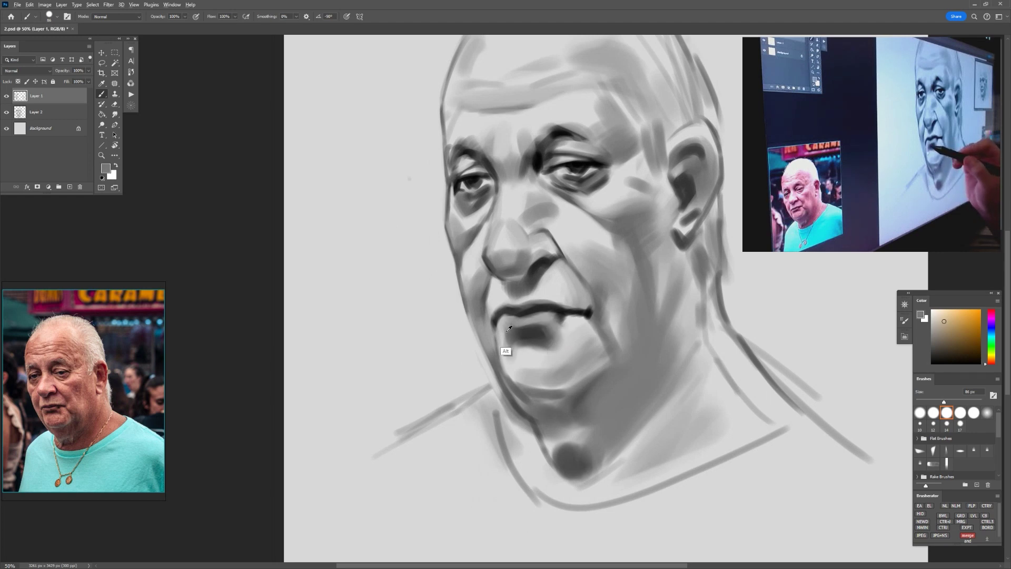
pyautogui.moveTo(511, 333)
pyautogui.mouseDown()
pyautogui.moveTo(515, 345)
pyautogui.moveTo(494, 324)
pyautogui.mouseUp()
pyautogui.keyDown('alt'); pyautogui.click(514, 359); pyautogui.keyUp('alt')
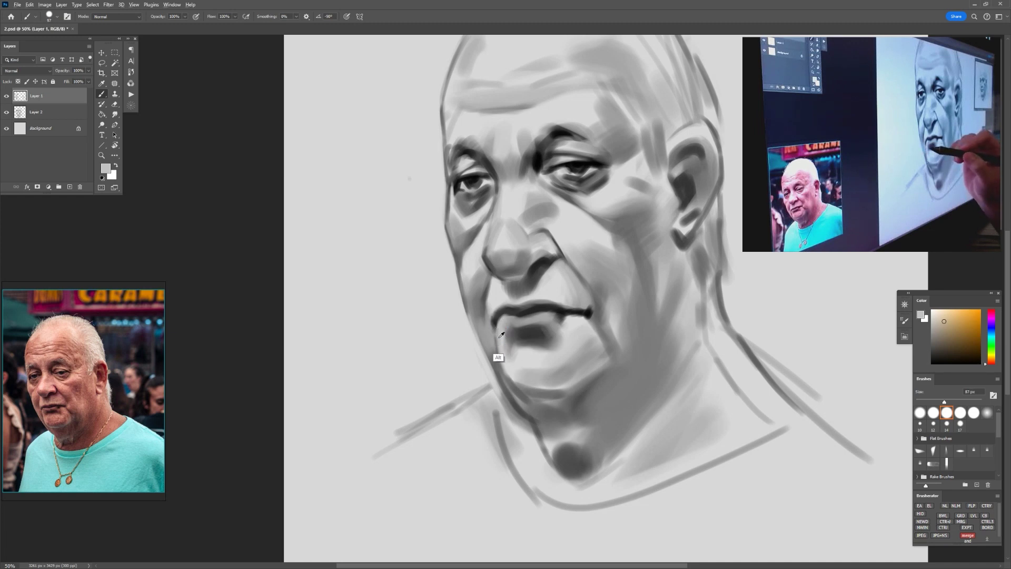
# Step: Rework the far mouth corner and the shadow directly below it with sampled dark and light greys
pyautogui.keyDown('alt'); pyautogui.click(493, 315); pyautogui.keyUp('alt')
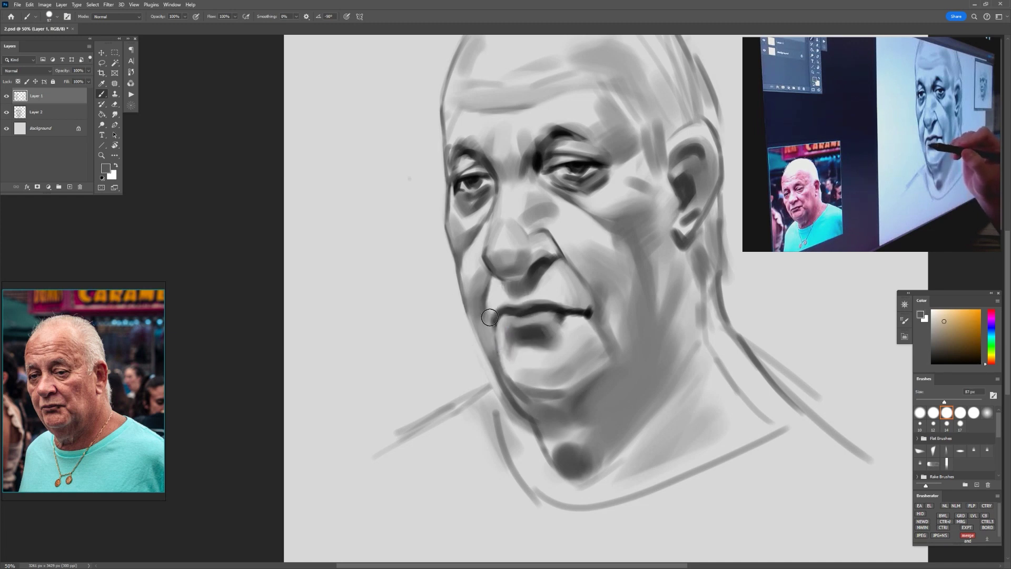
pyautogui.keyDown('alt'); pyautogui.click(495, 334); pyautogui.keyUp('alt')
pyautogui.moveTo(494, 333); pyautogui.dragTo(490, 316)
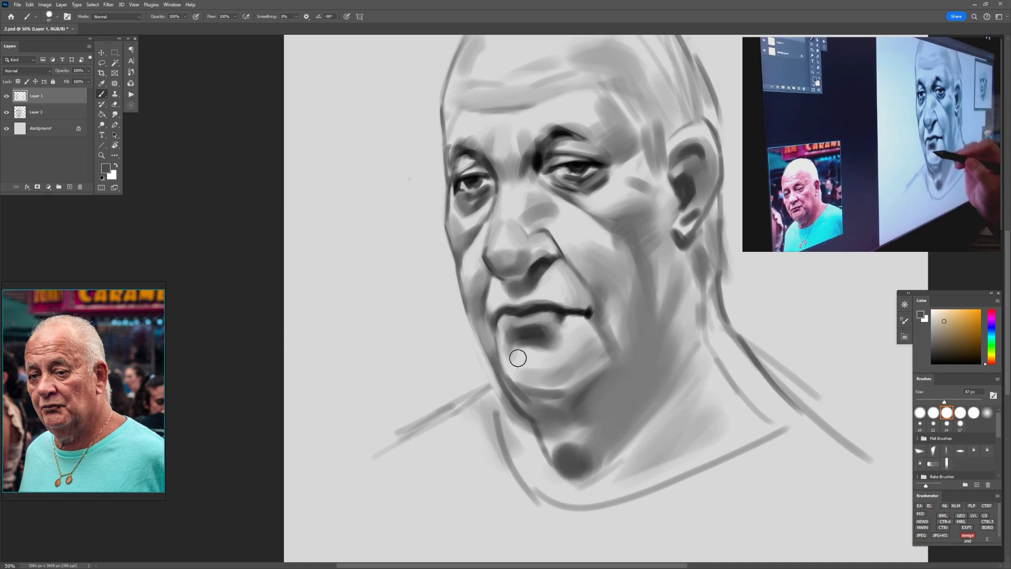
pyautogui.keyDown('alt'); pyautogui.click(499, 323); pyautogui.keyUp('alt')
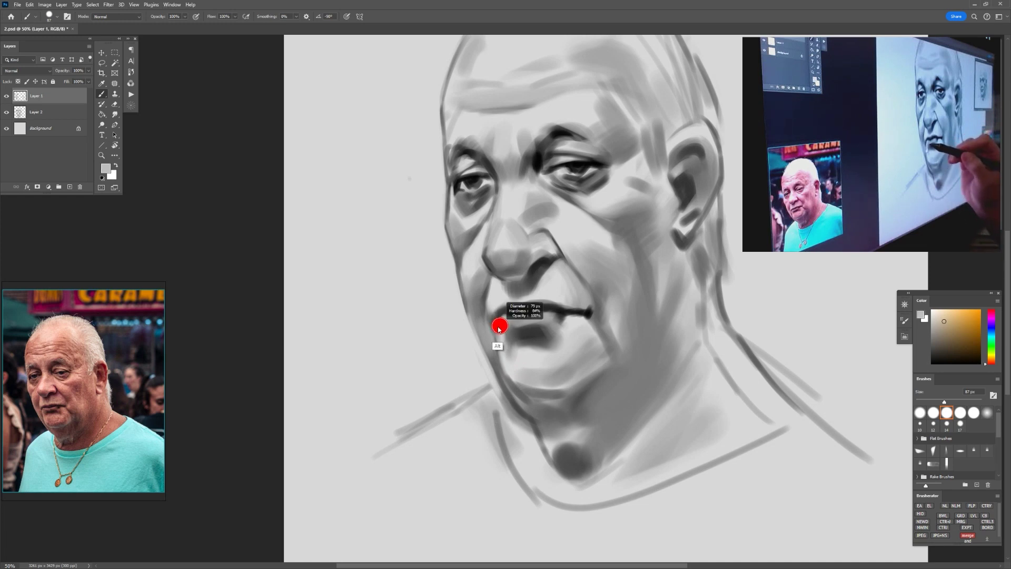
# Step: Deepen the fold between the far nostril and the mouth corner with sampled dark and mid greys
pyautogui.keyDown('alt'); pyautogui.click(513, 294); pyautogui.keyUp('alt')
pyautogui.keyDown('alt'); pyautogui.click(482, 290); pyautogui.keyUp('alt')
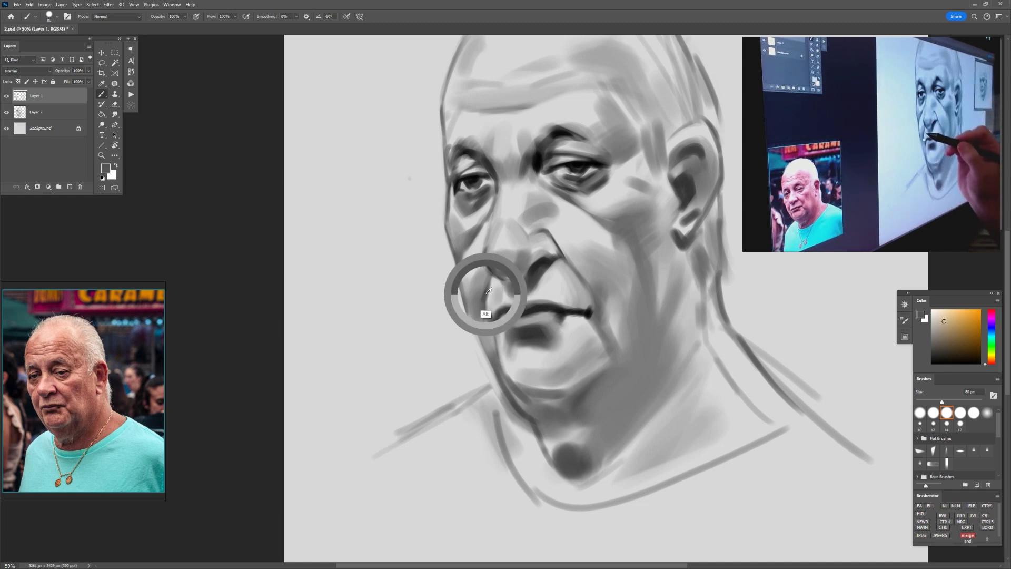
pyautogui.keyDown('alt'); pyautogui.click(485, 279); pyautogui.keyUp('alt')
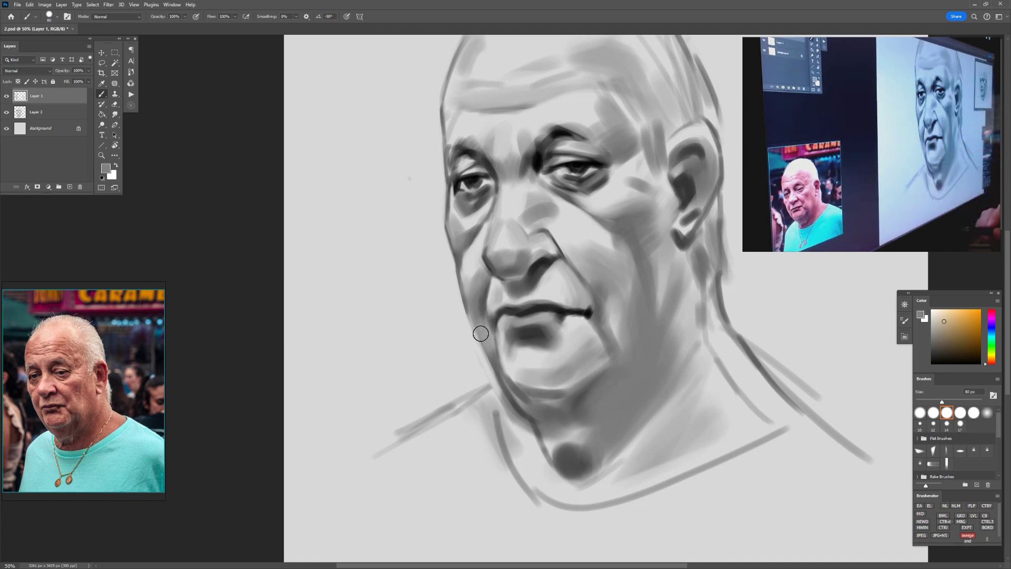
# Step: Model the rounded tip of the nose with an enlarged brush and sampled greys, rotating the canvas for easier strokes
pyautogui.keyDown('alt'); pyautogui.click(512, 255); pyautogui.keyUp('alt')
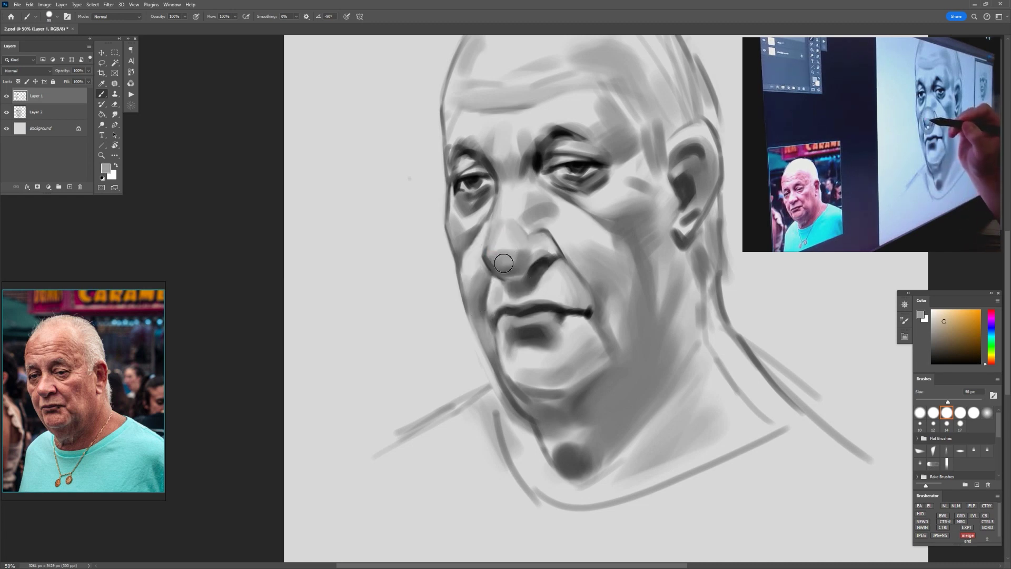
pyautogui.keyDown('alt'); pyautogui.click(498, 270); pyautogui.keyUp('alt')
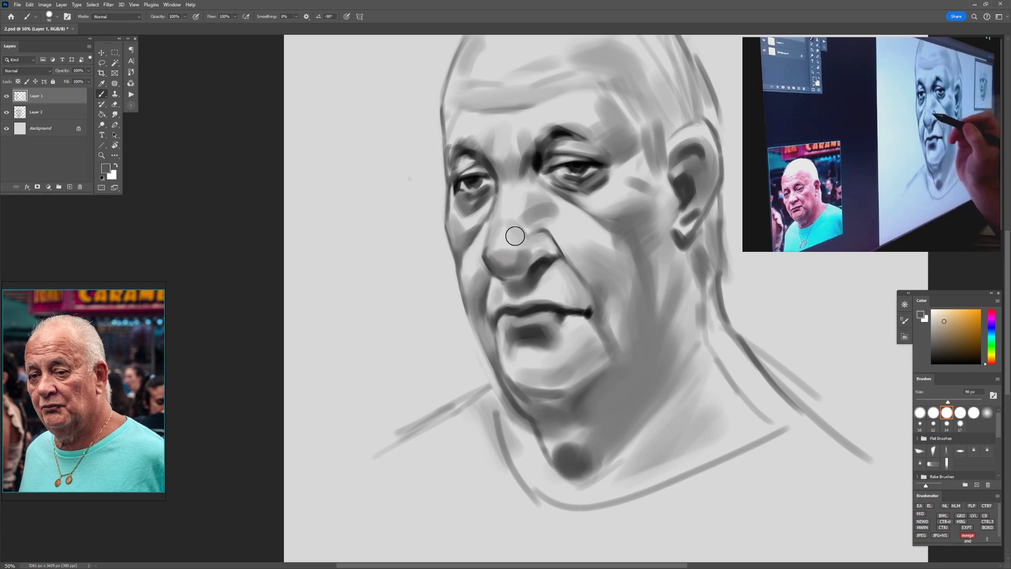
pyautogui.press('r')
pyautogui.moveTo(599, 250)
pyautogui.mouseDown()
pyautogui.moveTo(648, 201)
pyautogui.moveTo(509, 129)
pyautogui.mouseUp()
pyautogui.press('b')
pyautogui.keyDown('alt'); pyautogui.click(478, 261); pyautogui.keyUp('alt')
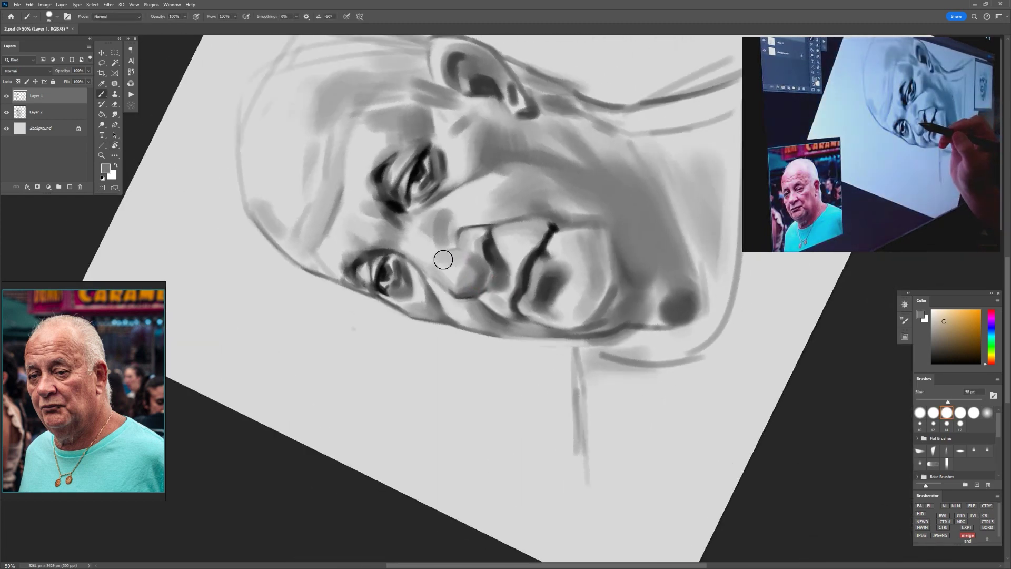
pyautogui.keyDown('alt'); pyautogui.click(446, 264); pyautogui.keyUp('alt')
pyautogui.moveTo(445, 256)
pyautogui.mouseDown()
pyautogui.moveTo(458, 257)
pyautogui.moveTo(461, 276)
pyautogui.mouseUp()
pyautogui.keyDown('alt'); pyautogui.click(459, 268); pyautogui.keyUp('alt')
pyautogui.keyDown('alt'); pyautogui.click(471, 259); pyautogui.keyUp('alt')
pyautogui.keyDown('alt'); pyautogui.click(465, 259); pyautogui.keyUp('alt')
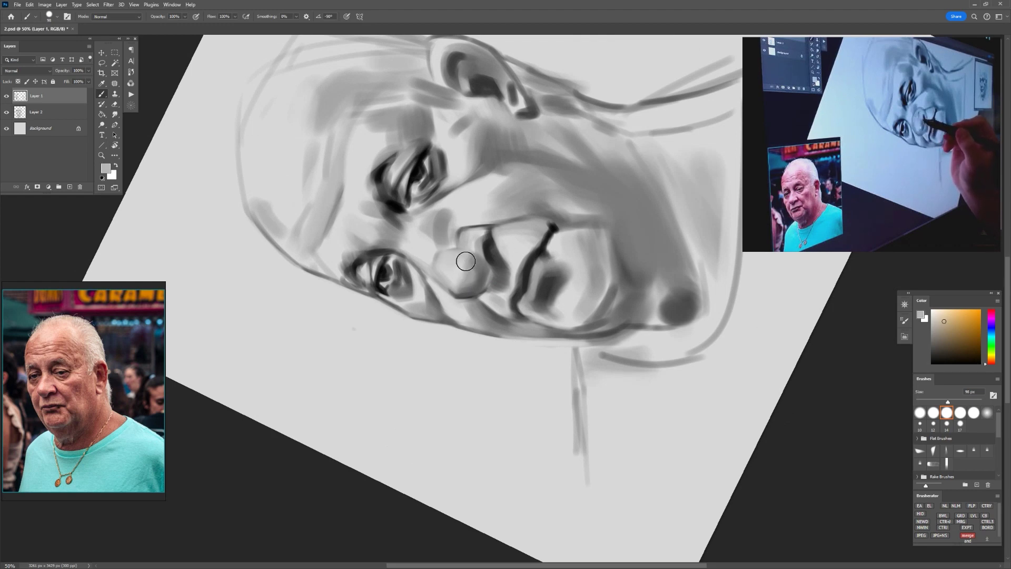
# Step: Soften the hard crease above the near nose wing with a slightly smaller brush and restore the upright canvas view
pyautogui.press('[')
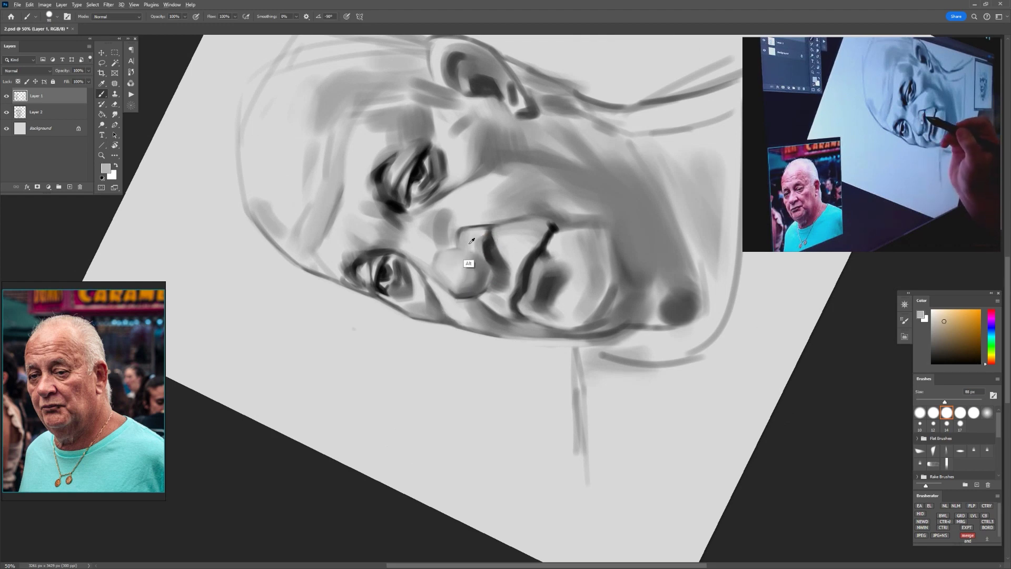
pyautogui.keyDown('alt'); pyautogui.click(462, 238); pyautogui.keyUp('alt')
pyautogui.moveTo(460, 234); pyautogui.dragTo(458, 241)
pyautogui.keyDown('alt'); pyautogui.click(466, 242); pyautogui.keyUp('alt')
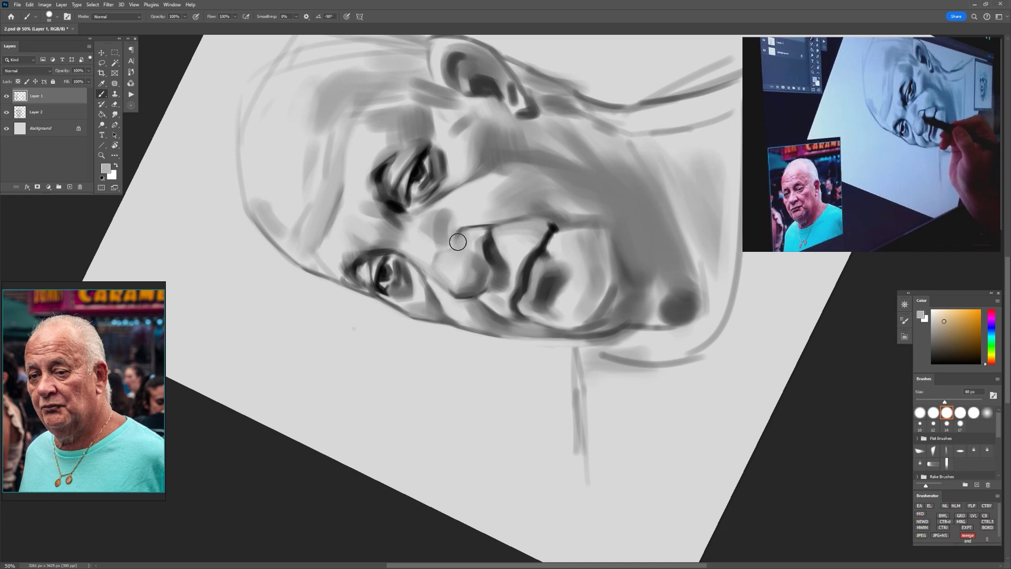
pyautogui.press('Escape')
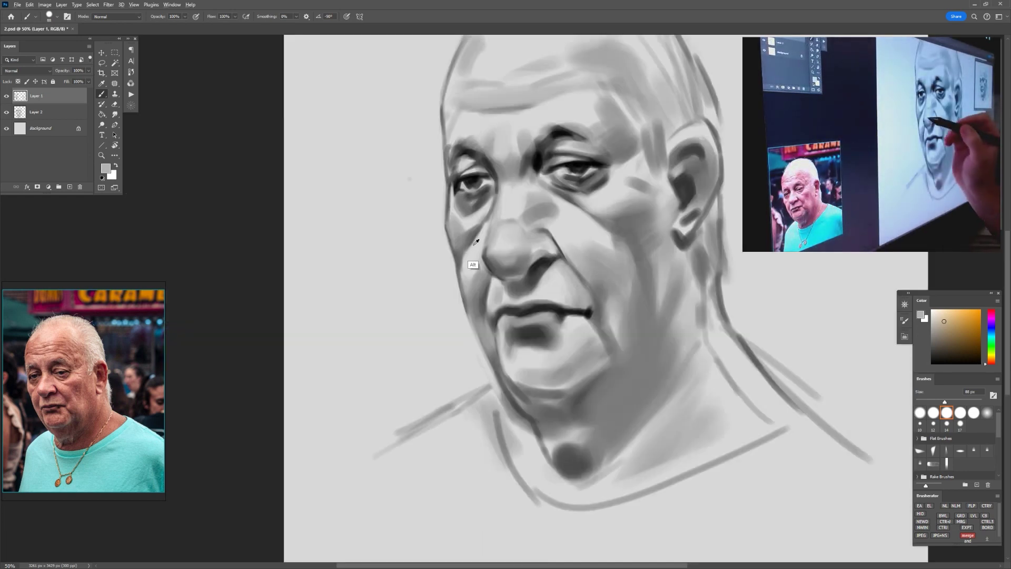
# Step: Touch up the far cheek beside the nose and darken the jaw contour below the far mouth corner with sampled greys
pyautogui.keyDown('alt'); pyautogui.click(453, 248); pyautogui.keyUp('alt')
pyautogui.keyDown('alt'); pyautogui.click(481, 232); pyautogui.keyUp('alt')
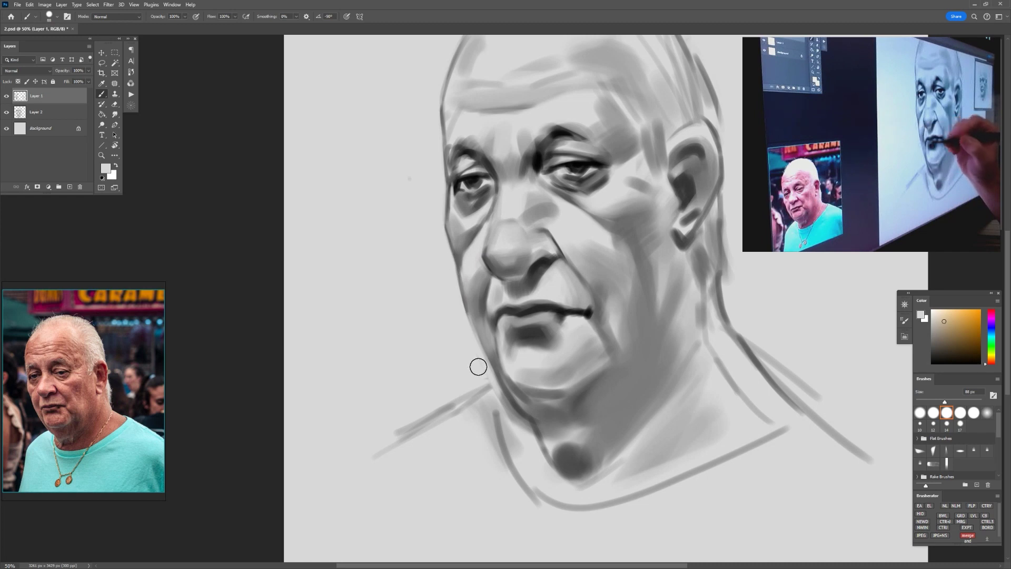
pyautogui.keyDown('alt'); pyautogui.click(498, 322); pyautogui.keyUp('alt')
pyautogui.moveTo(489, 328)
pyautogui.mouseDown()
pyautogui.moveTo(523, 316)
pyautogui.moveTo(493, 330)
pyautogui.moveTo(495, 362)
pyautogui.mouseUp()
pyautogui.keyDown('alt'); pyautogui.click(533, 311); pyautogui.keyUp('alt')
pyautogui.keyDown('alt'); pyautogui.click(496, 360); pyautogui.keyUp('alt')
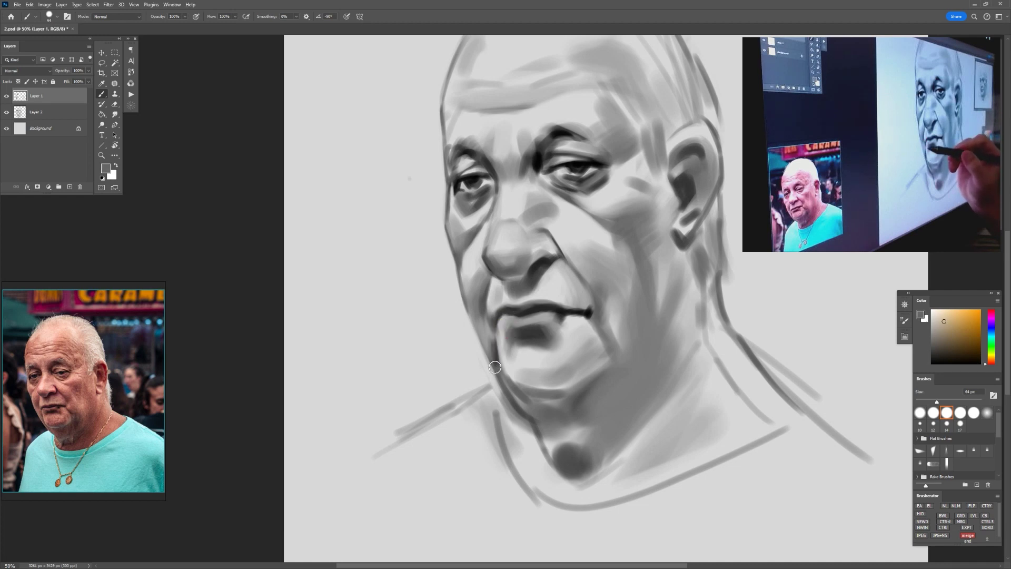
pyautogui.keyDown('alt'); pyautogui.click(492, 342); pyautogui.keyUp('alt')
pyautogui.keyDown('alt'); pyautogui.click(497, 362); pyautogui.keyUp('alt')
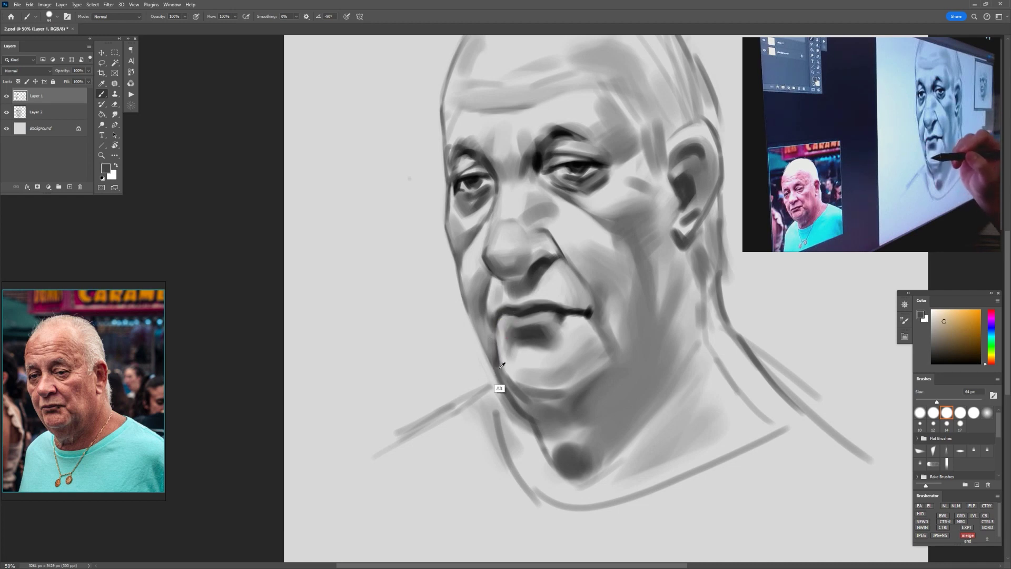
pyautogui.keyDown('alt'); pyautogui.click(494, 361); pyautogui.keyUp('alt')
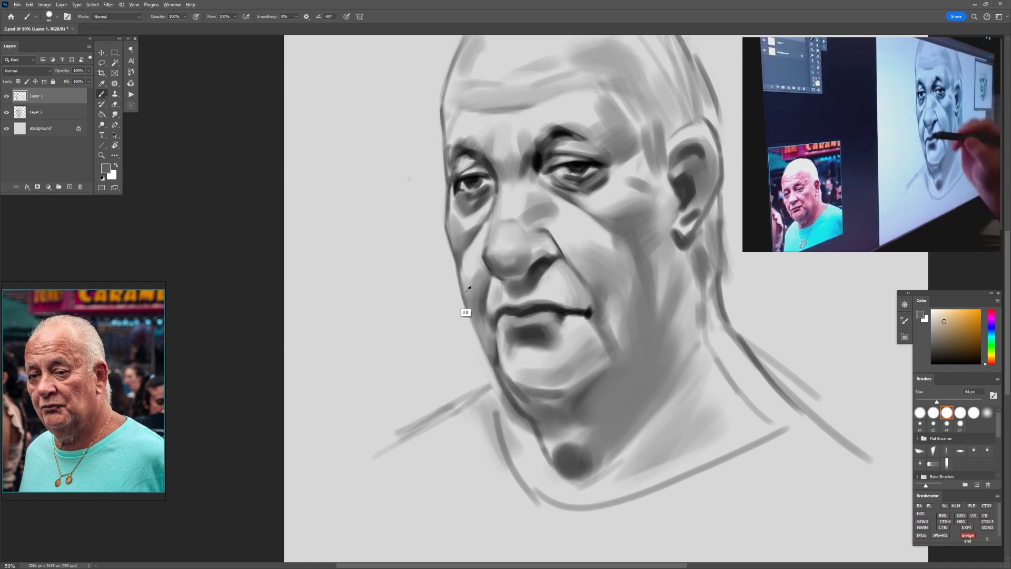
# Step: Refine the far cheek plane and contour beside the nose with sampled dark, light and mid greys, adjusting the brush size
pyautogui.keyDown('alt'); pyautogui.click(465, 262); pyautogui.keyUp('alt')
pyautogui.keyDown('alt'); pyautogui.rightClick(467, 246); pyautogui.keyUp('alt')
pyautogui.keyDown('alt'); pyautogui.click(461, 255); pyautogui.keyUp('alt')
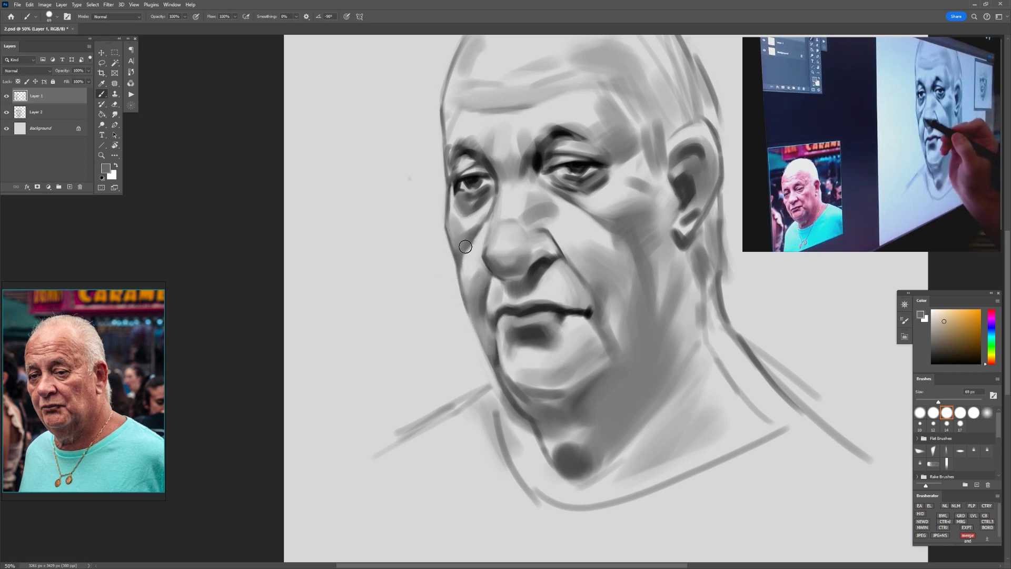
pyautogui.keyDown('alt'); pyautogui.click(480, 237); pyautogui.keyUp('alt')
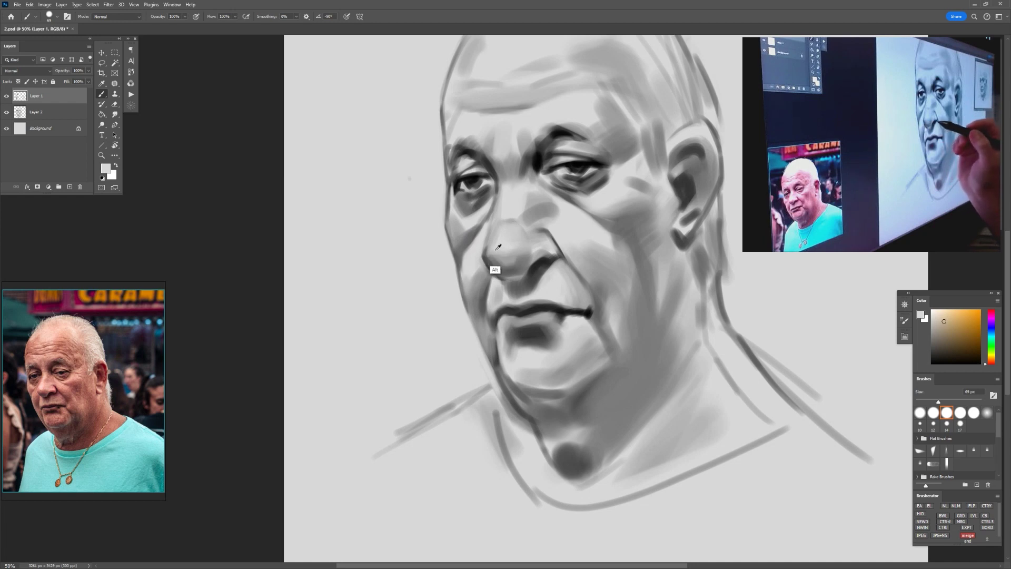
pyautogui.keyDown('alt'); pyautogui.click(476, 277); pyautogui.keyUp('alt')
pyautogui.keyDown('alt'); pyautogui.rightClick(465, 275); pyautogui.keyUp('alt')
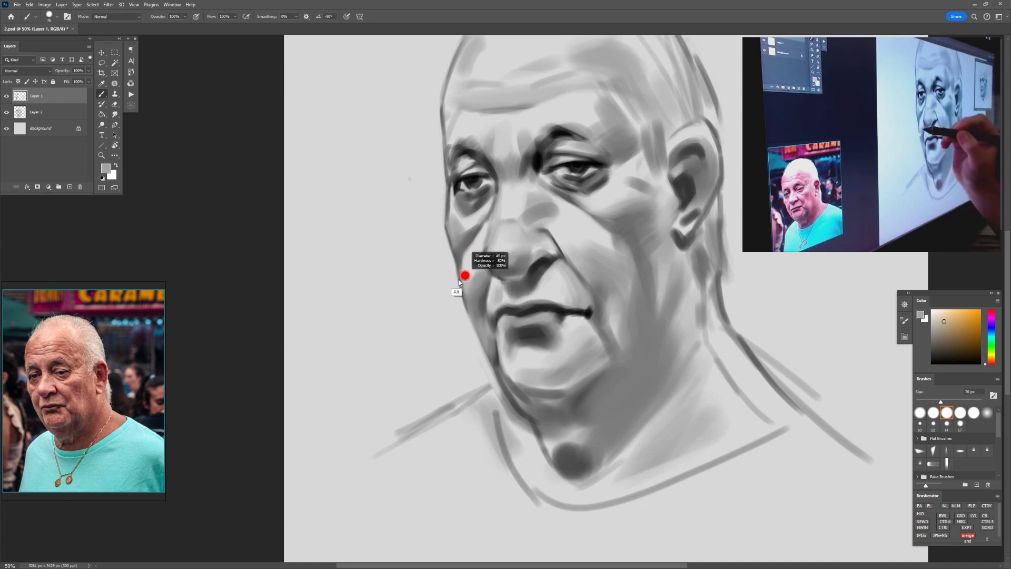
# Step: Darken the near nostril and shade the underside of the nose with sampled dark and mid greys
pyautogui.keyDown('alt'); pyautogui.click(541, 261); pyautogui.keyUp('alt')
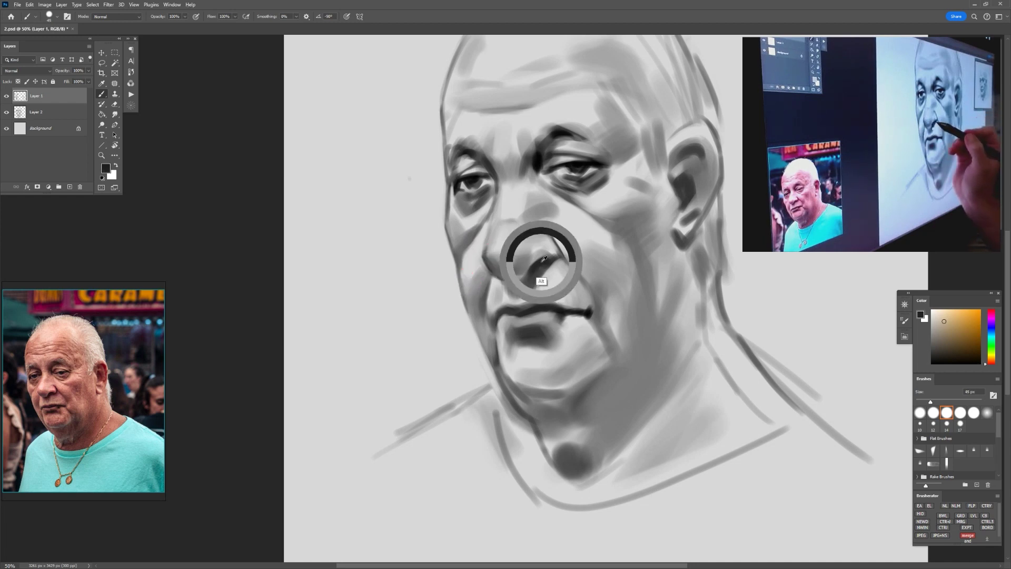
pyautogui.keyDown('alt'); pyautogui.rightClick(544, 262); pyautogui.keyUp('alt')
pyautogui.keyDown('alt'); pyautogui.click(544, 259); pyautogui.keyUp('alt')
pyautogui.moveTo(545, 260); pyautogui.dragTo(528, 275)
pyautogui.keyDown('alt'); pyautogui.click(530, 265); pyautogui.keyUp('alt')
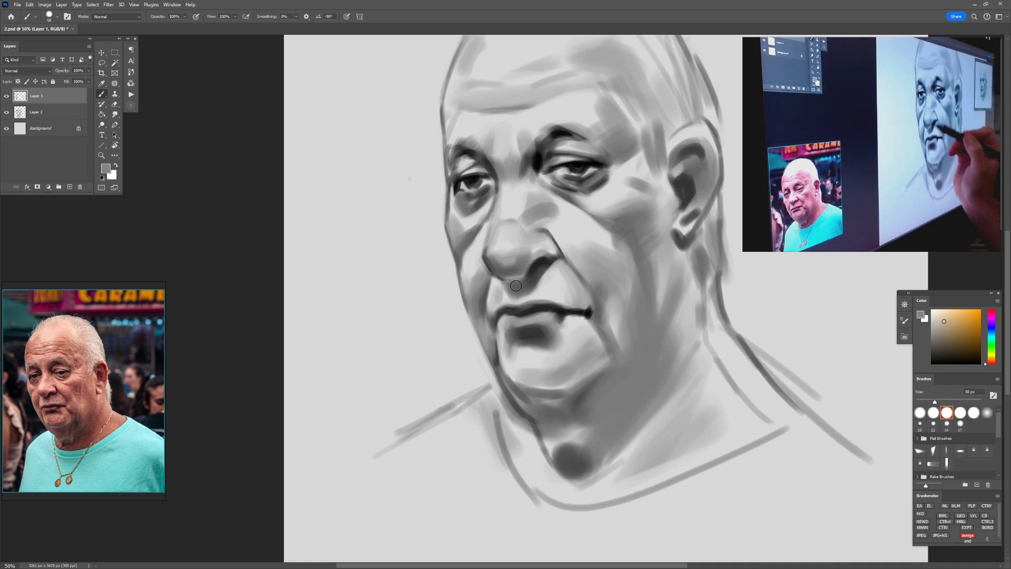
# Step: Clean up the far edge of the nose and lighten the adjoining cheek with sampled greys and a slightly larger brush
pyautogui.keyDown('alt'); pyautogui.click(492, 255); pyautogui.keyUp('alt')
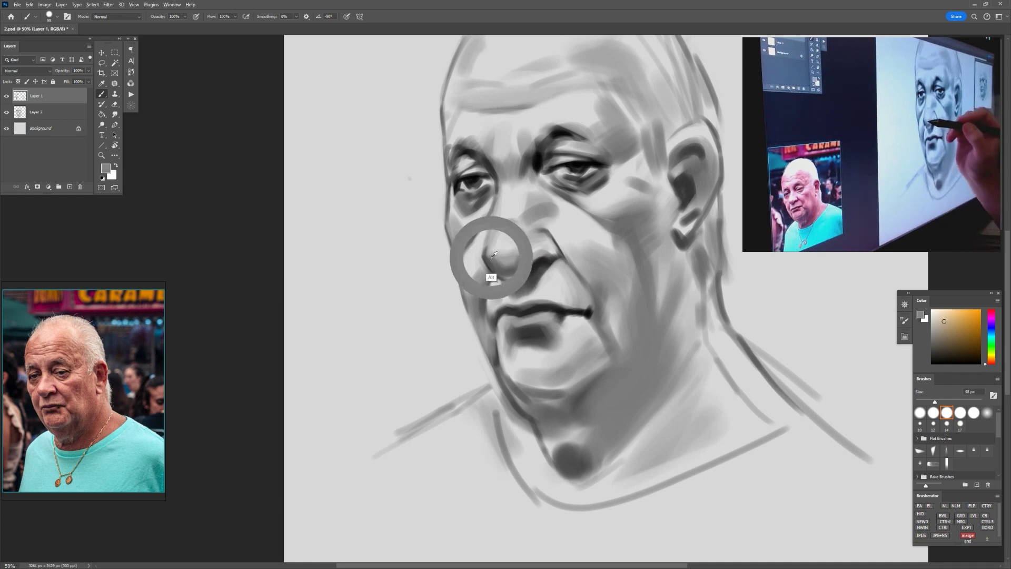
pyautogui.keyDown('alt'); pyautogui.click(481, 248); pyautogui.keyUp('alt')
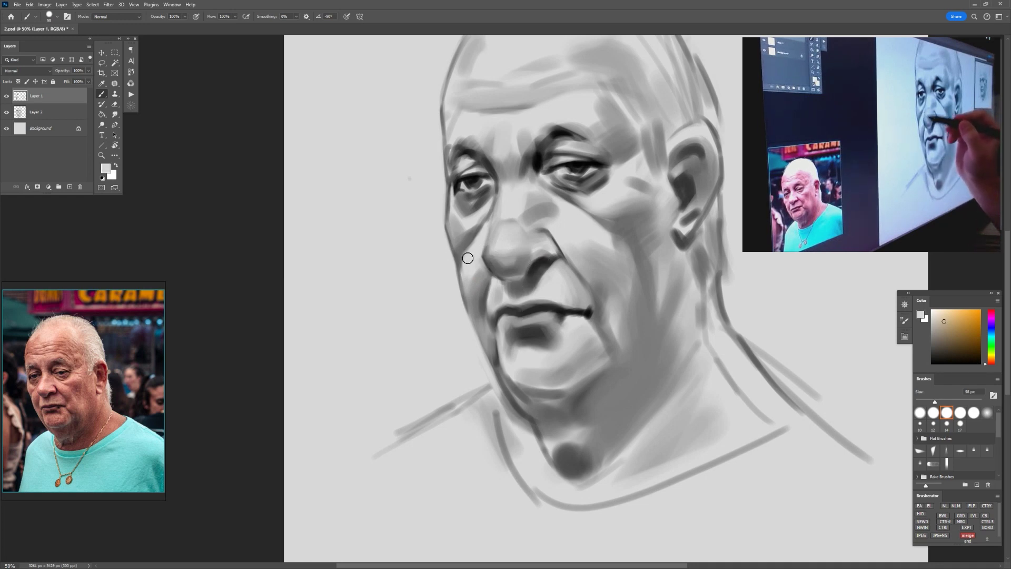
pyautogui.keyDown('alt'); pyautogui.rightClick(484, 227); pyautogui.keyUp('alt')
pyautogui.keyDown('alt'); pyautogui.click(484, 214); pyautogui.keyUp('alt')
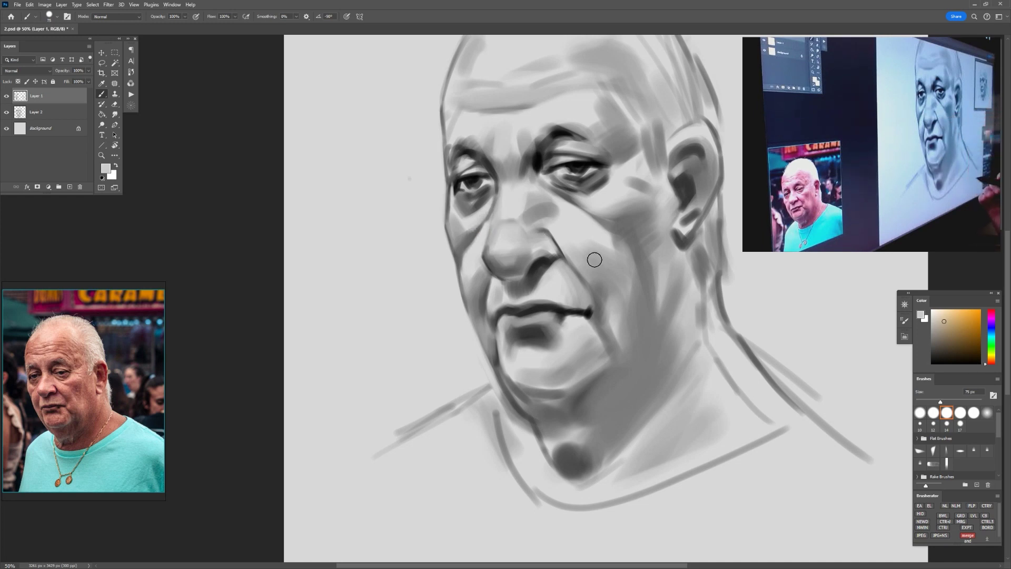
# Step: Soften the far side of the lower lip and the chin plane beneath it with sampled mid and light greys
pyautogui.keyDown('alt'); pyautogui.click(508, 334); pyautogui.keyUp('alt')
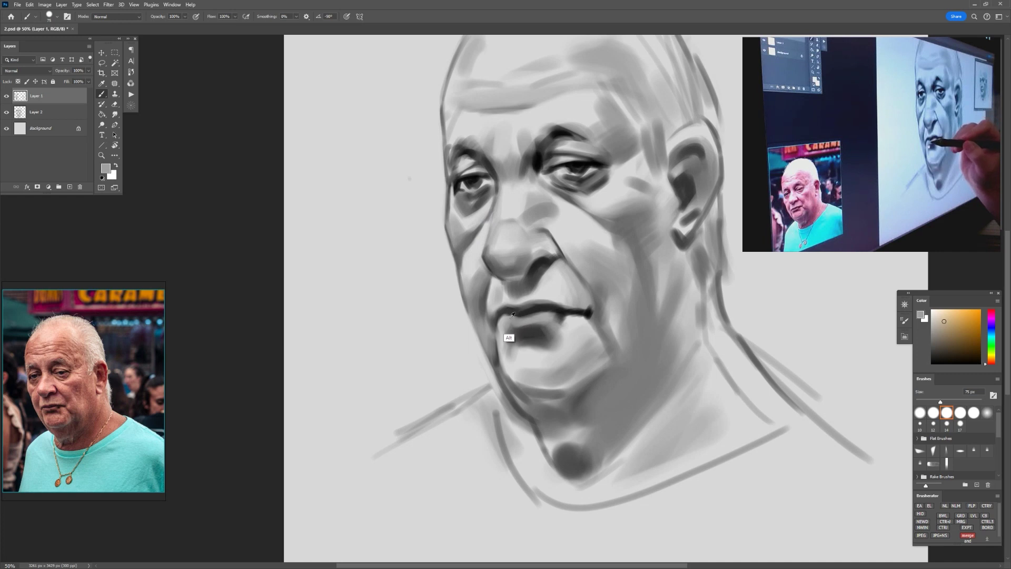
pyautogui.keyDown('alt'); pyautogui.click(518, 320); pyautogui.keyUp('alt')
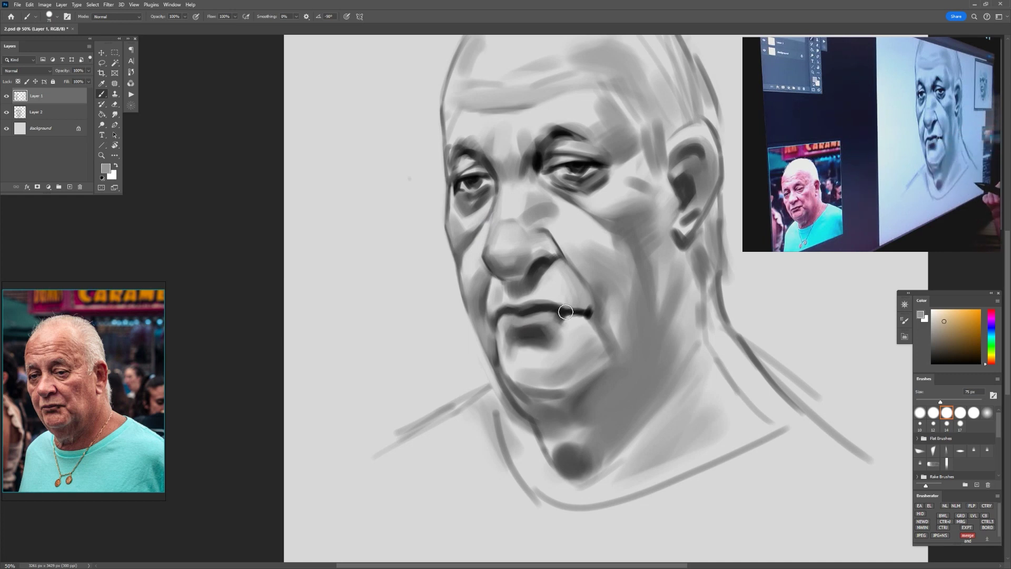
pyautogui.keyDown('alt'); pyautogui.click(505, 350); pyautogui.keyUp('alt')
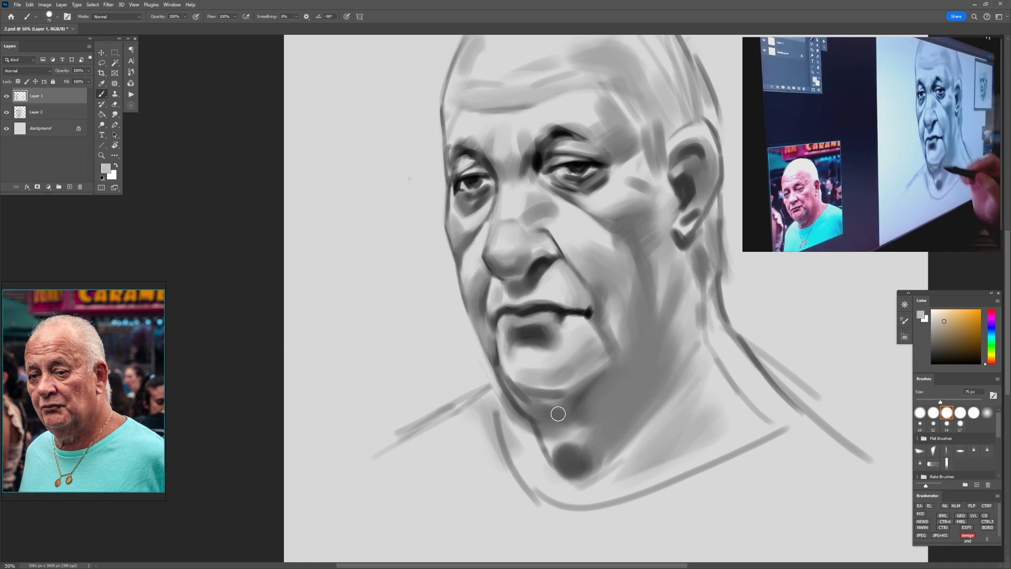
# Step: Shade the lower edge of the chin on a rotated canvas with an enlarged brush and sampled greys, restoring the upright view
pyautogui.moveTo(641, 462); pyautogui.dragTo(625, 424)
pyautogui.moveTo(607, 345); pyautogui.dragTo(615, 342)
pyautogui.moveTo(574, 273)
pyautogui.mouseDown()
pyautogui.moveTo(556, 266)
pyautogui.moveTo(544, 135)
pyautogui.moveTo(400, 293)
pyautogui.mouseUp()
pyautogui.keyDown('alt'); pyautogui.click(577, 278); pyautogui.keyUp('alt')
pyautogui.keyDown('alt'); pyautogui.click(572, 274); pyautogui.keyUp('alt')
pyautogui.keyDown('alt'); pyautogui.click(574, 261); pyautogui.keyUp('alt')
pyautogui.press('r')
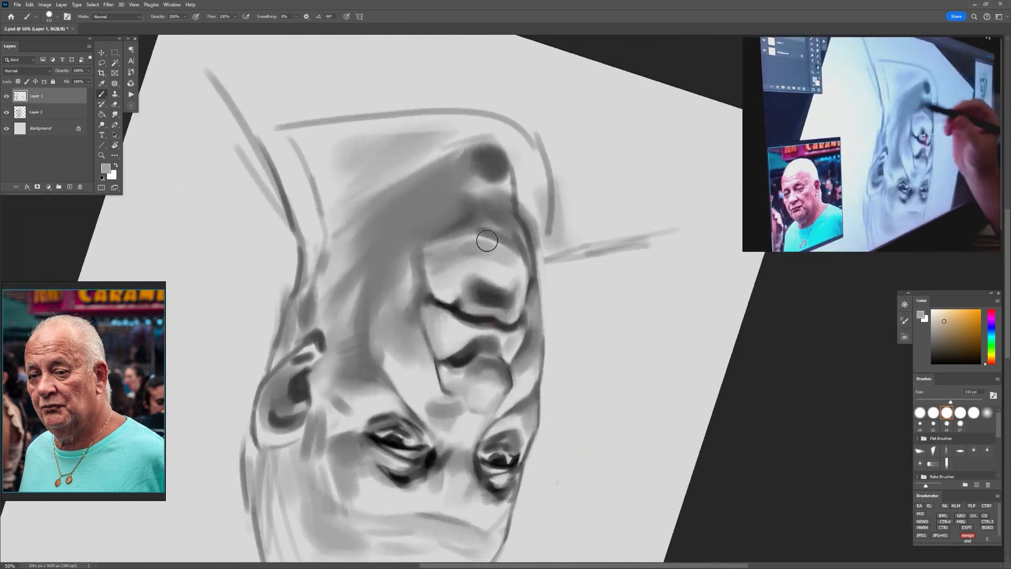
pyautogui.moveTo(473, 267); pyautogui.dragTo(479, 267)
pyautogui.keyDown('alt'); pyautogui.click(463, 301); pyautogui.keyUp('alt')
pyautogui.moveTo(460, 301); pyautogui.dragTo(467, 291)
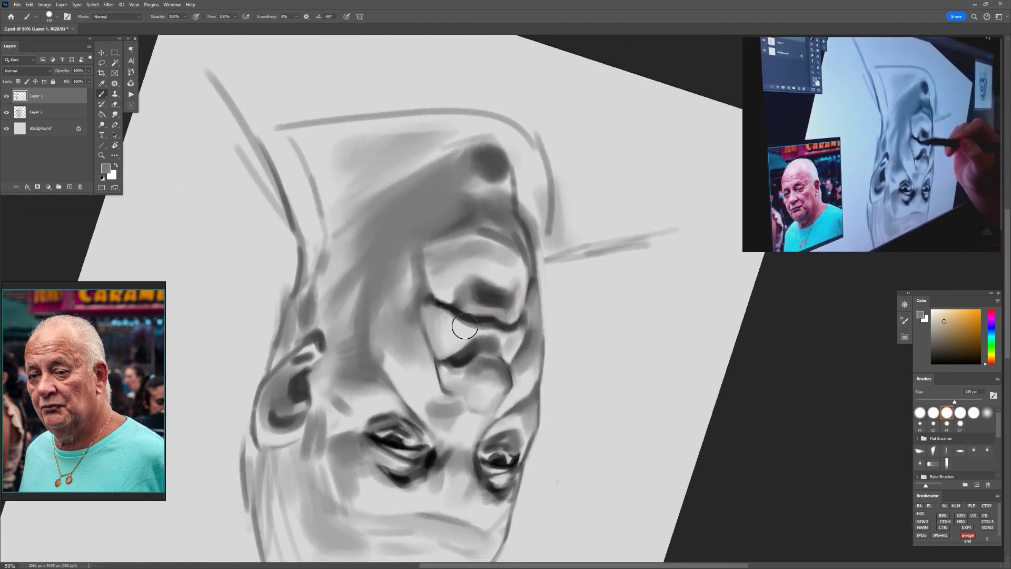
pyautogui.press('Escape')
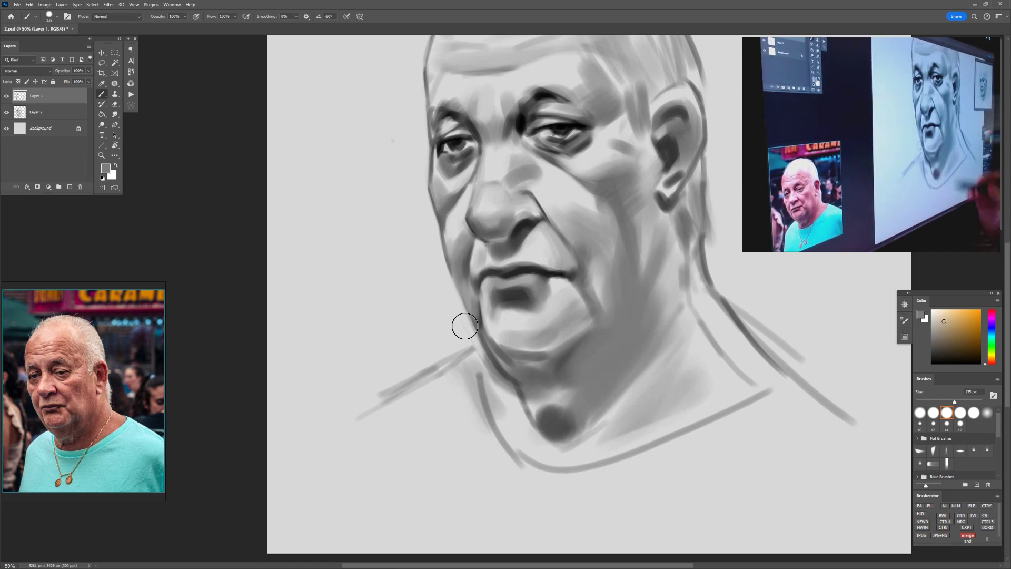
# Step: Refine the mouth line and both mouth corners with a smaller brush and sampled light and dark greys
pyautogui.moveTo(565, 267)
pyautogui.mouseDown()
pyautogui.moveTo(551, 276)
pyautogui.moveTo(503, 256)
pyautogui.moveTo(489, 263)
pyautogui.mouseUp()
pyautogui.keyDown('alt'); pyautogui.click(558, 274); pyautogui.keyUp('alt')
pyautogui.keyDown('alt'); pyautogui.click(552, 279); pyautogui.keyUp('alt')
pyautogui.keyDown('alt'); pyautogui.click(493, 259); pyautogui.keyUp('alt')
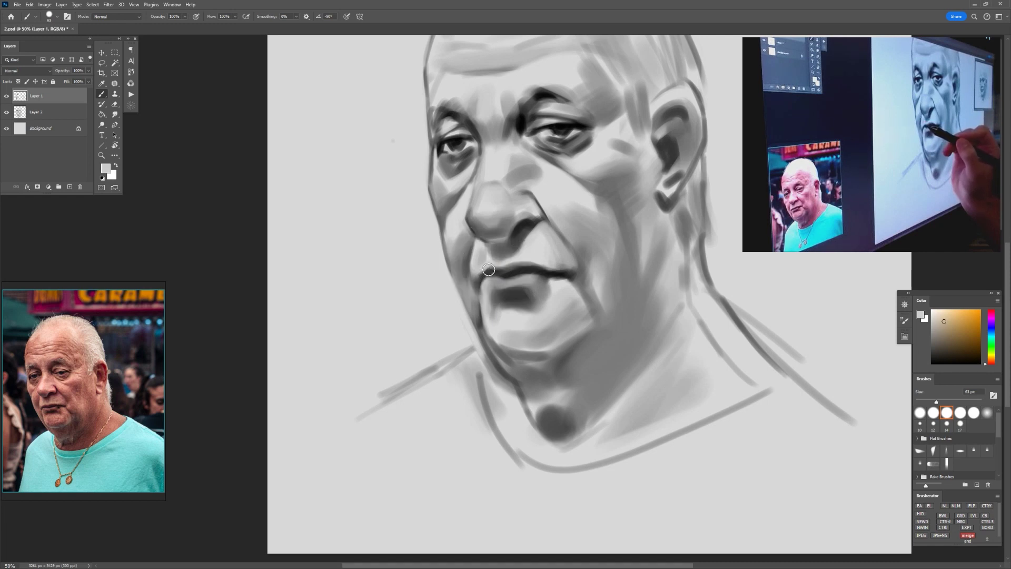
pyautogui.keyDown('alt'); pyautogui.click(486, 273); pyautogui.keyUp('alt')
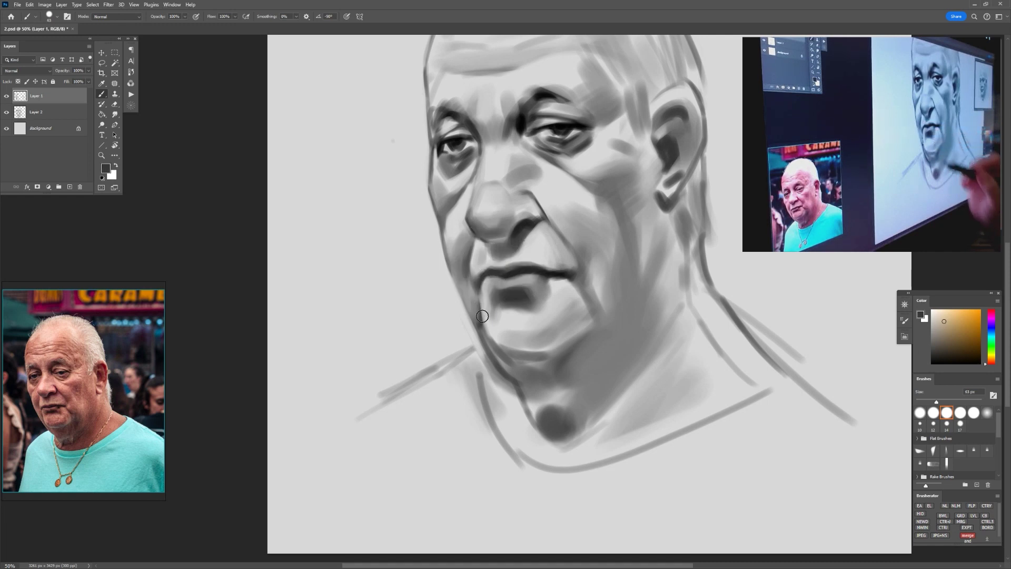
pyautogui.moveTo(638, 210); pyautogui.dragTo(587, 288)
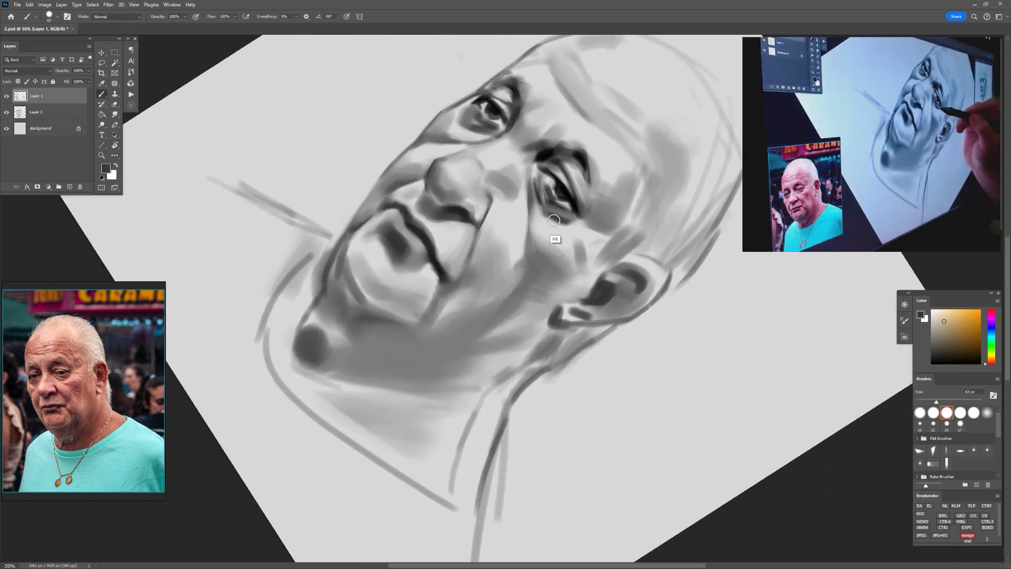
pyautogui.moveTo(540, 252); pyautogui.dragTo(538, 253)
pyautogui.moveTo(530, 212)
pyautogui.mouseDown()
pyautogui.moveTo(530, 270)
pyautogui.moveTo(539, 238)
pyautogui.moveTo(534, 255)
pyautogui.moveTo(543, 259)
pyautogui.mouseUp()
pyautogui.hotkey('ctrl', 'z')
pyautogui.press('Escape')
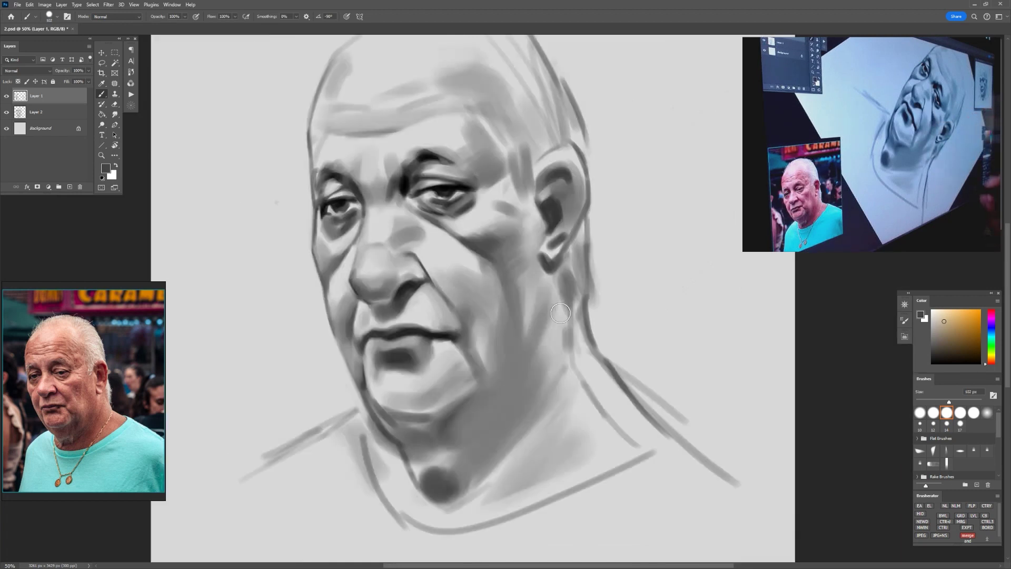
# Step: Blend the cheek fold between the near nose wing and the mouth corner with sampled greys, working on the whole portrait
pyautogui.hotkey('ctrl', '+')
pyautogui.hotkey('ctrl', '-')
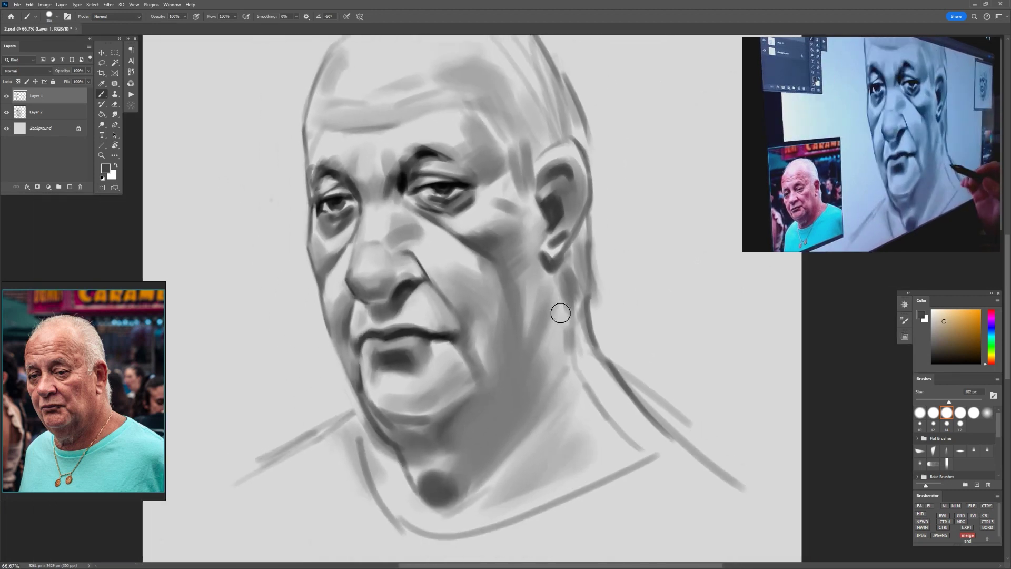
pyautogui.hotkey('ctrl', '-')
pyautogui.moveTo(468, 296)
pyautogui.mouseDown()
pyautogui.moveTo(452, 288)
pyautogui.moveTo(474, 312)
pyautogui.moveTo(468, 298)
pyautogui.moveTo(473, 323)
pyautogui.moveTo(477, 307)
pyautogui.mouseUp()
pyautogui.keyDown('alt'); pyautogui.click(451, 288); pyautogui.keyUp('alt')
pyautogui.keyDown('alt'); pyautogui.click(464, 296); pyautogui.keyUp('alt')
pyautogui.keyDown('alt'); pyautogui.click(471, 304); pyautogui.keyUp('alt')
pyautogui.keyDown('alt'); pyautogui.click(473, 299); pyautogui.keyUp('alt')
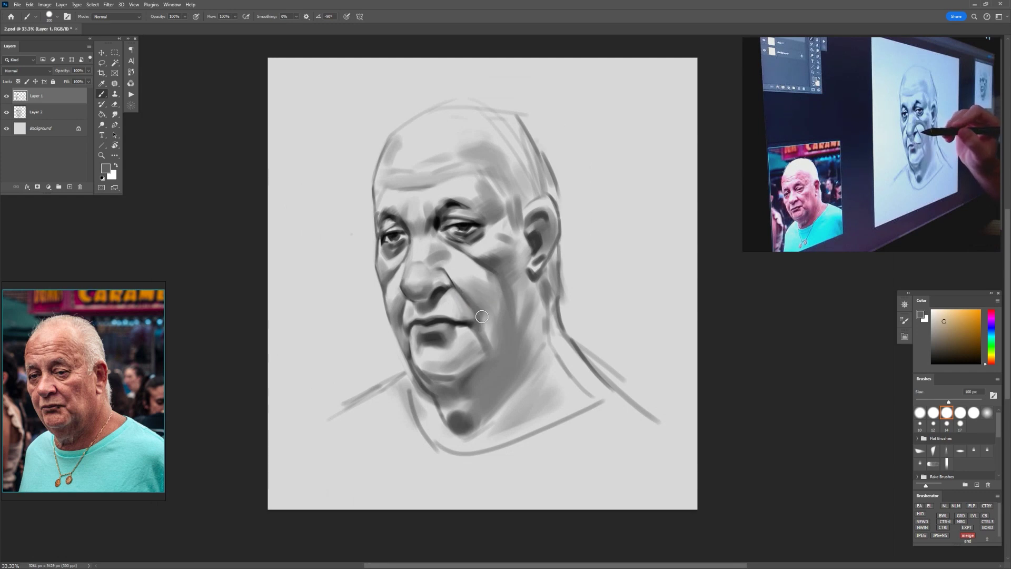
# Step: Define the near nose wing and deepen the nostril shadow with sampled dark greys and a reduced brush
pyautogui.keyDown('alt'); pyautogui.rightClick(453, 283); pyautogui.keyUp('alt')
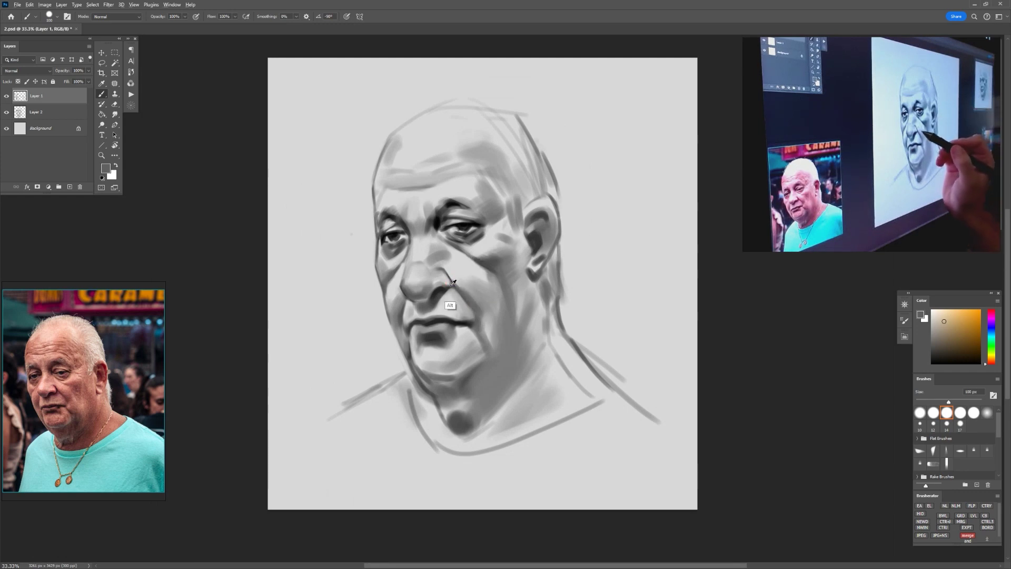
pyautogui.keyDown('alt'); pyautogui.click(451, 285); pyautogui.keyUp('alt')
pyautogui.keyDown('alt'); pyautogui.click(452, 285); pyautogui.keyUp('alt')
pyautogui.keyDown('alt'); pyautogui.click(452, 285); pyautogui.keyUp('alt')
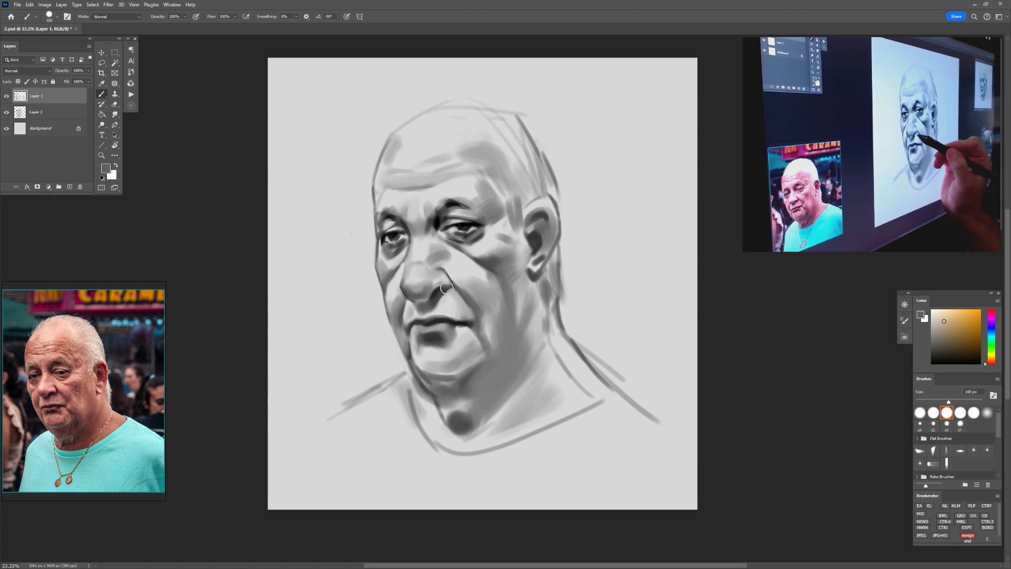
pyautogui.keyDown('alt'); pyautogui.click(440, 292); pyautogui.keyUp('alt')
pyautogui.keyDown('alt'); pyautogui.rightClick(440, 290); pyautogui.keyUp('alt')
pyautogui.keyDown('alt'); pyautogui.click(435, 293); pyautogui.keyUp('alt')
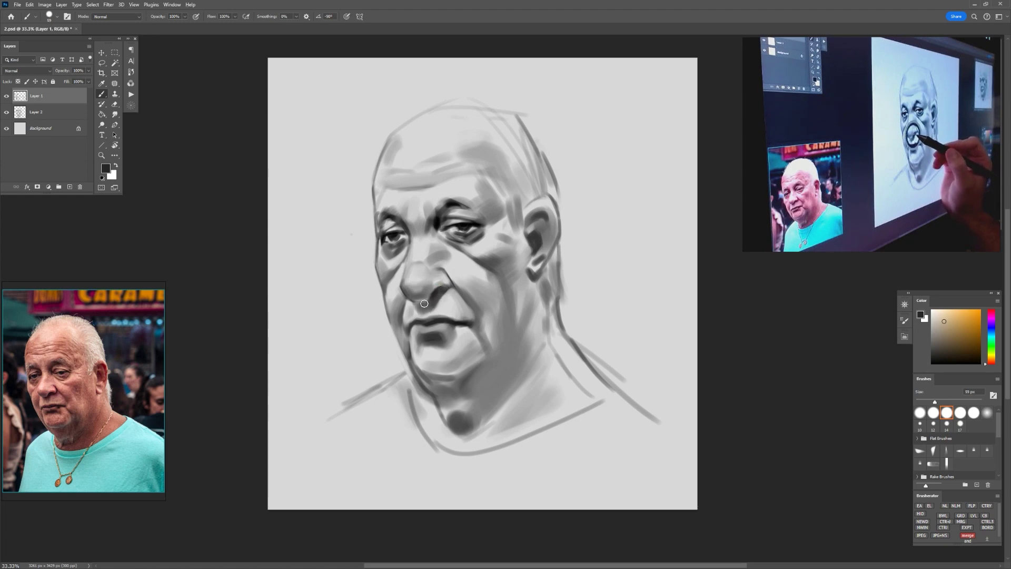
# Step: Model the tip and underside of the nose with an enlarged brush, alternating sampled dark, mid and light greys
pyautogui.keyDown('alt'); pyautogui.click(436, 285); pyautogui.keyUp('alt')
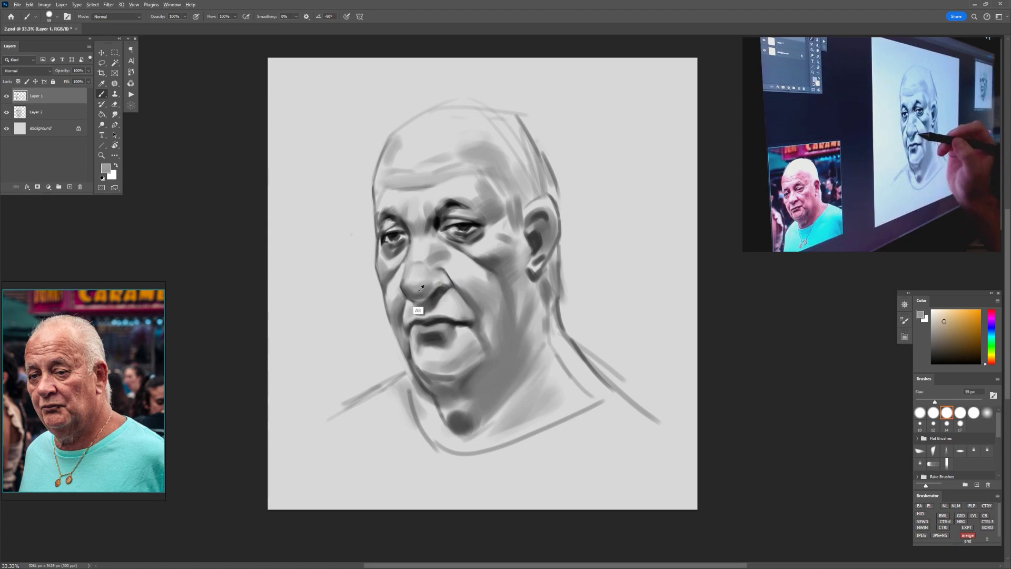
pyautogui.moveTo(420, 289); pyautogui.dragTo(415, 293)
pyautogui.keyDown('alt'); pyautogui.click(434, 289); pyautogui.keyUp('alt')
pyautogui.keyDown('alt'); pyautogui.click(440, 293); pyautogui.keyUp('alt')
pyautogui.keyDown('alt'); pyautogui.click(426, 287); pyautogui.keyUp('alt')
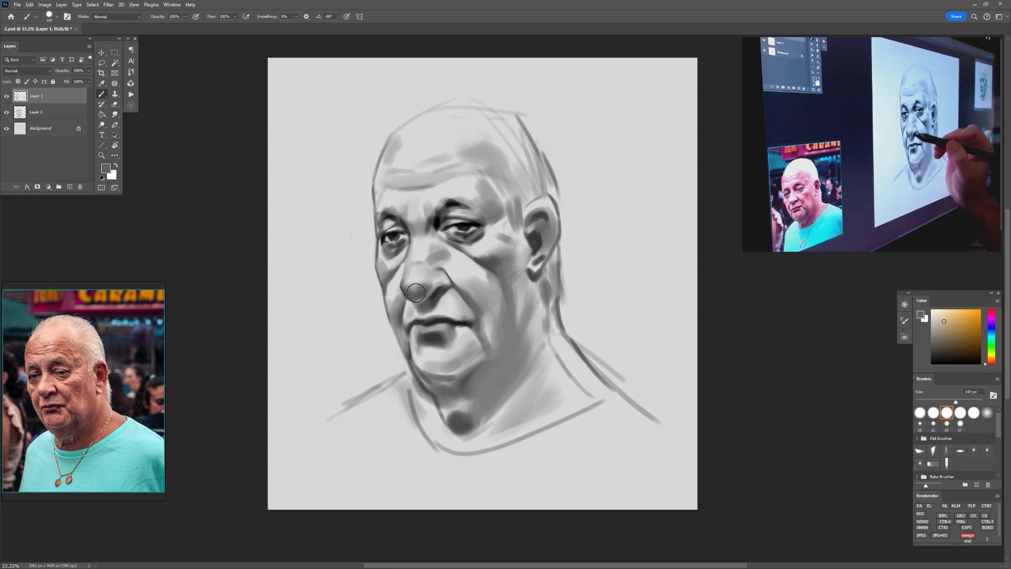
pyautogui.keyDown('alt'); pyautogui.click(413, 288); pyautogui.keyUp('alt')
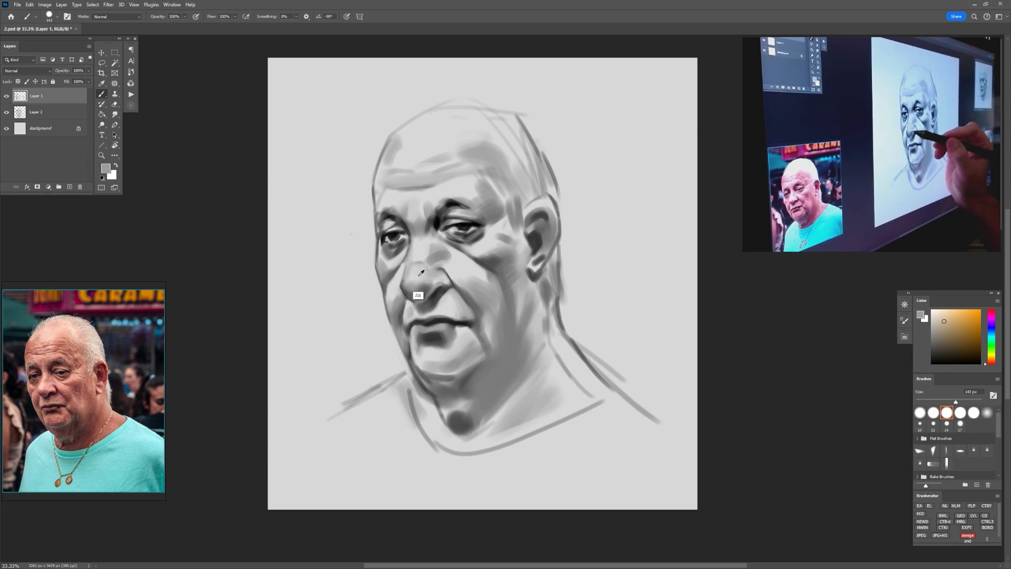
pyautogui.keyDown('alt'); pyautogui.click(415, 278); pyautogui.keyUp('alt')
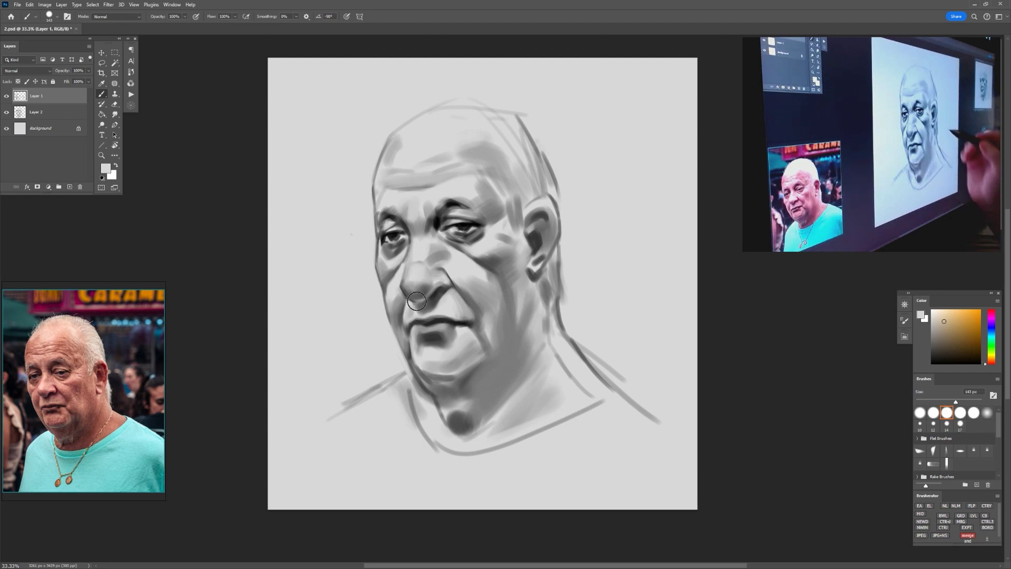
# Step: Shade the near cheek down towards the jowl with a large brush and a sampled mid-dark grey
pyautogui.keyDown('alt'); pyautogui.click(504, 280); pyautogui.keyUp('alt')
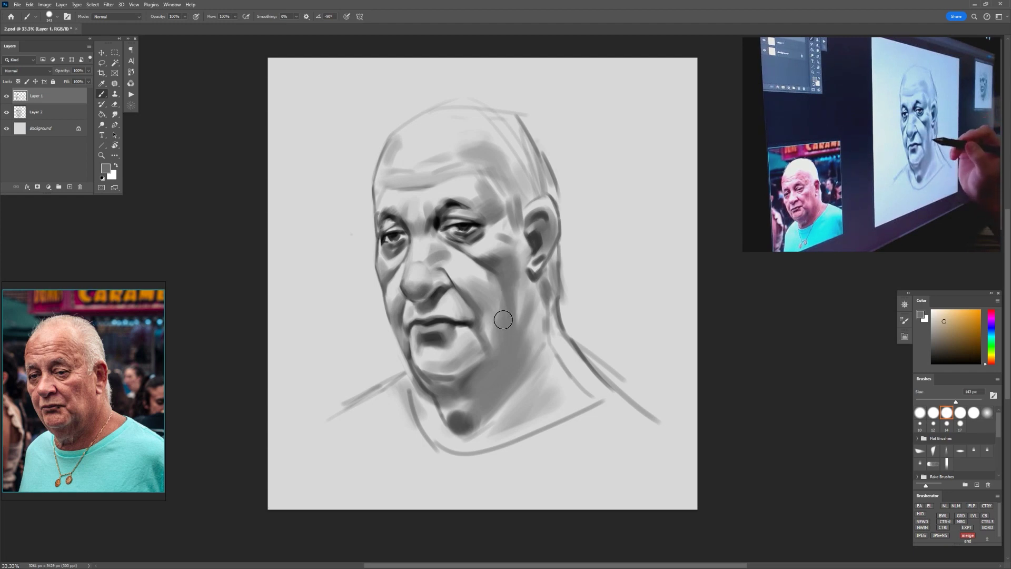
pyautogui.moveTo(499, 327); pyautogui.dragTo(495, 322)
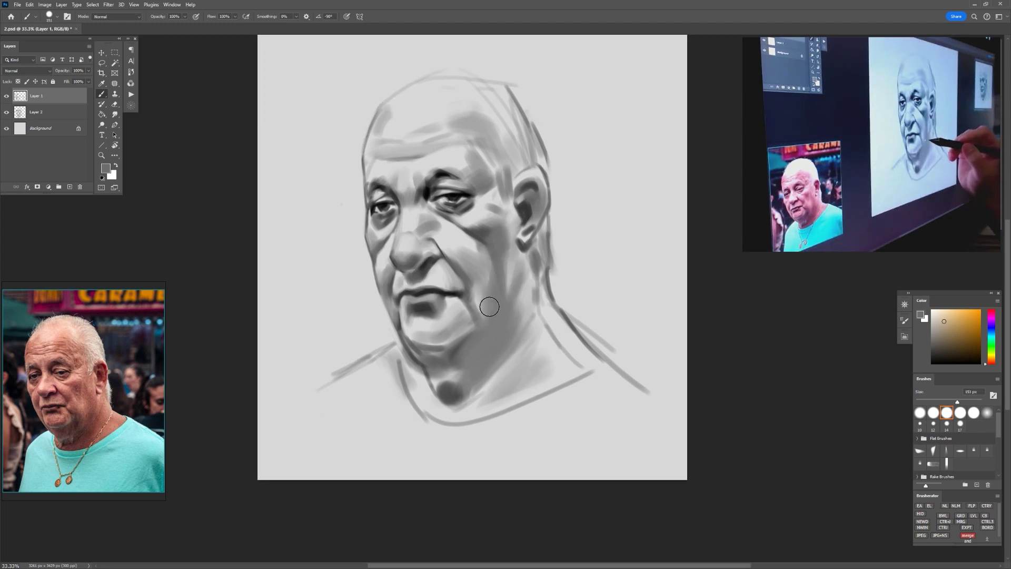
pyautogui.press('[')
pyautogui.press('[')
# Step: Sharpen the crease running down from the near mouth corner to the jowl with a smaller brush and sampled light and dark greys
pyautogui.keyDown('alt'); pyautogui.click(461, 302); pyautogui.keyUp('alt')
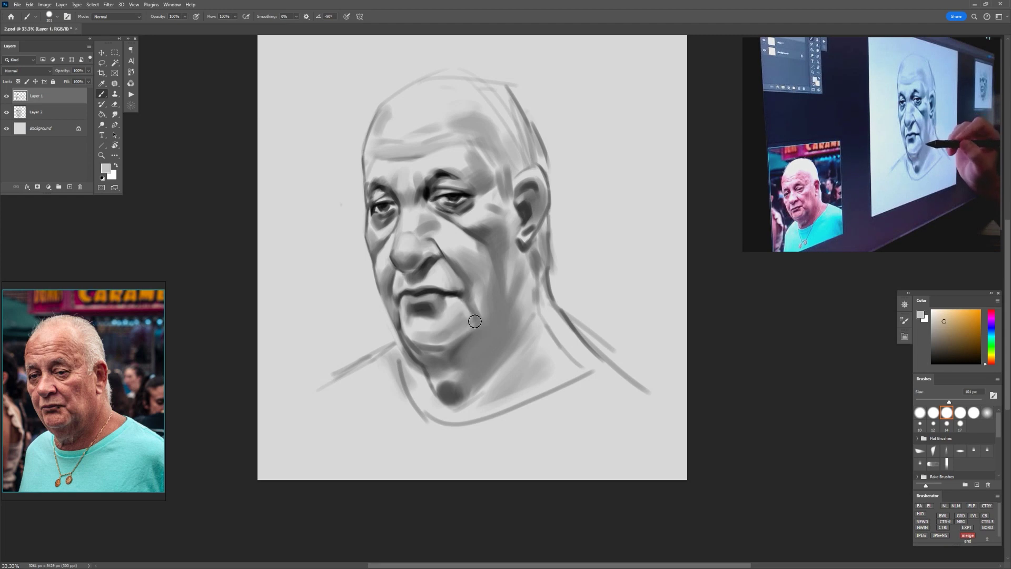
pyautogui.press('[')
pyautogui.press('[')
pyautogui.press('[')
pyautogui.keyDown('alt'); pyautogui.click(470, 307); pyautogui.keyUp('alt')
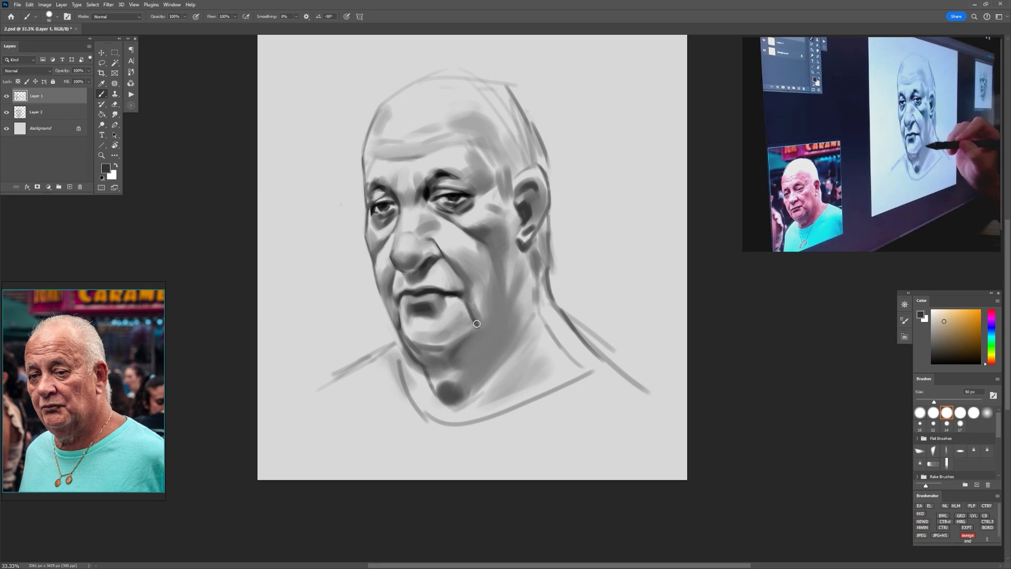
pyautogui.keyDown('alt'); pyautogui.click(469, 309); pyautogui.keyUp('alt')
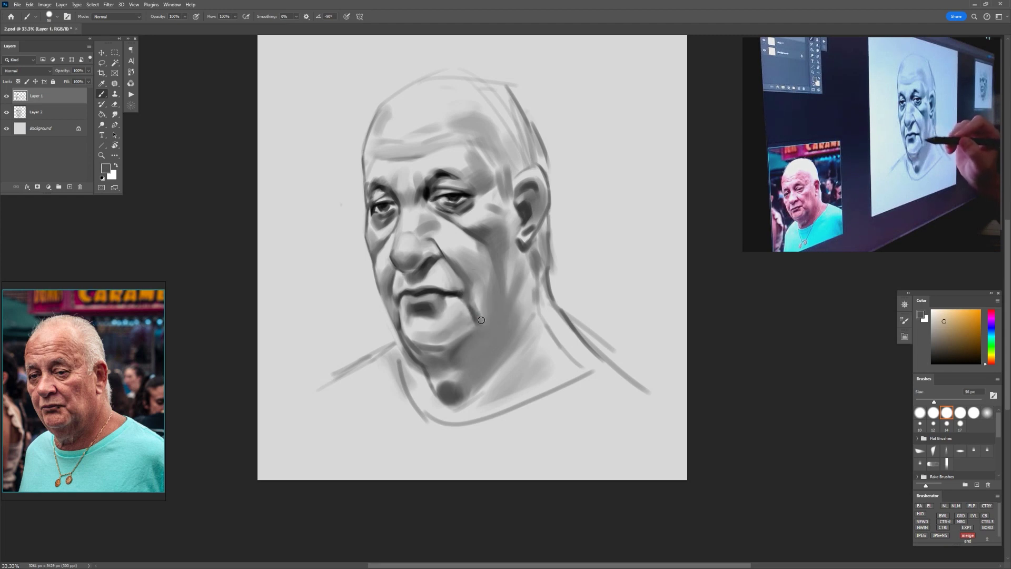
pyautogui.keyDown('alt'); pyautogui.click(474, 310); pyautogui.keyUp('alt')
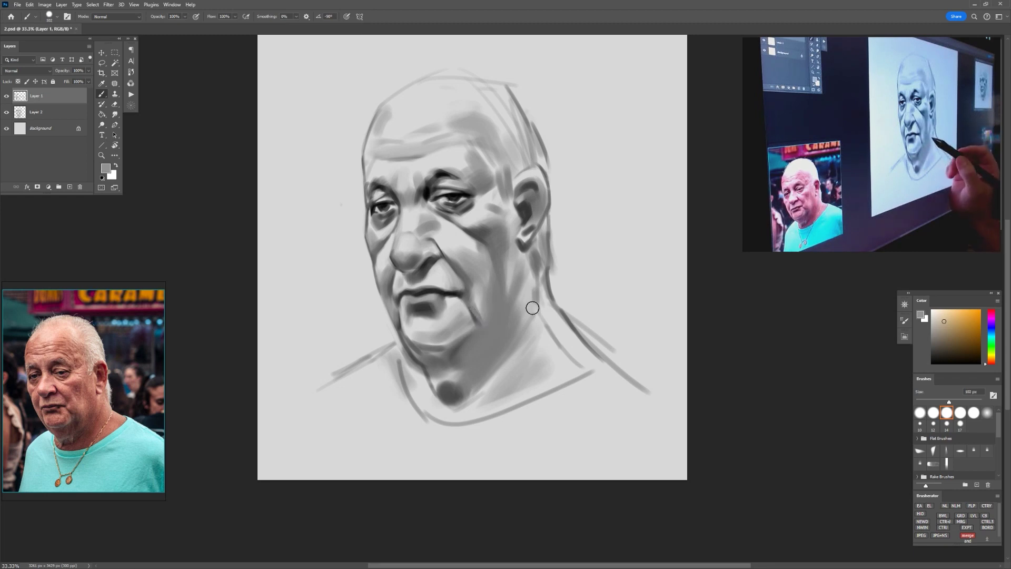
# Step: Darken and blend the lower end of the near mouth-corner crease into the jowl, using sampled dark and mid greys on a rotated canvas
pyautogui.press('r')
pyautogui.moveTo(534, 300); pyautogui.dragTo(513, 310)
pyautogui.press('b')
pyautogui.keyDown('alt'); pyautogui.click(497, 274); pyautogui.keyUp('alt')
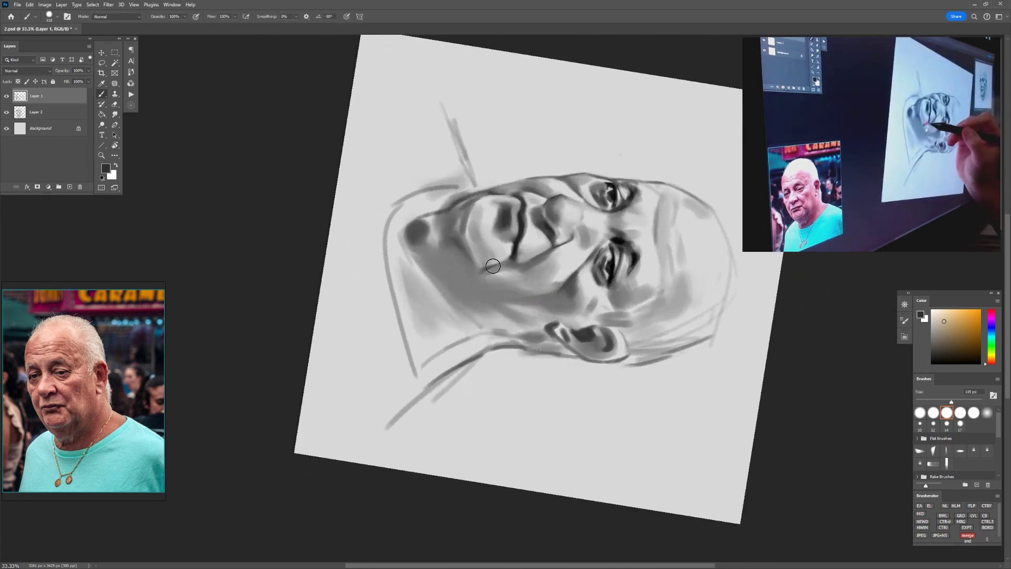
pyautogui.keyDown('alt'); pyautogui.click(485, 272); pyautogui.keyUp('alt')
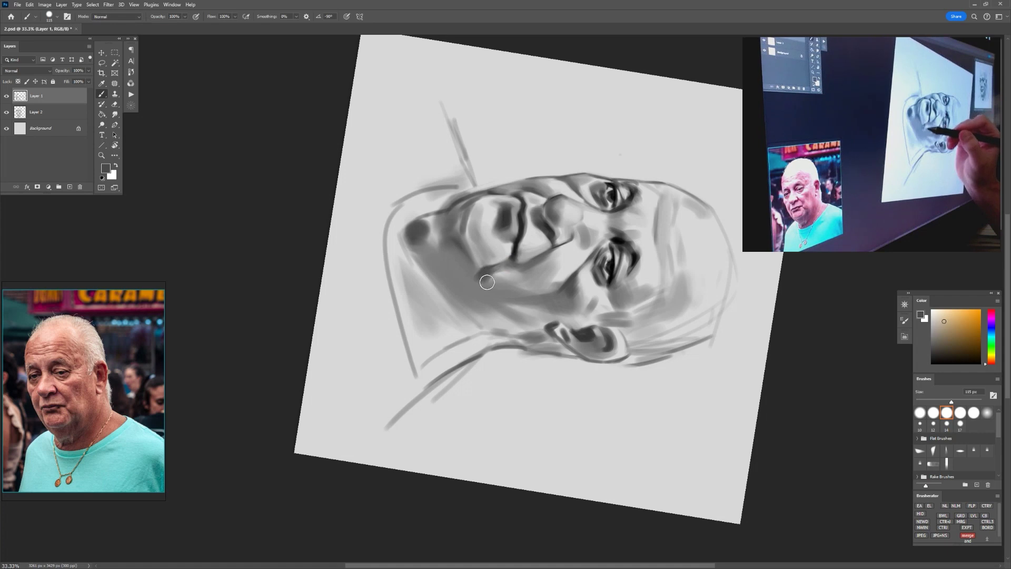
pyautogui.keyDown('alt'); pyautogui.click(486, 284); pyautogui.keyUp('alt')
pyautogui.press('Escape')
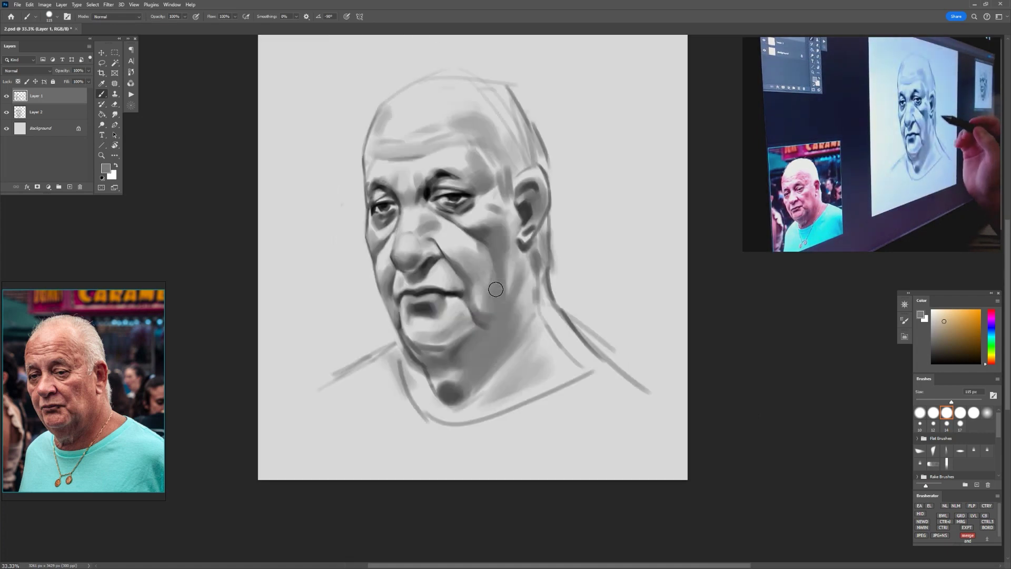
# Step: Refine the bridge and far side of the nose with a reduced brush, using sampled light and dark greys
pyautogui.moveTo(431, 227); pyautogui.dragTo(426, 228)
pyautogui.keyDown('alt'); pyautogui.rightClick(431, 227); pyautogui.keyUp('alt')
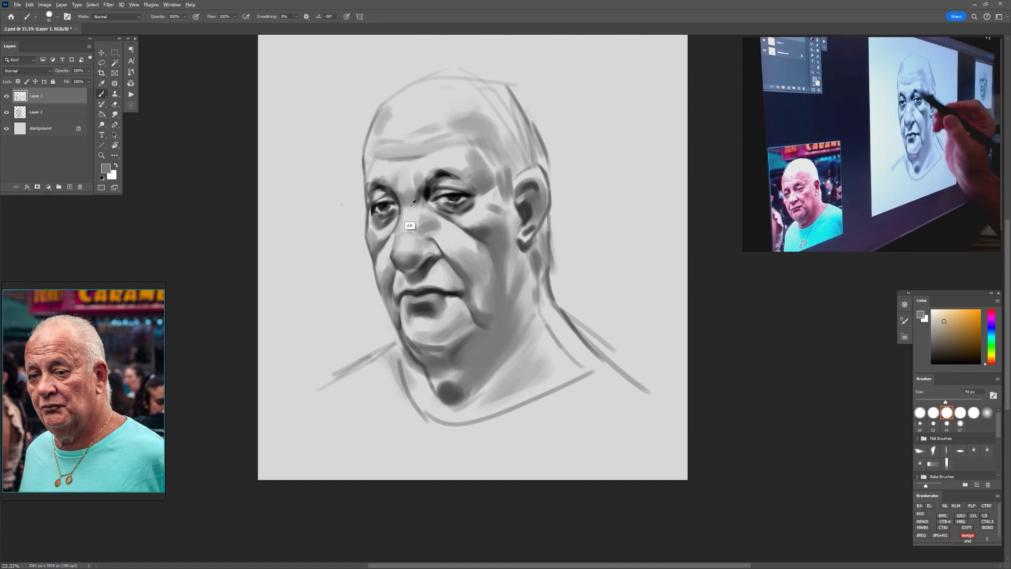
pyautogui.moveTo(404, 215); pyautogui.dragTo(399, 221)
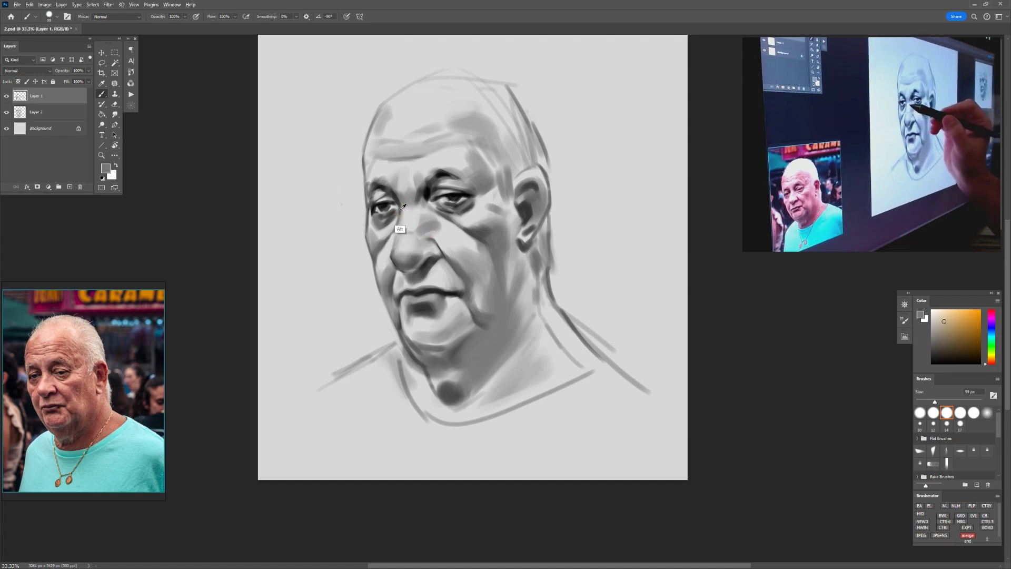
pyautogui.keyDown('alt'); pyautogui.click(402, 241); pyautogui.keyUp('alt')
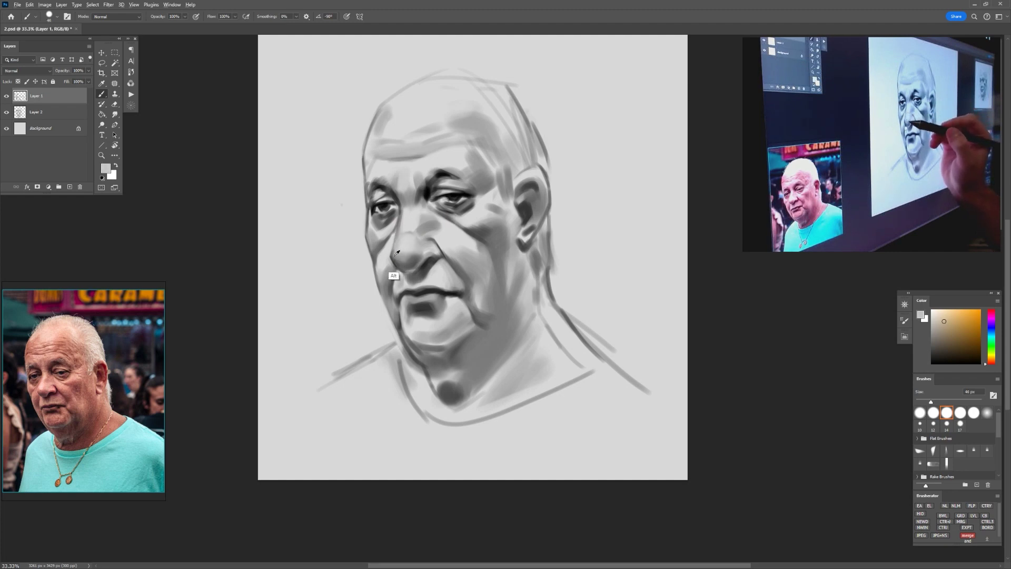
pyautogui.moveTo(397, 238); pyautogui.dragTo(396, 236)
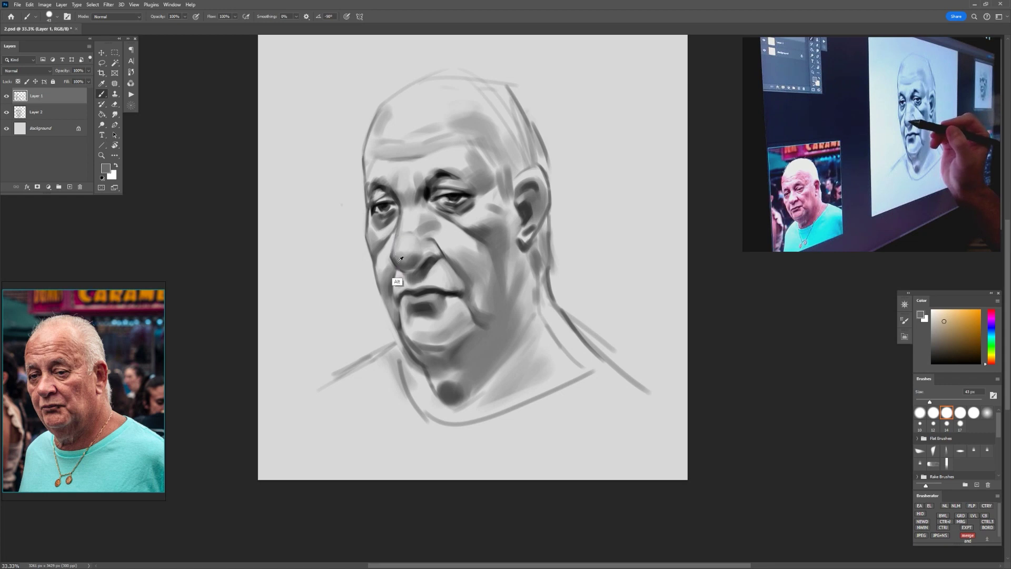
pyautogui.keyDown('alt'); pyautogui.click(396, 256); pyautogui.keyUp('alt')
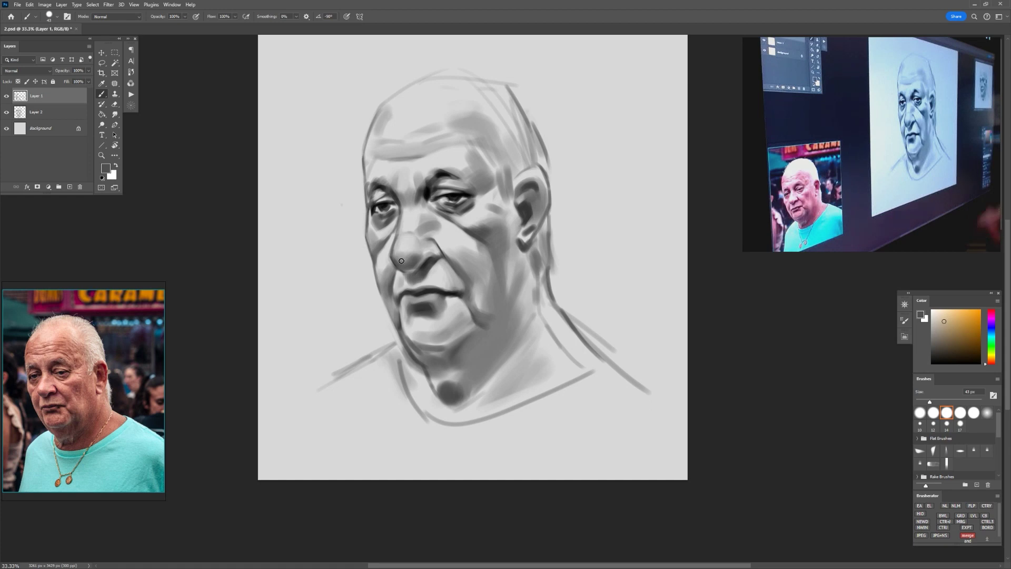
# Step: Model the near jowl and lower cheek beside the mouth with an enlarged brush and sampled mid greys
pyautogui.moveTo(506, 342)
pyautogui.mouseDown()
pyautogui.moveTo(493, 259)
pyautogui.moveTo(479, 263)
pyautogui.moveTo(470, 248)
pyautogui.moveTo(467, 266)
pyautogui.moveTo(481, 283)
pyautogui.mouseUp()
pyautogui.keyDown('alt'); pyautogui.click(464, 254); pyautogui.keyUp('alt')
pyautogui.keyDown('alt'); pyautogui.click(467, 254); pyautogui.keyUp('alt')
pyautogui.moveTo(487, 246); pyautogui.dragTo(471, 280)
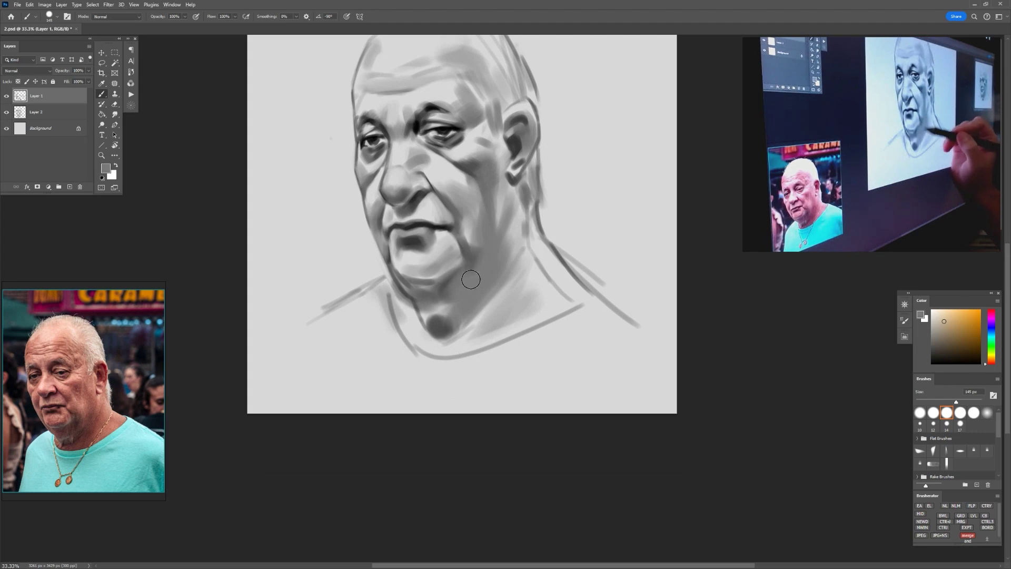
pyautogui.moveTo(491, 246); pyautogui.dragTo(485, 252)
pyautogui.keyDown('alt'); pyautogui.click(473, 216); pyautogui.keyUp('alt')
pyautogui.moveTo(475, 215)
pyautogui.mouseDown()
pyautogui.moveTo(478, 253)
pyautogui.moveTo(483, 223)
pyautogui.mouseUp()
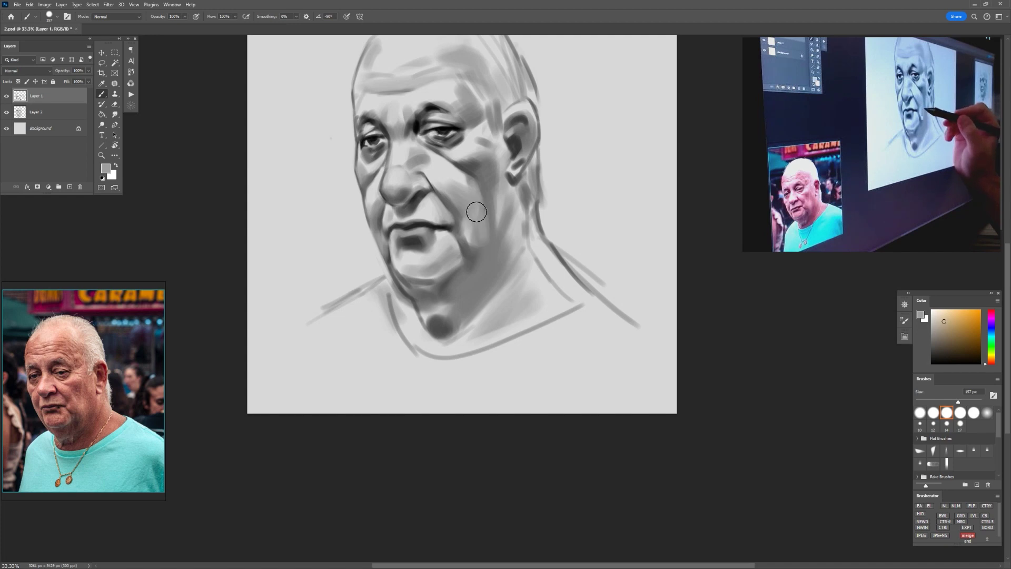
pyautogui.press('alt')
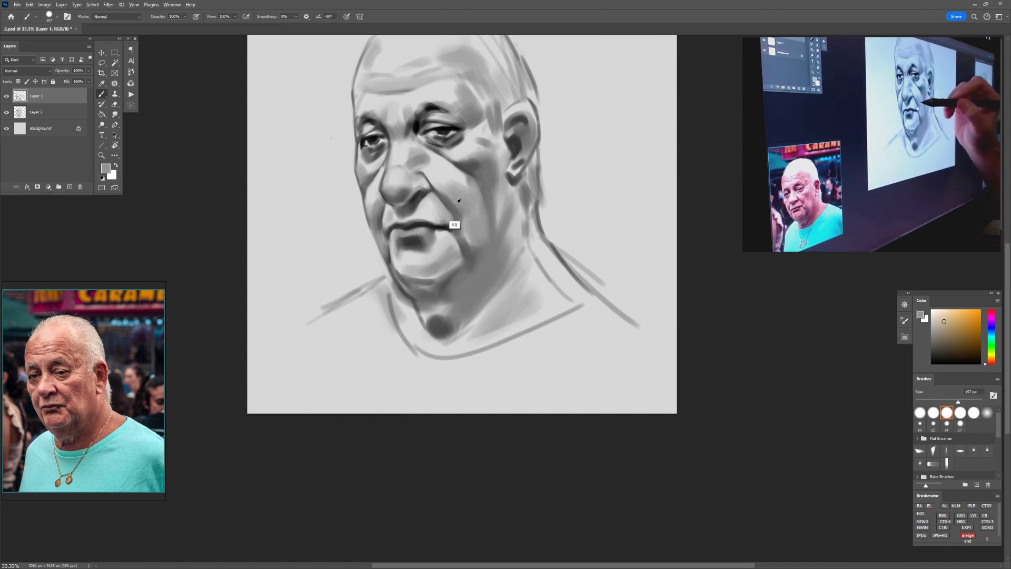
pyautogui.moveTo(446, 193); pyautogui.dragTo(470, 217)
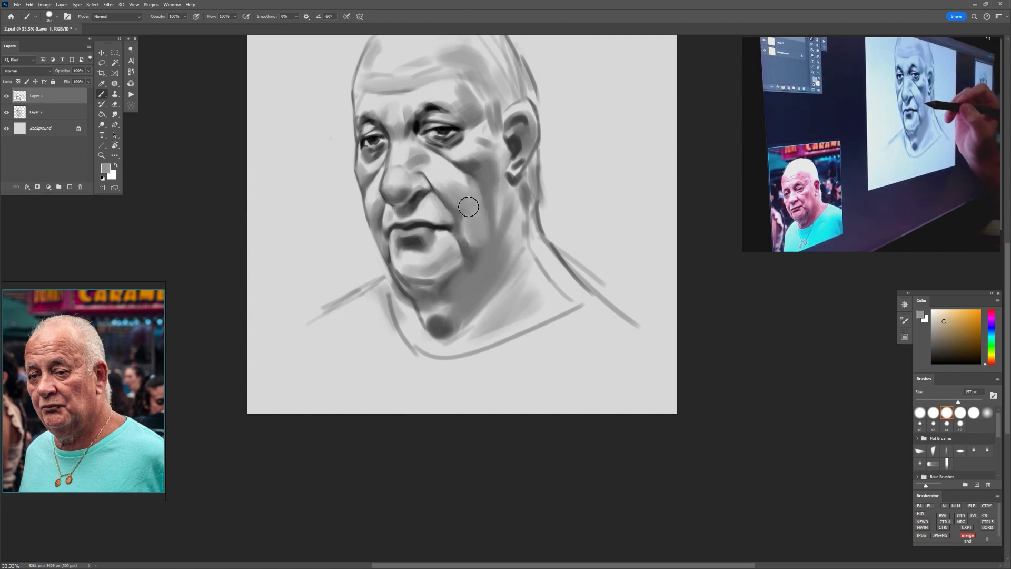
# Step: Smooth the near cheek down into the jowl on a rotated canvas with a large brush and sampled greys
pyautogui.press('r')
pyautogui.moveTo(604, 270)
pyautogui.mouseDown()
pyautogui.moveTo(607, 191)
pyautogui.moveTo(421, 228)
pyautogui.mouseUp()
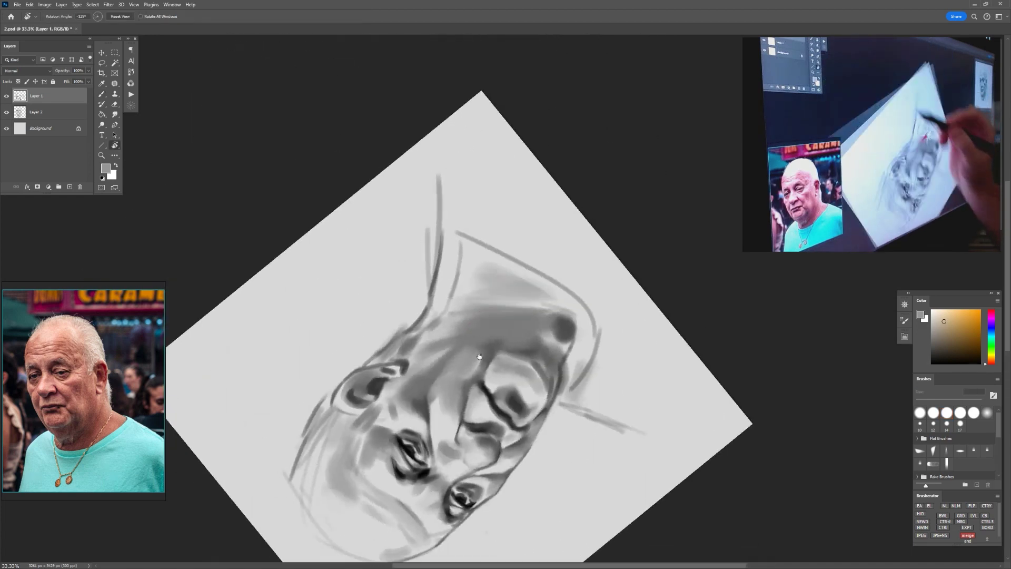
pyautogui.press('space')
pyautogui.moveTo(481, 355); pyautogui.dragTo(472, 258)
pyautogui.press('b')
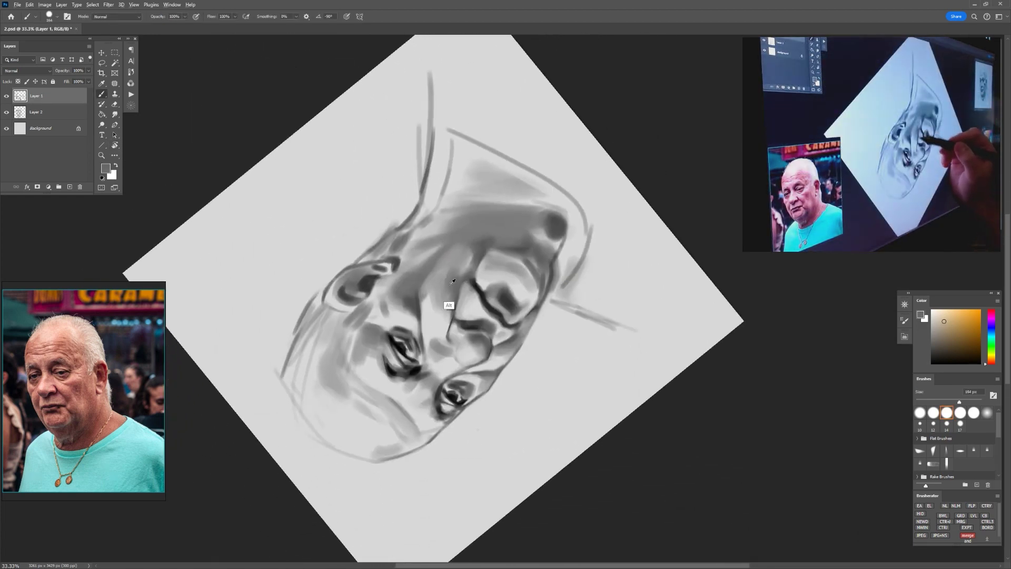
pyautogui.keyDown('alt'); pyautogui.click(445, 276); pyautogui.keyUp('alt')
pyautogui.moveTo(433, 291); pyautogui.dragTo(452, 284)
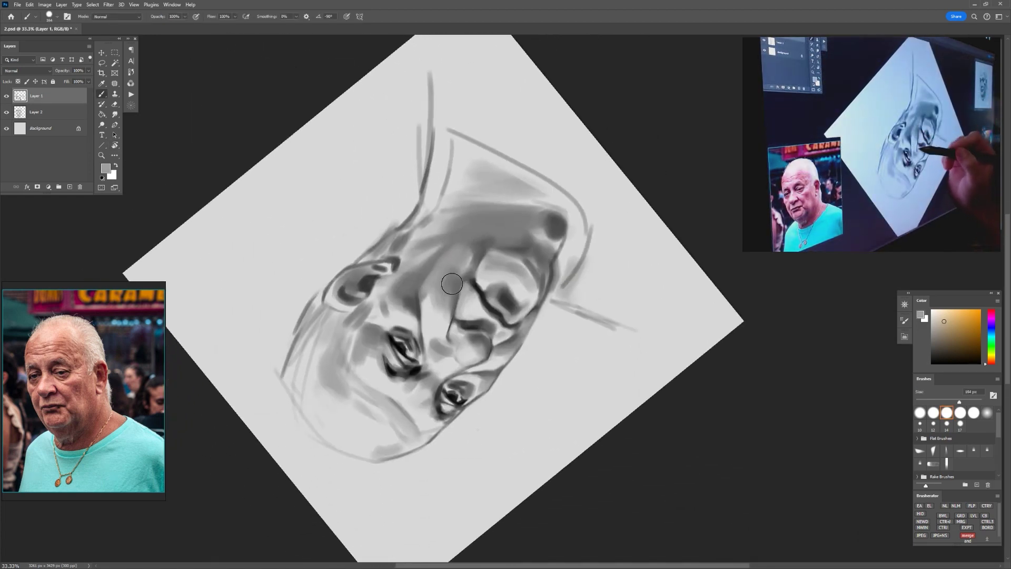
pyautogui.keyDown('alt'); pyautogui.click(457, 237); pyautogui.keyUp('alt')
pyautogui.press('Escape')
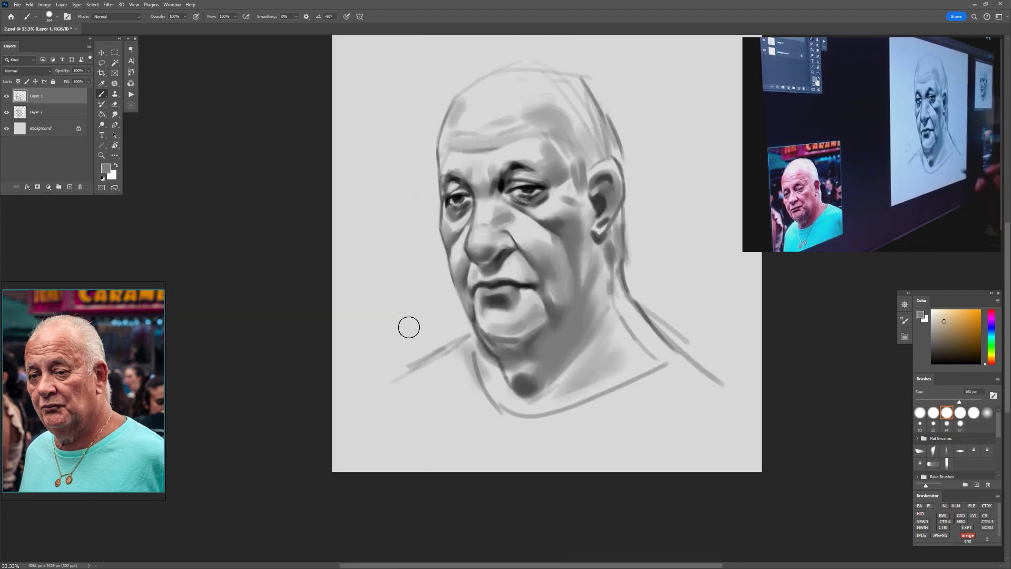
# Step: Refine the shading around the near mouth corner with progressively smaller brushes and sampled light and dark greys
pyautogui.moveTo(574, 293); pyautogui.dragTo(568, 293)
pyautogui.keyDown('alt'); pyautogui.click(551, 289); pyautogui.keyUp('alt')
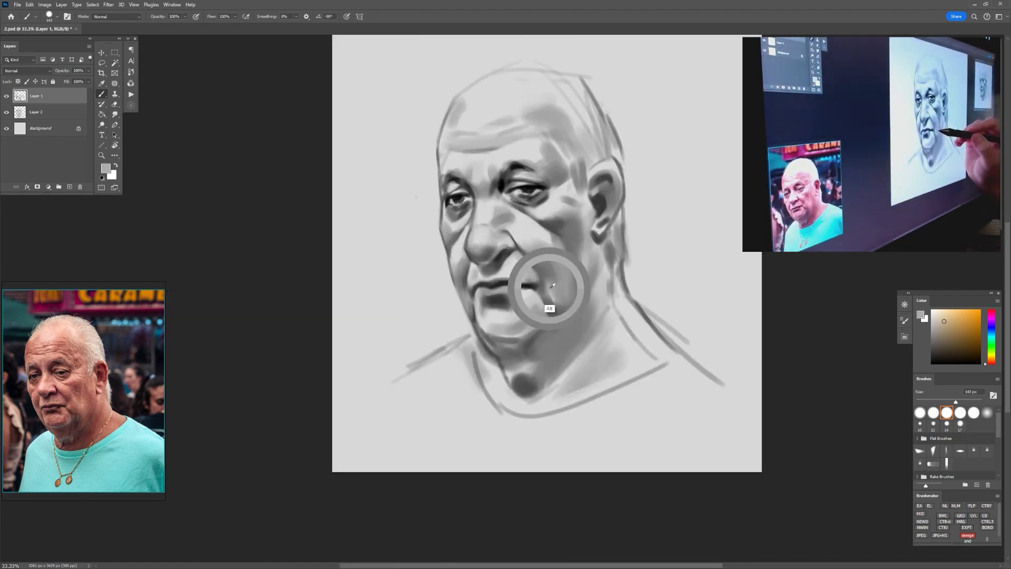
pyautogui.press('[')
pyautogui.press('[')
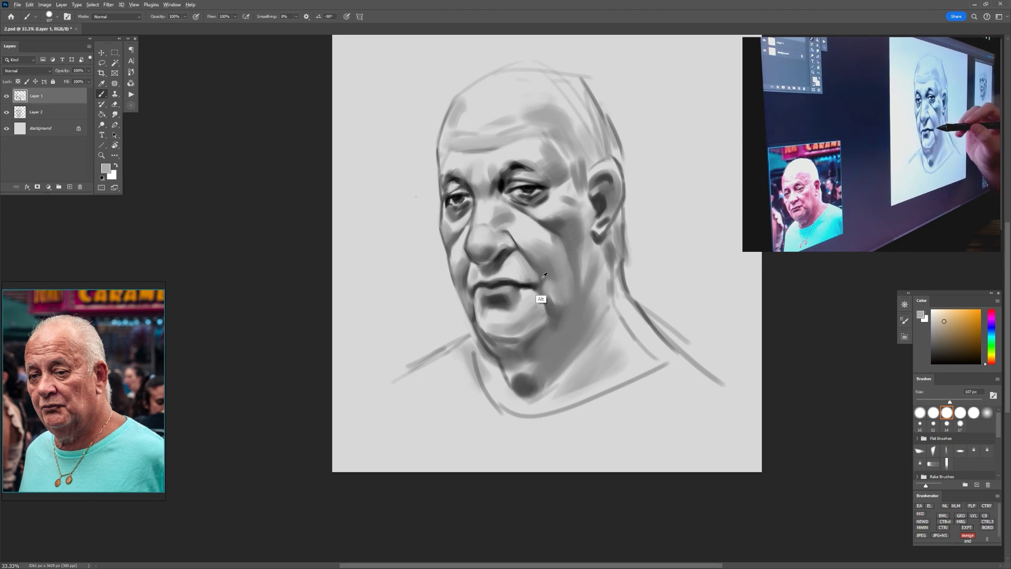
pyautogui.keyDown('alt'); pyautogui.click(540, 290); pyautogui.keyUp('alt')
pyautogui.keyDown('alt'); pyautogui.click(536, 294); pyautogui.keyUp('alt')
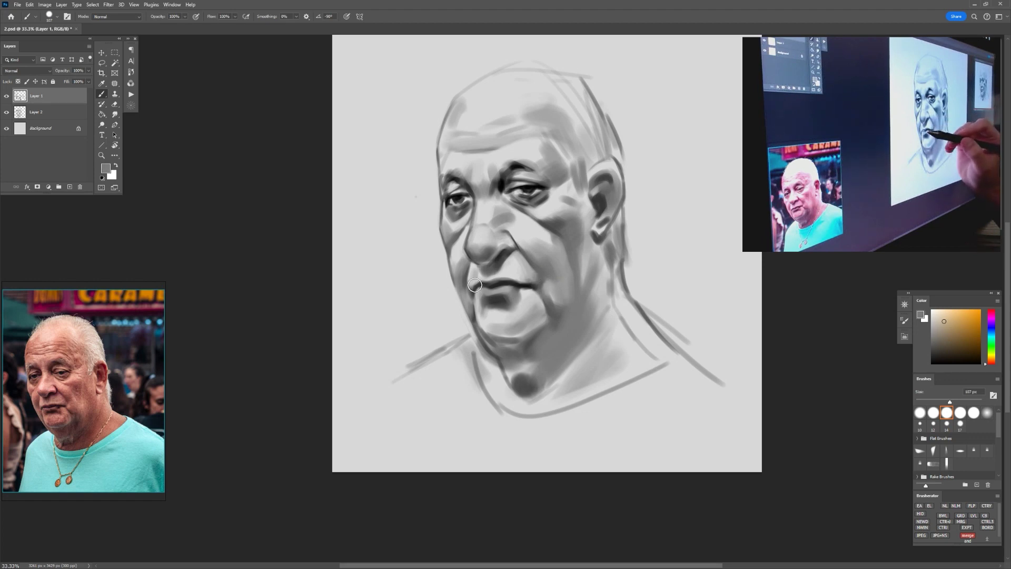
# Step: Shade the far mouth corner and the far edge of the jaw with a reduced brush and sampled greys
pyautogui.keyDown('alt'); pyautogui.click(474, 284); pyautogui.keyUp('alt')
pyautogui.keyDown('alt'); pyautogui.click(469, 315); pyautogui.keyUp('alt')
pyautogui.press('[')
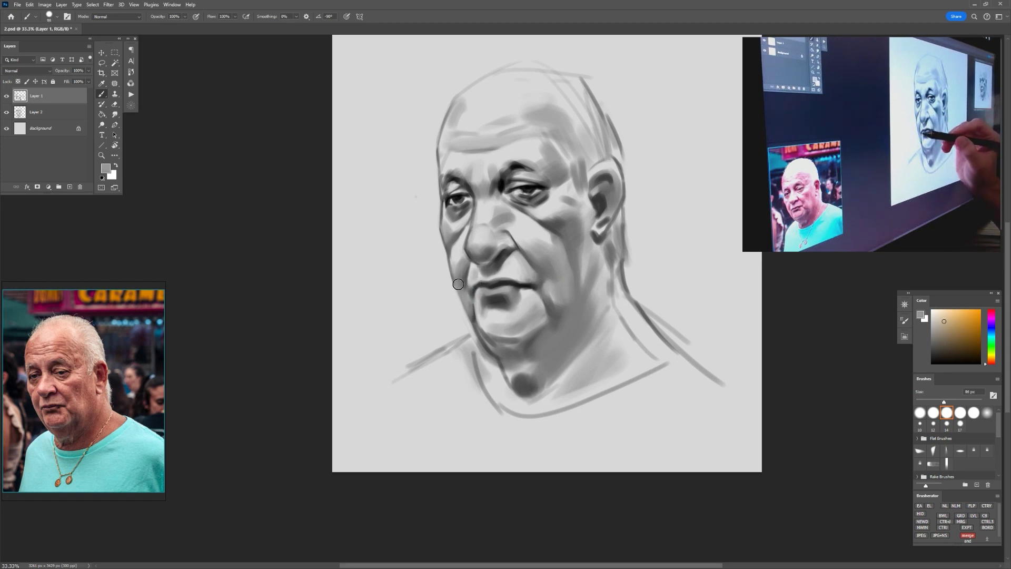
pyautogui.keyDown('alt'); pyautogui.click(461, 282); pyautogui.keyUp('alt')
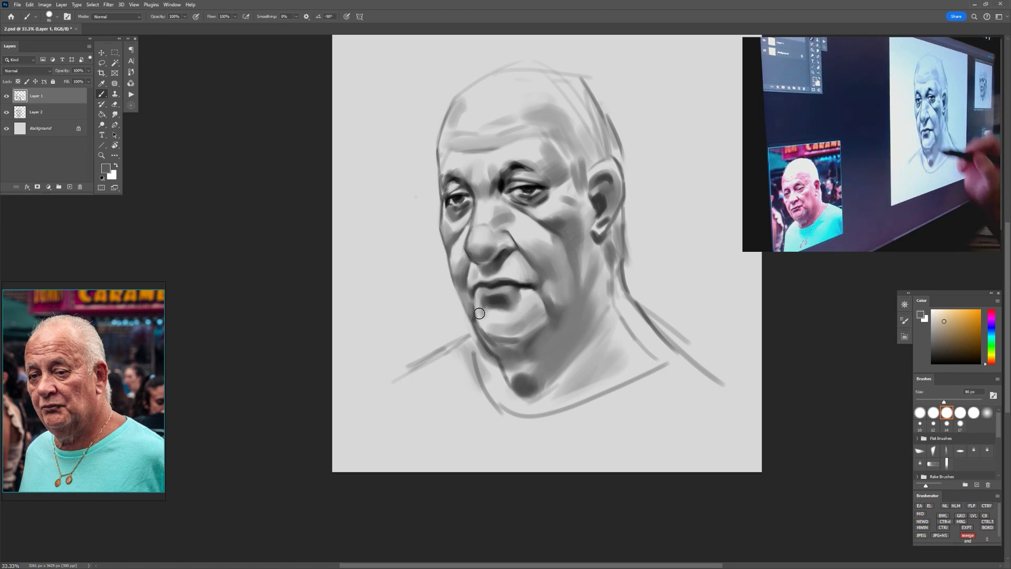
# Step: Undo the hard fold stroke beside the near nostril and blend the fold into the cheek with an enlarged brush and sampled greys
pyautogui.press('[')
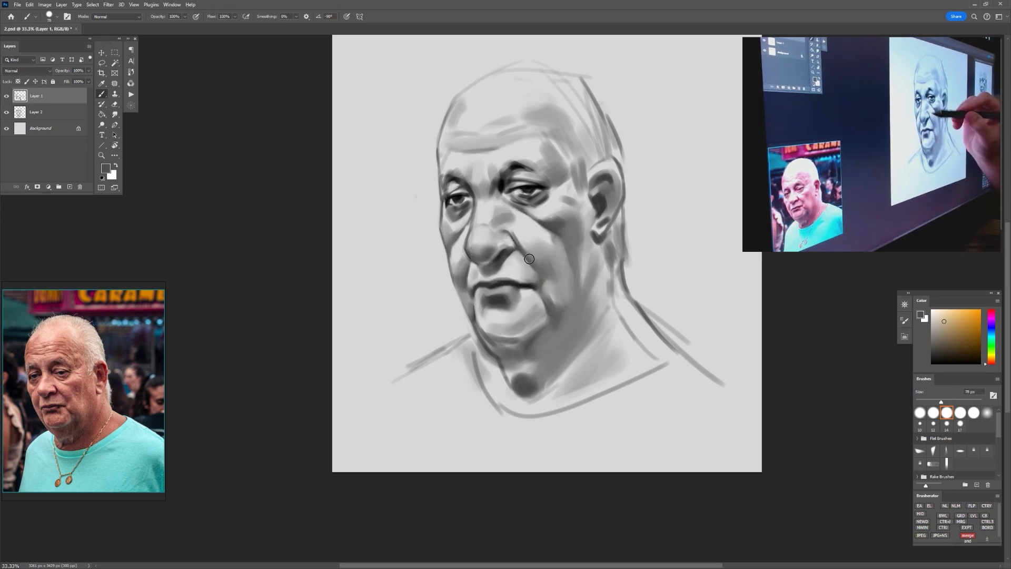
pyautogui.hotkey('ctrl', 'z')
pyautogui.moveTo(525, 248); pyautogui.dragTo(531, 251)
pyautogui.keyDown('alt'); pyautogui.click(516, 229); pyautogui.keyUp('alt')
pyautogui.keyDown('alt'); pyautogui.click(524, 243); pyautogui.keyUp('alt')
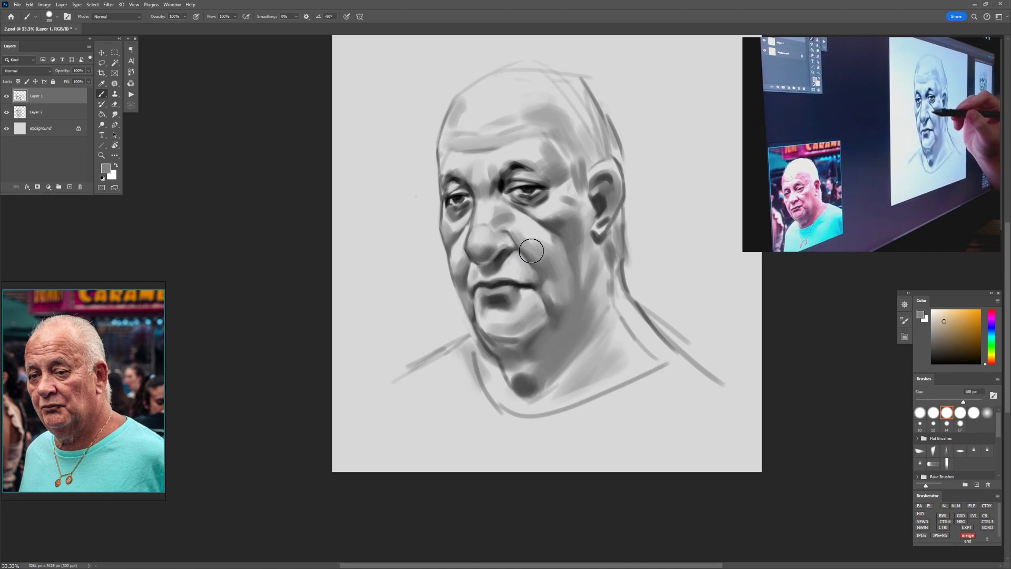
pyautogui.keyDown('alt'); pyautogui.click(528, 232); pyautogui.keyUp('alt')
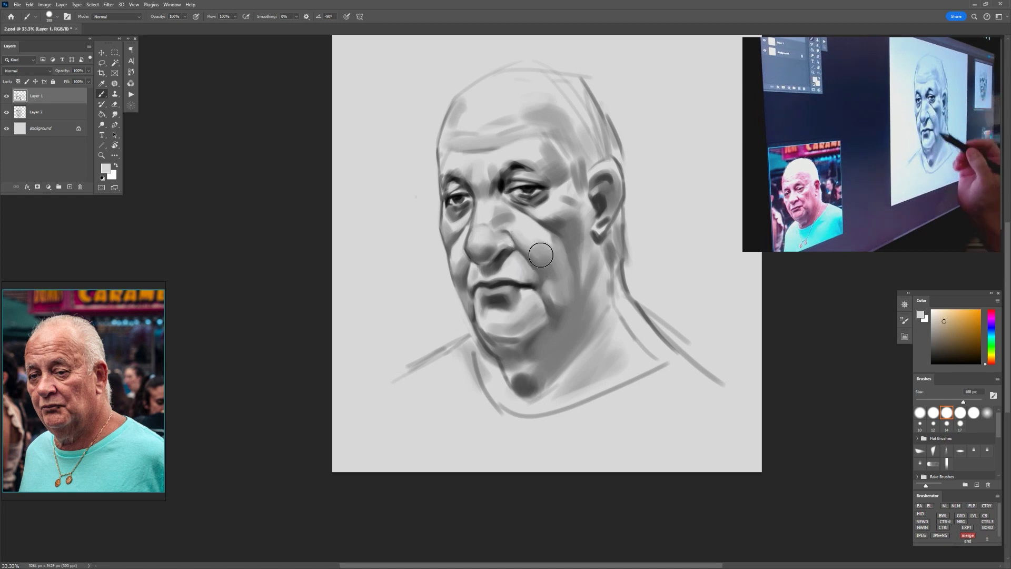
# Step: Sharpen the near nostril and the shadow around the nose wing on a rotated canvas, alternating sampled dark and light greys
pyautogui.press('r')
pyautogui.moveTo(686, 293)
pyautogui.mouseDown()
pyautogui.moveTo(616, 316)
pyautogui.moveTo(548, 296)
pyautogui.moveTo(627, 198)
pyautogui.moveTo(553, 166)
pyautogui.mouseUp()
pyautogui.press('b')
pyautogui.moveTo(495, 275)
pyautogui.mouseDown()
pyautogui.moveTo(486, 271)
pyautogui.moveTo(477, 287)
pyautogui.moveTo(482, 256)
pyautogui.moveTo(482, 281)
pyautogui.mouseUp()
pyautogui.keyDown('alt'); pyautogui.click(486, 270); pyautogui.keyUp('alt')
pyautogui.keyDown('alt'); pyautogui.click(480, 282); pyautogui.keyUp('alt')
pyautogui.keyDown('alt'); pyautogui.click(481, 277); pyautogui.keyUp('alt')
pyautogui.keyDown('alt'); pyautogui.click(483, 258); pyautogui.keyUp('alt')
pyautogui.keyDown('alt'); pyautogui.click(484, 275); pyautogui.keyUp('alt')
pyautogui.keyDown('alt'); pyautogui.click(488, 273); pyautogui.keyUp('alt')
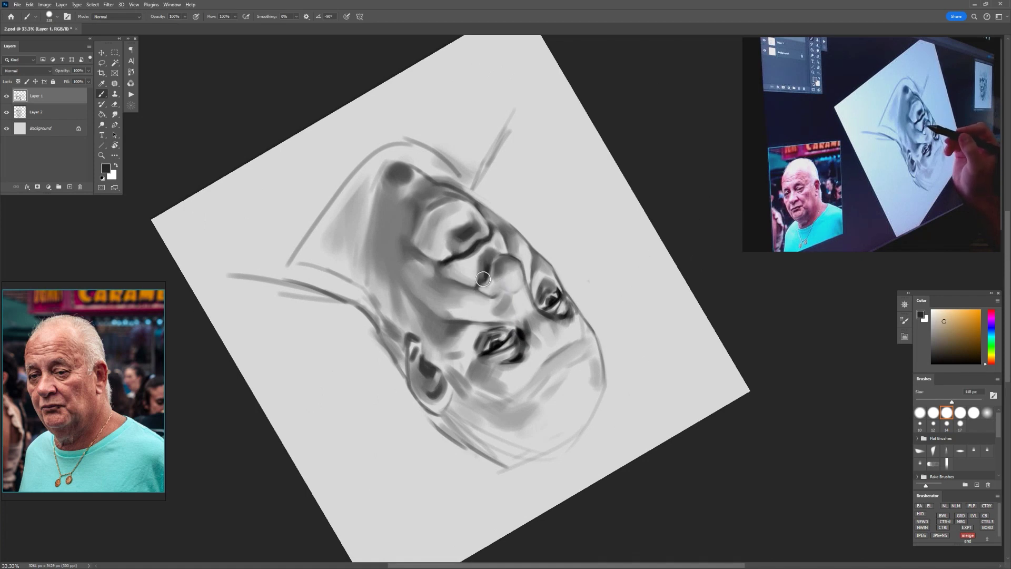
pyautogui.keyDown('alt'); pyautogui.click(490, 253); pyautogui.keyUp('alt')
pyautogui.press('Escape')
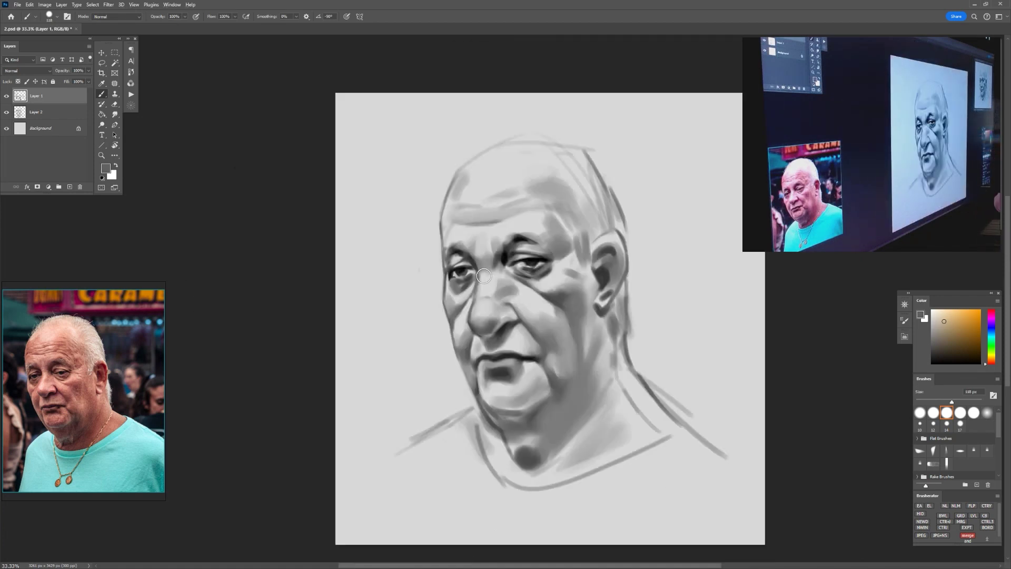
# Step: Shade below the lower lip and refine the far edge of the chin, shrinking the brush and sampling lighter greys
pyautogui.moveTo(664, 497)
pyautogui.mouseDown()
pyautogui.moveTo(658, 483)
pyautogui.moveTo(683, 476)
pyautogui.moveTo(665, 436)
pyautogui.mouseUp()
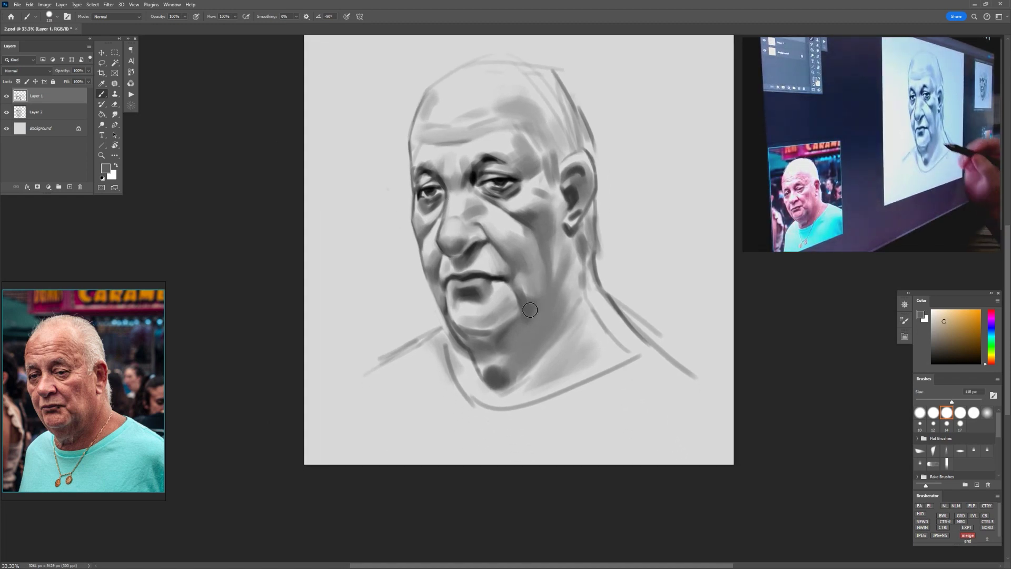
pyautogui.moveTo(530, 311); pyautogui.dragTo(468, 294)
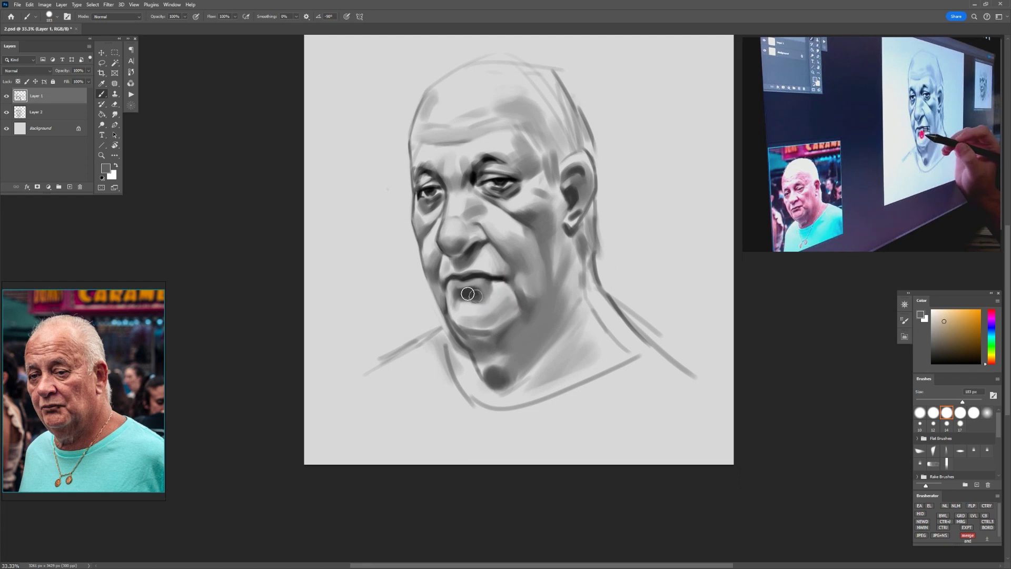
pyautogui.keyDown('alt'); pyautogui.click(441, 298); pyautogui.keyUp('alt')
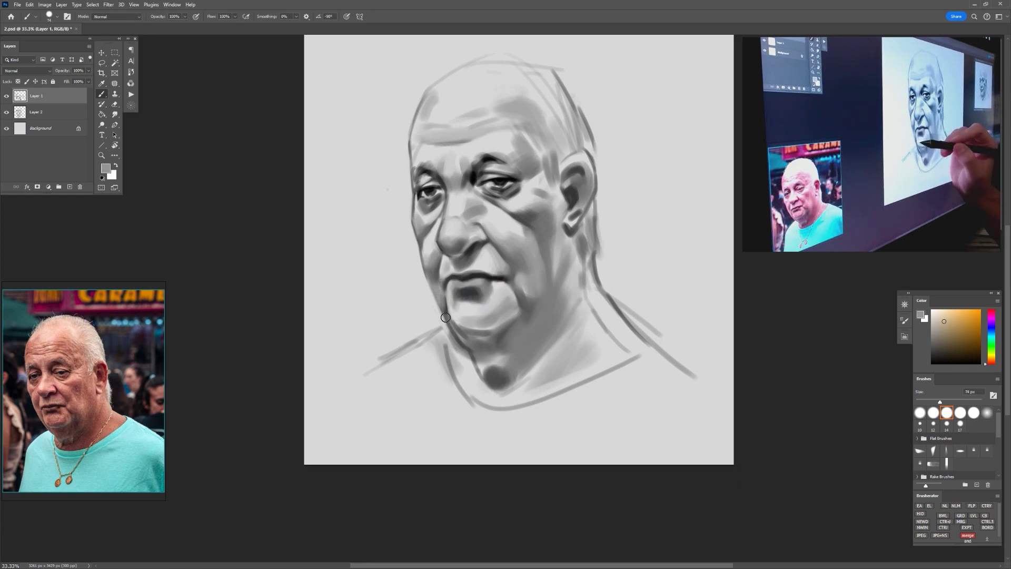
pyautogui.keyDown('alt'); pyautogui.click(449, 293); pyautogui.keyUp('alt')
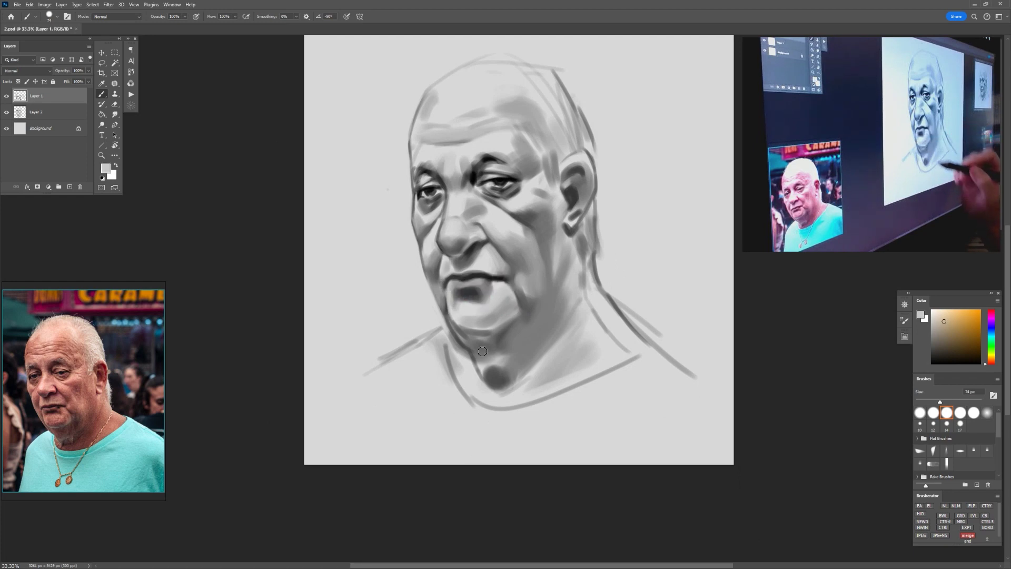
# Step: Define the underside of the nose and the upper lip below it with a small brush and sampled dark and light greys
pyautogui.keyDown('alt'); pyautogui.click(469, 252); pyautogui.keyUp('alt')
pyautogui.keyDown('alt'); pyautogui.moveTo(463, 265); pyautogui.dragTo(456, 259); pyautogui.keyUp('alt')
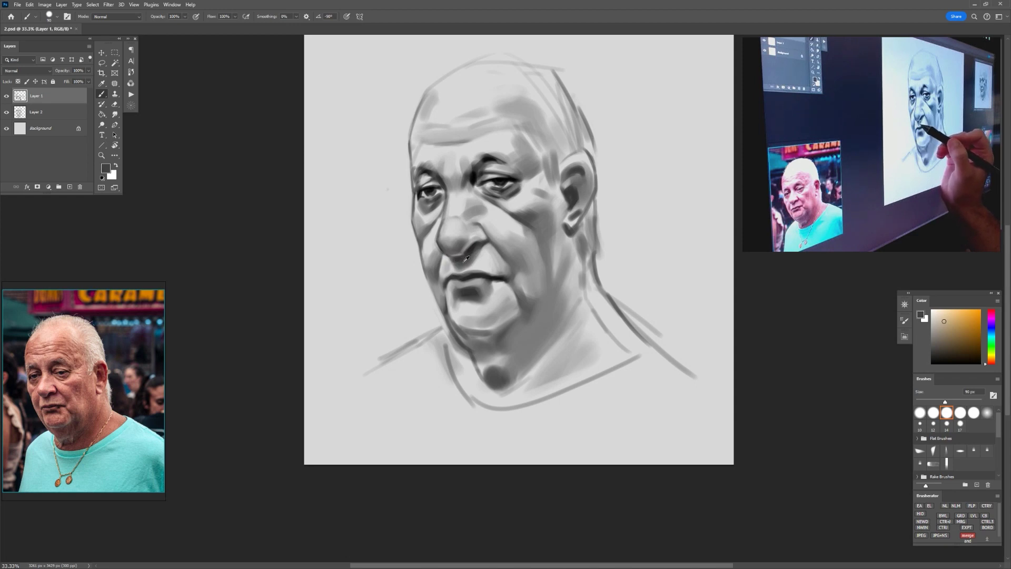
pyautogui.keyDown('alt'); pyautogui.click(459, 262); pyautogui.keyUp('alt')
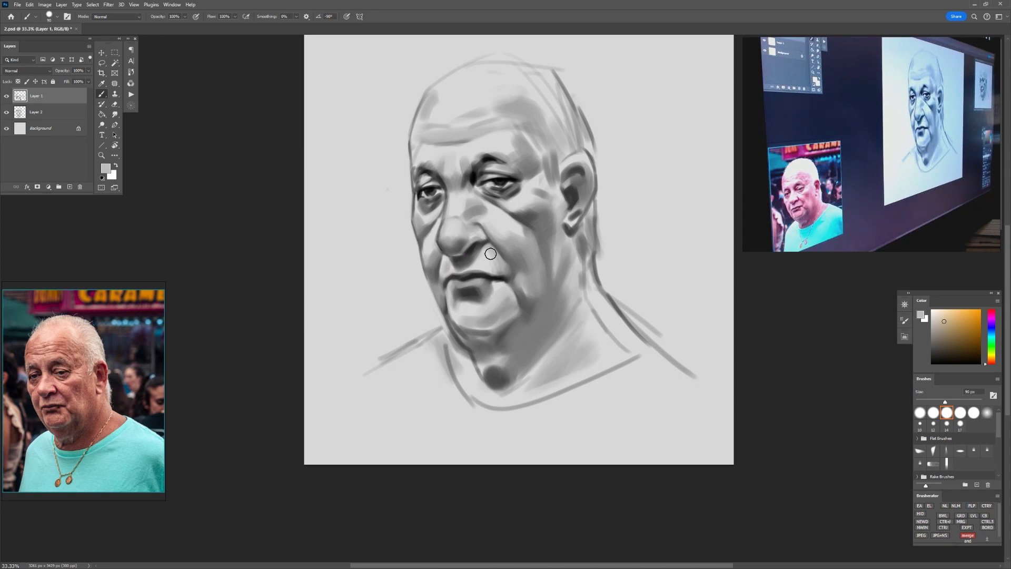
pyautogui.hotkey('ctrl', '+')
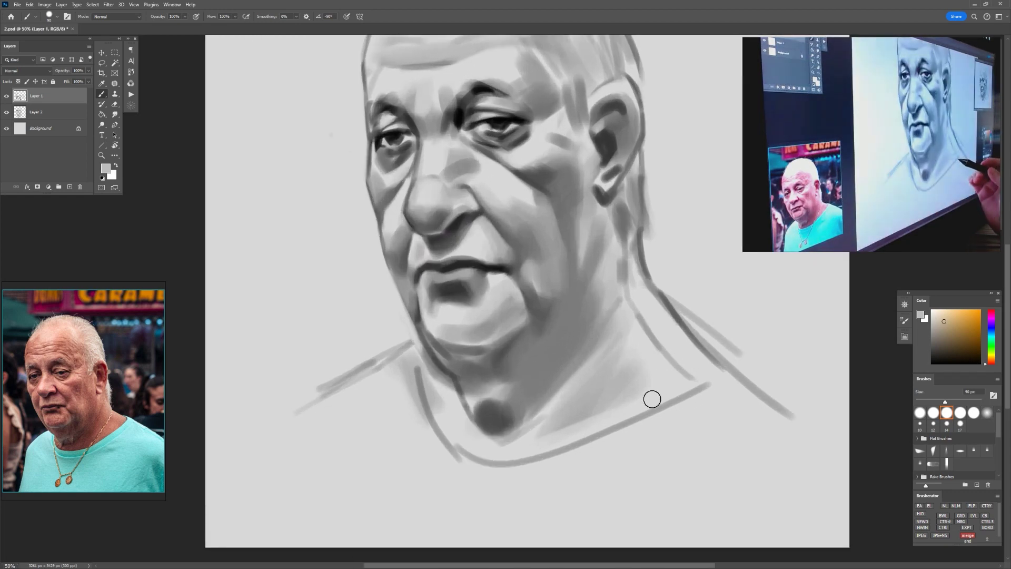
pyautogui.hotkey('ctrl', '-')
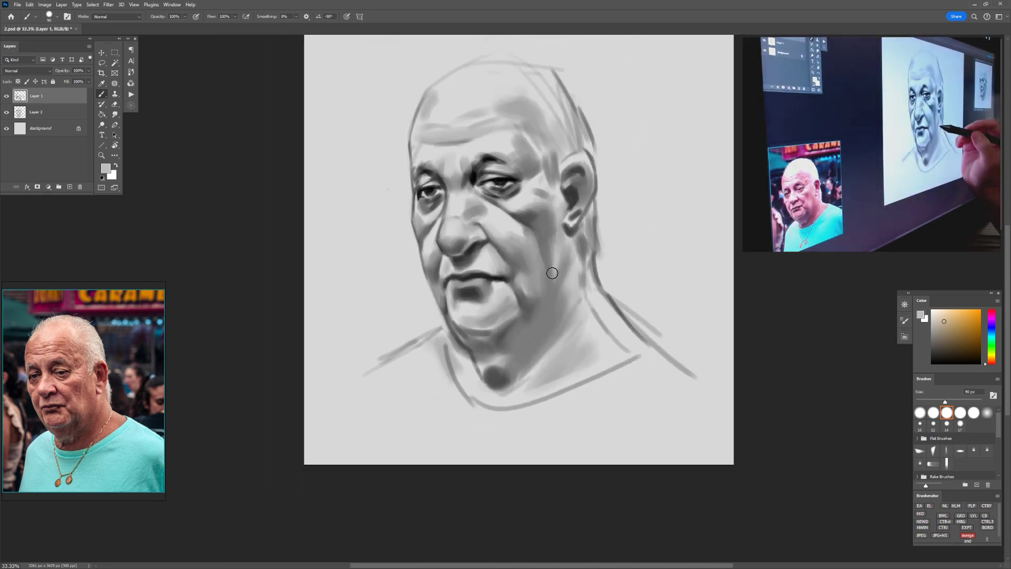
# Step: Blend the near cheek and jaw down towards the neck with an enlarged brush and sampled mid greys
pyautogui.moveTo(550, 283); pyautogui.dragTo(553, 253)
pyautogui.keyDown('alt'); pyautogui.click(538, 283); pyautogui.keyUp('alt')
pyautogui.keyDown('alt'); pyautogui.click(549, 248); pyautogui.keyUp('alt')
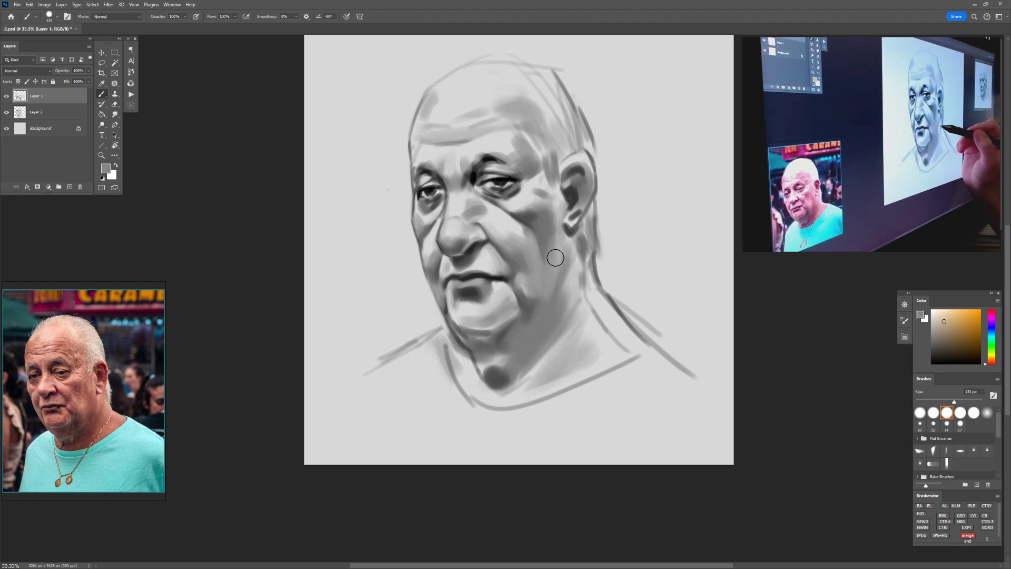
pyautogui.keyDown('alt'); pyautogui.click(553, 245); pyautogui.keyUp('alt')
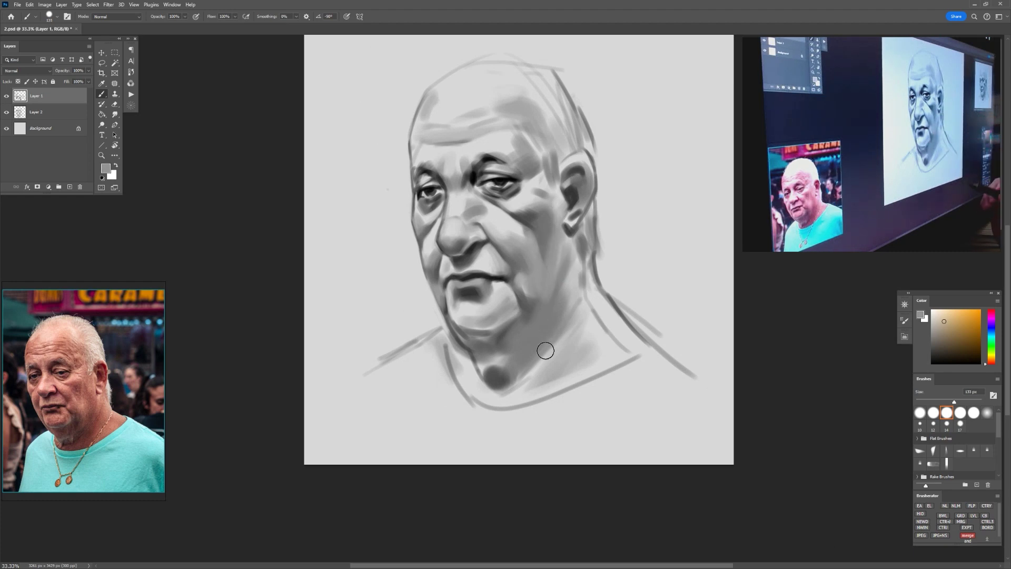
pyautogui.keyDown('alt'); pyautogui.click(527, 308); pyautogui.keyUp('alt')
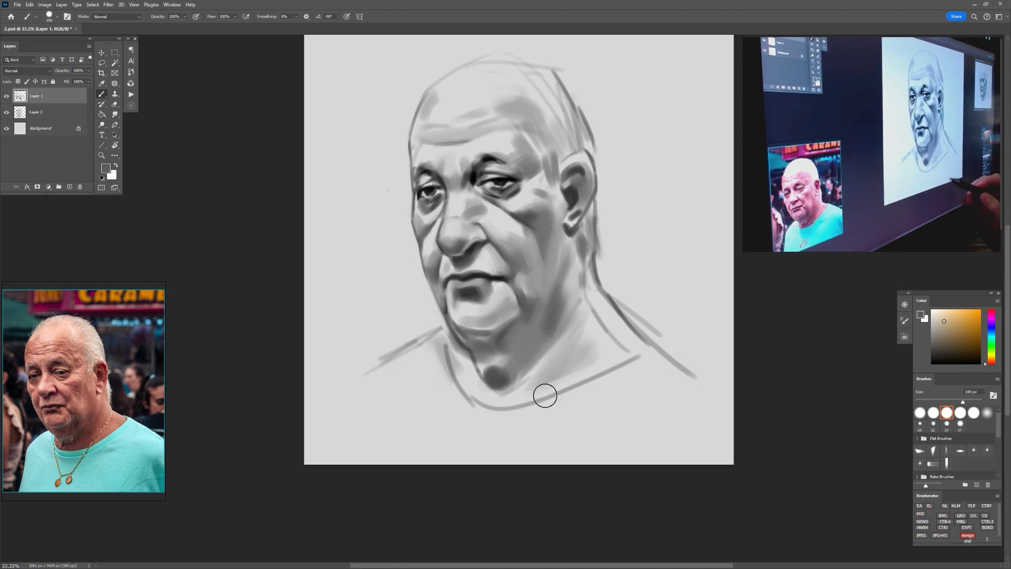
# Step: Refine the tones around the mouth and chin, darkening the line between the lips with a smaller brush
pyautogui.moveTo(457, 314)
pyautogui.mouseDown()
pyautogui.moveTo(448, 314)
pyautogui.moveTo(482, 279)
pyautogui.moveTo(466, 257)
pyautogui.mouseUp()
pyautogui.keyDown('alt'); pyautogui.click(468, 298); pyautogui.keyUp('alt')
pyautogui.keyDown('alt'); pyautogui.click(478, 306); pyautogui.keyUp('alt')
pyautogui.hotkey('ctrl', '+')
pyautogui.keyDown('alt'); pyautogui.click(474, 252); pyautogui.keyUp('alt')
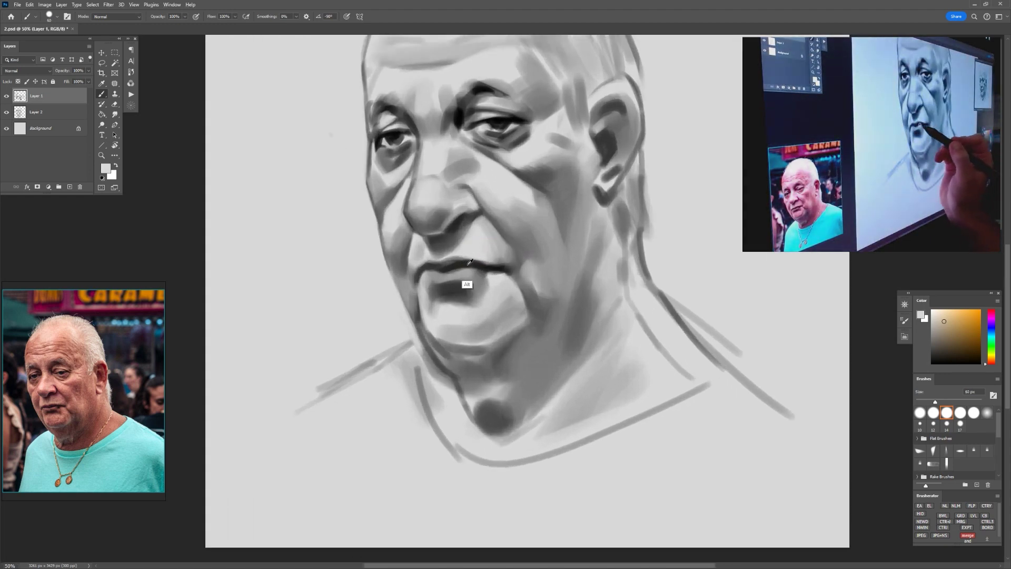
pyautogui.keyDown('alt'); pyautogui.click(469, 263); pyautogui.keyUp('alt')
pyautogui.moveTo(466, 269); pyautogui.dragTo(437, 274)
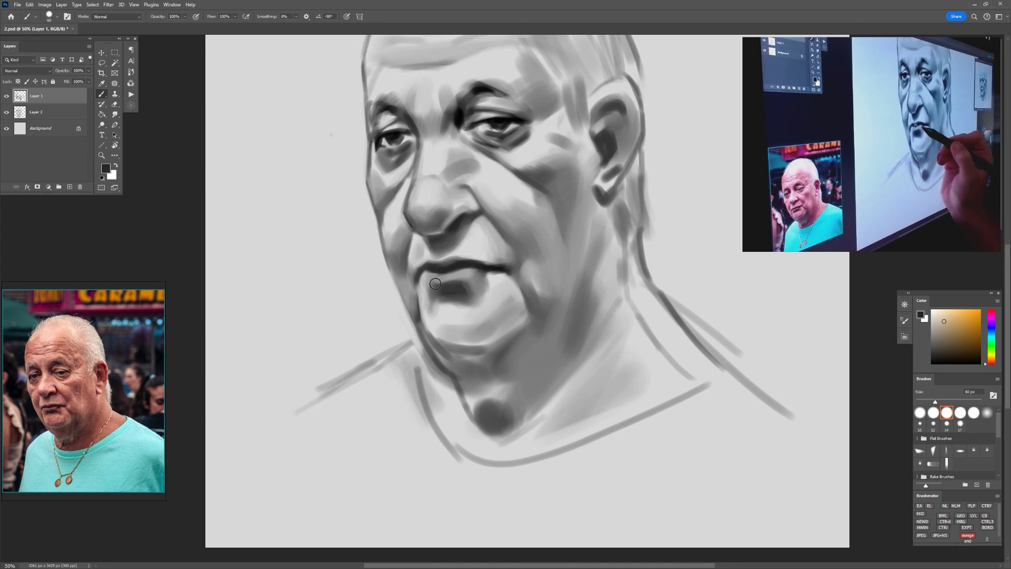
# Step: Shade the far cheek and jaw edge beside the mouth corner with a slightly larger brush and sampled greys
pyautogui.moveTo(412, 283)
pyautogui.mouseDown()
pyautogui.moveTo(441, 265)
pyautogui.moveTo(398, 265)
pyautogui.mouseUp()
pyautogui.keyDown('alt'); pyautogui.click(403, 283); pyautogui.keyUp('alt')
pyautogui.press(']')
pyautogui.keyDown('alt'); pyautogui.click(417, 280); pyautogui.keyUp('alt')
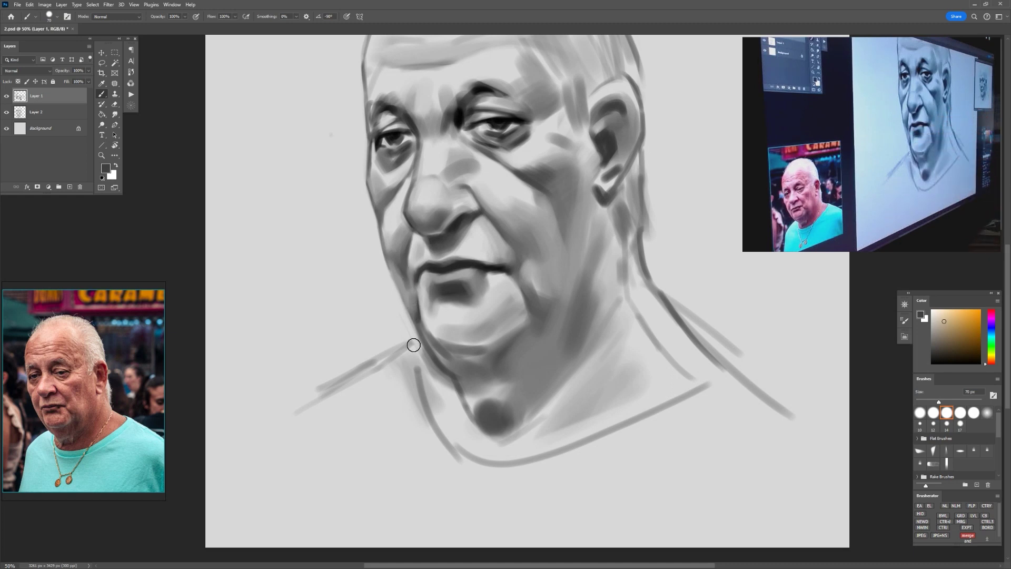
# Step: Model the near jowl beside the chin with broad strokes of sampled greys running down into the neck
pyautogui.moveTo(556, 288)
pyautogui.mouseDown()
pyautogui.moveTo(574, 303)
pyautogui.moveTo(537, 282)
pyautogui.moveTo(531, 289)
pyautogui.moveTo(535, 347)
pyautogui.mouseUp()
pyautogui.keyDown('alt'); pyautogui.click(551, 316); pyautogui.keyUp('alt')
pyautogui.keyDown('alt'); pyautogui.click(531, 280); pyautogui.keyUp('alt')
pyautogui.keyDown('alt'); pyautogui.click(541, 315); pyautogui.keyUp('alt')
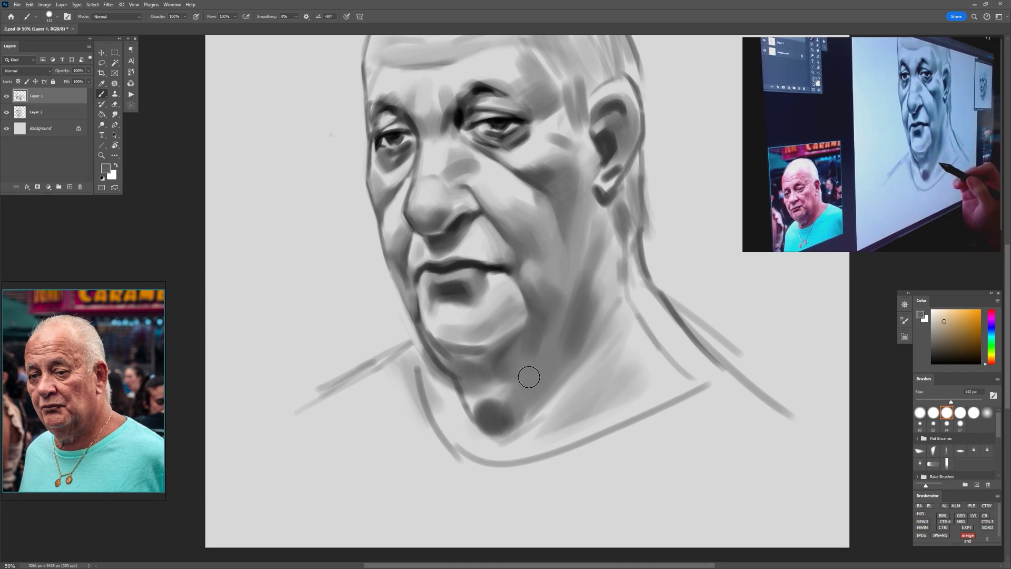
# Step: Darken the shadow beneath the chin and soften the chin's lower edge on both sides with sampled greys
pyautogui.keyDown('alt'); pyautogui.click(475, 353); pyautogui.keyUp('alt')
pyautogui.moveTo(467, 351); pyautogui.dragTo(474, 353)
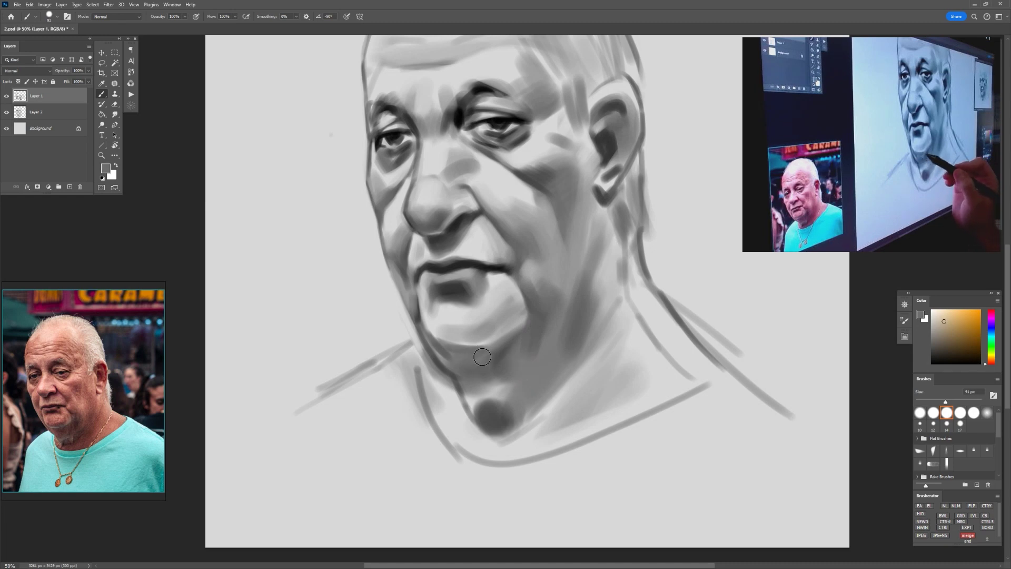
pyautogui.moveTo(522, 331); pyautogui.dragTo(527, 329)
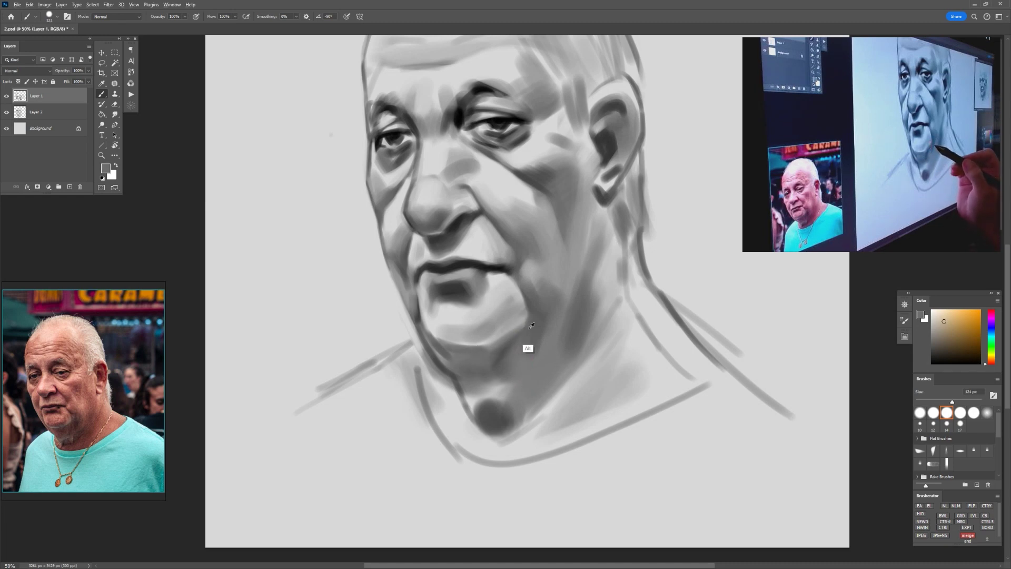
pyautogui.keyDown('alt'); pyautogui.click(528, 332); pyautogui.keyUp('alt')
pyautogui.moveTo(445, 339)
pyautogui.mouseDown()
pyautogui.moveTo(433, 322)
pyautogui.moveTo(451, 352)
pyautogui.mouseUp()
pyautogui.keyDown('alt'); pyautogui.click(434, 346); pyautogui.keyUp('alt')
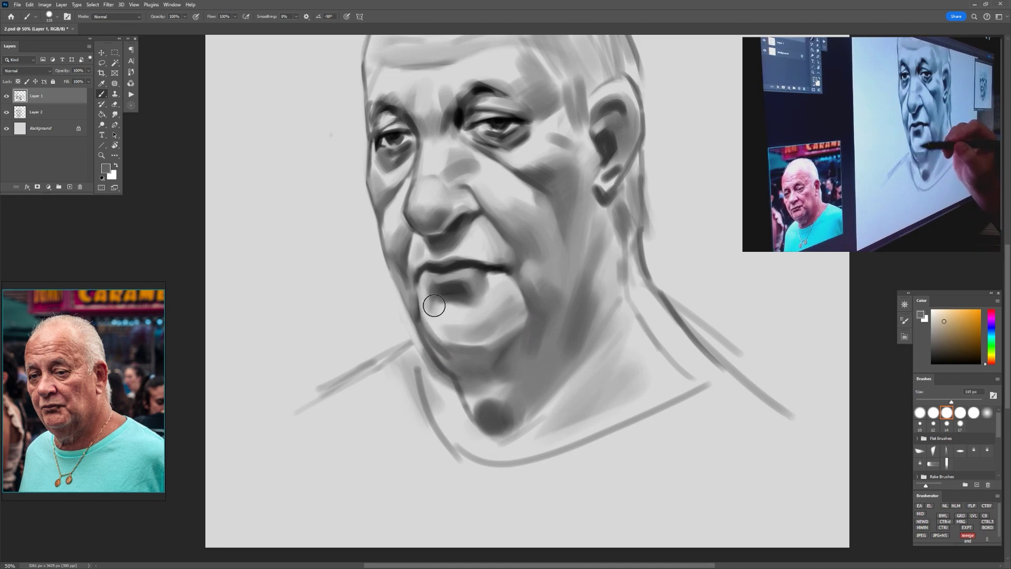
# Step: Soften the shadow under the lower lip and model the front of the chin with sampled dark and light greys
pyautogui.keyDown('alt'); pyautogui.click(433, 313); pyautogui.keyUp('alt')
pyautogui.moveTo(433, 310)
pyautogui.mouseDown()
pyautogui.moveTo(429, 290)
pyautogui.moveTo(479, 286)
pyautogui.moveTo(468, 308)
pyautogui.moveTo(440, 308)
pyautogui.moveTo(473, 301)
pyautogui.moveTo(461, 296)
pyautogui.mouseUp()
pyautogui.keyDown('alt'); pyautogui.click(439, 292); pyautogui.keyUp('alt')
pyautogui.keyDown('alt'); pyautogui.click(465, 312); pyautogui.keyUp('alt')
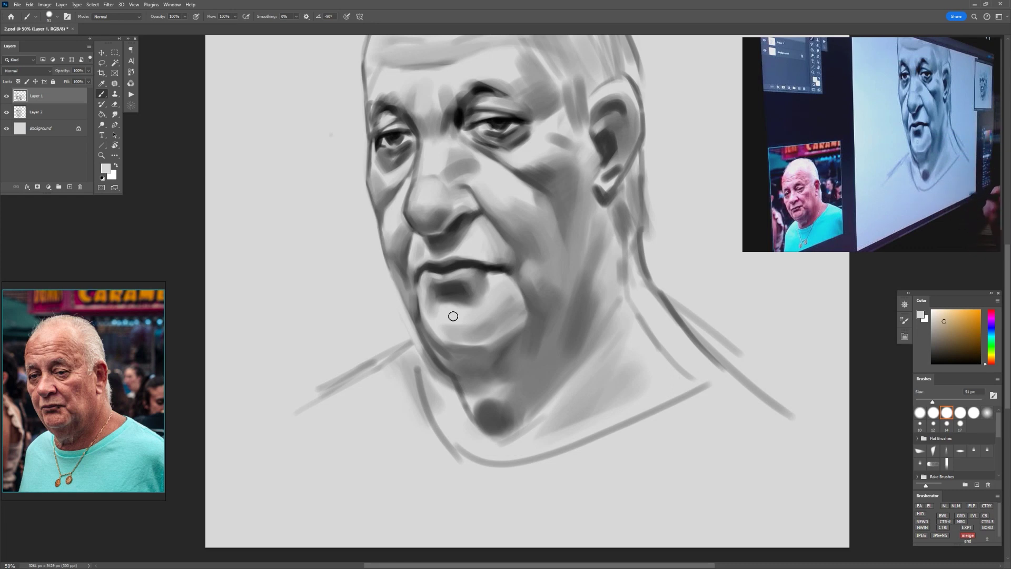
# Step: Refine the far edge of the nose where it meets the cheek, using sampled light greys and a small brush
pyautogui.keyDown('alt'); pyautogui.click(416, 186); pyautogui.keyUp('alt')
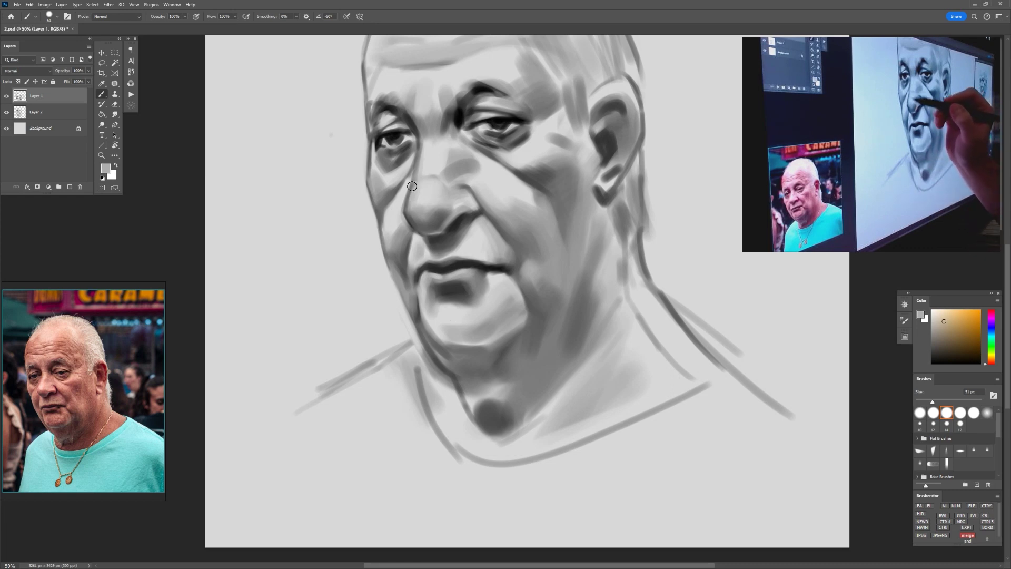
pyautogui.moveTo(404, 190); pyautogui.dragTo(425, 167)
pyautogui.moveTo(449, 218); pyautogui.dragTo(466, 285)
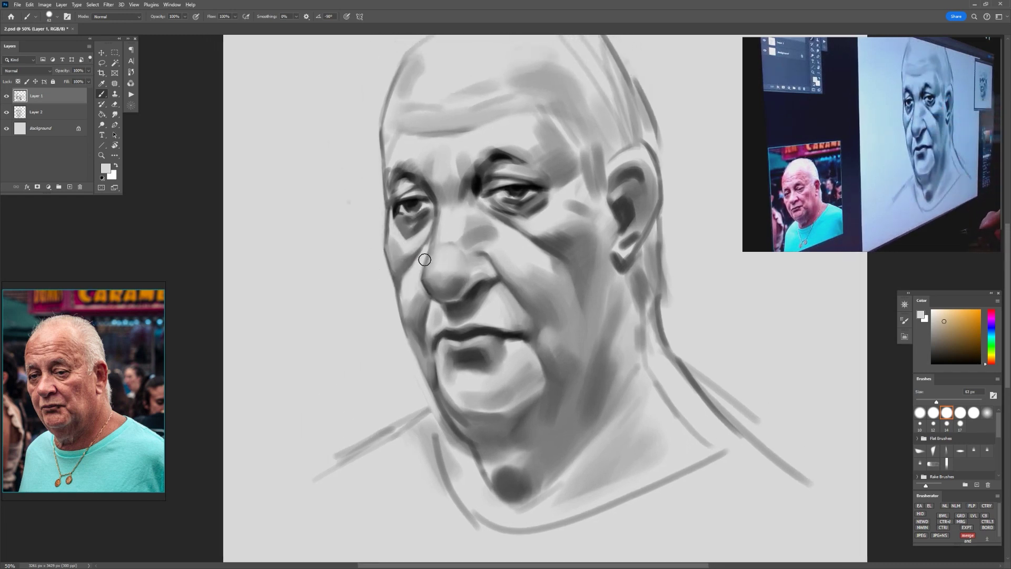
pyautogui.moveTo(637, 476); pyautogui.dragTo(618, 437)
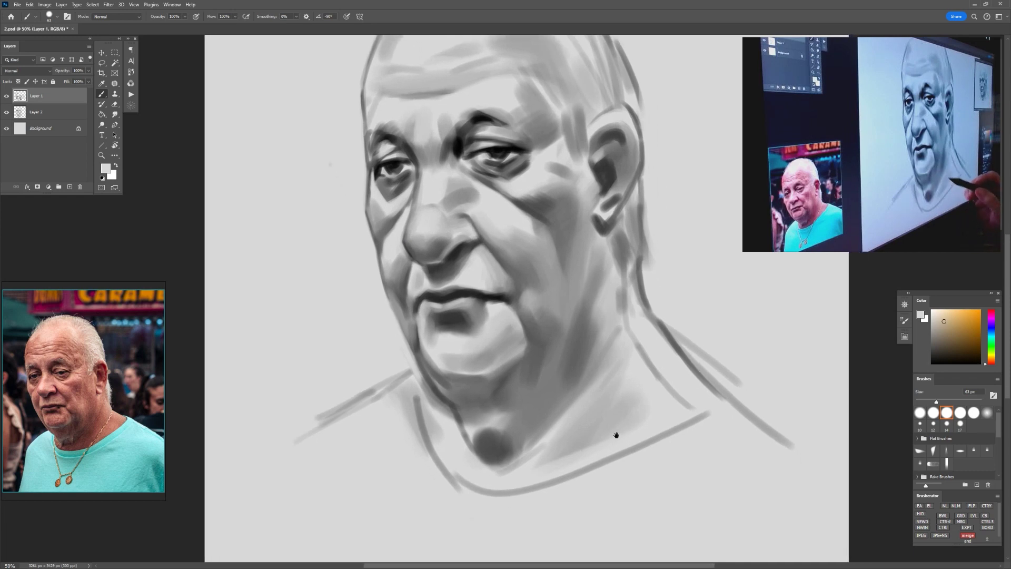
# Step: Shade the front of the neck below the chin with an enlarged brush and a sampled dark grey
pyautogui.press(']')
pyautogui.press(']')
pyautogui.press(']')
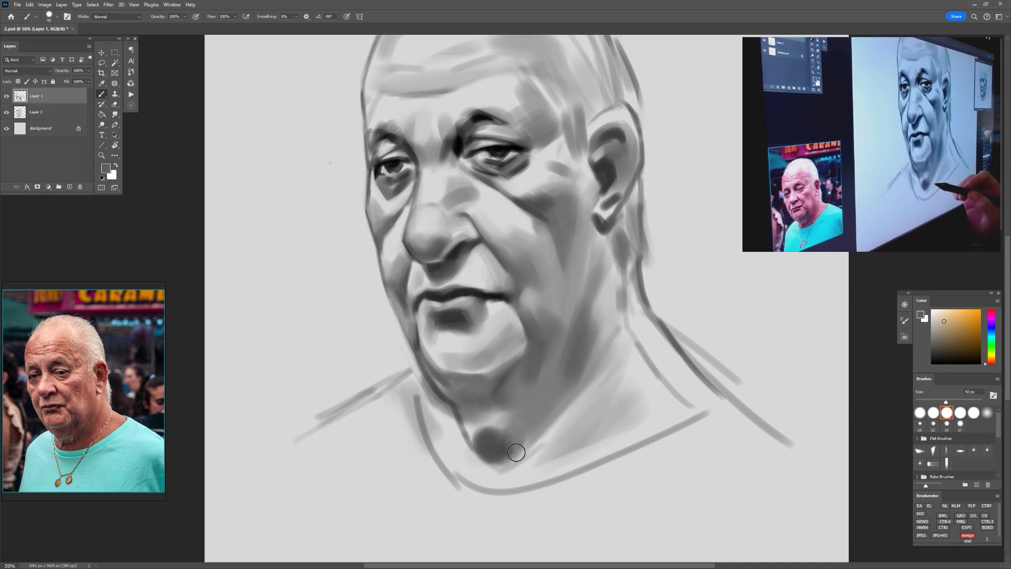
pyautogui.hotkey('ctrl', '-')
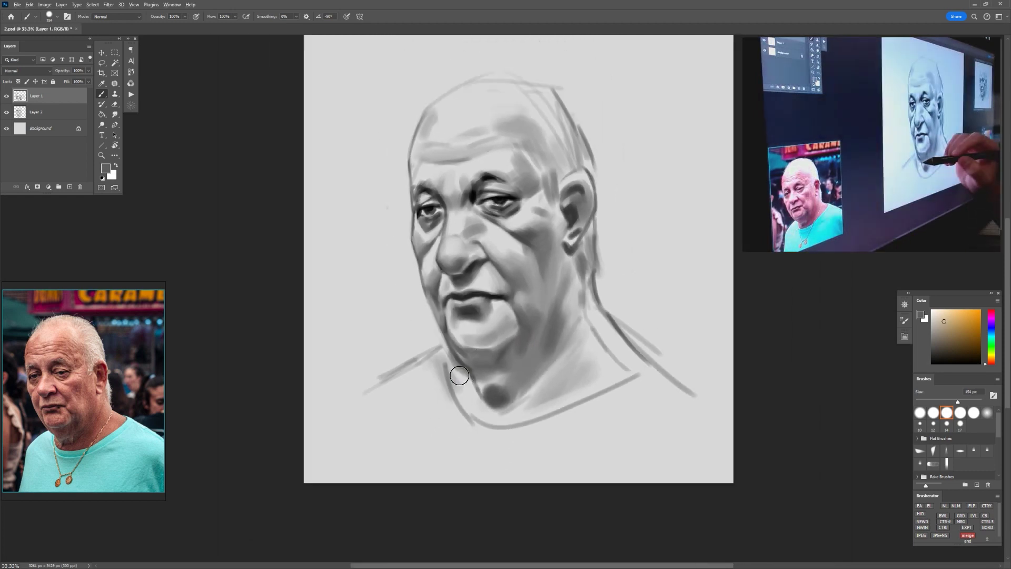
pyautogui.keyDown('alt'); pyautogui.click(468, 401); pyautogui.keyUp('alt')
# Step: Turn the canvas upside down and blend the near cheek and jowl with a large brush and sampled greys
pyautogui.moveTo(453, 371)
pyautogui.mouseDown()
pyautogui.moveTo(465, 384)
pyautogui.moveTo(458, 370)
pyautogui.moveTo(606, 337)
pyautogui.moveTo(647, 172)
pyautogui.moveTo(628, 154)
pyautogui.mouseUp()
pyautogui.press('r')
pyautogui.press('b')
pyautogui.moveTo(482, 314)
pyautogui.mouseDown()
pyautogui.moveTo(488, 353)
pyautogui.moveTo(485, 343)
pyautogui.mouseUp()
pyautogui.keyDown('alt'); pyautogui.click(487, 316); pyautogui.keyUp('alt')
pyautogui.keyDown('alt'); pyautogui.click(498, 335); pyautogui.keyUp('alt')
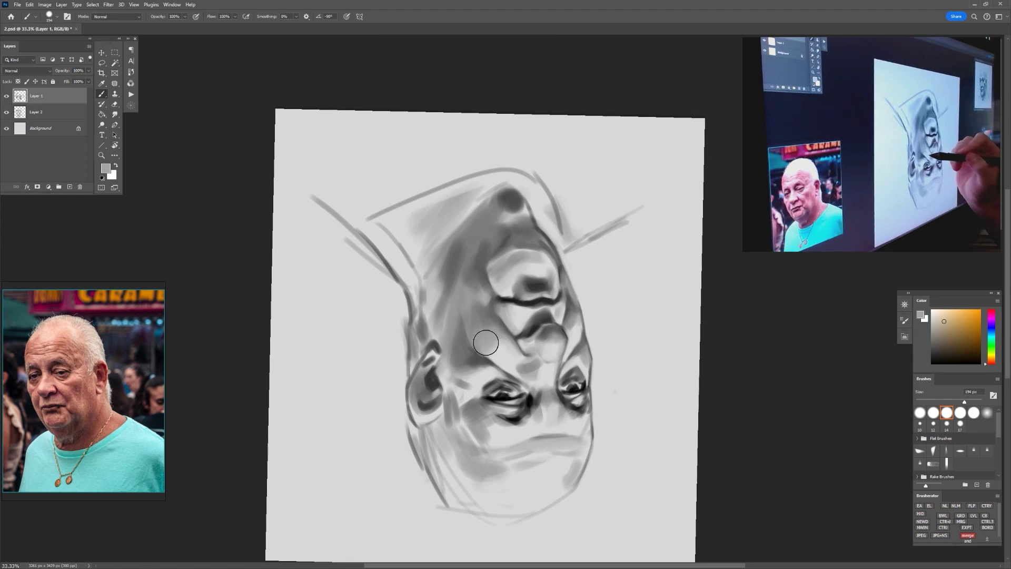
pyautogui.keyDown('alt'); pyautogui.click(472, 274); pyautogui.keyUp('alt')
pyautogui.moveTo(458, 291); pyautogui.dragTo(455, 302)
pyautogui.keyDown('alt'); pyautogui.click(452, 290); pyautogui.keyUp('alt')
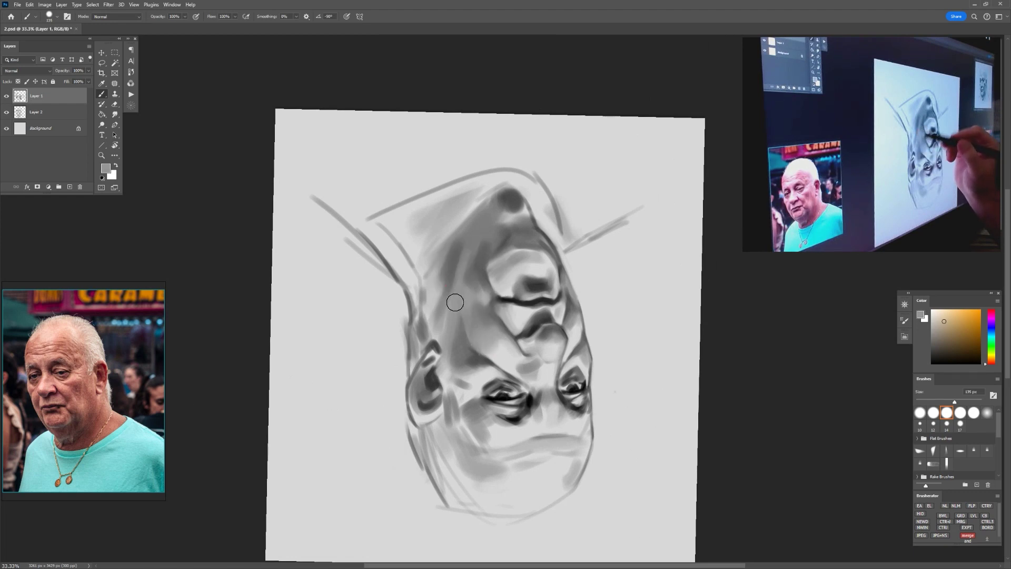
# Step: Deepen the shadow along the near jaw and side of the neck with dark grey, then reset the canvas rotation
pyautogui.keyDown('alt'); pyautogui.click(459, 258); pyautogui.keyUp('alt')
pyautogui.moveTo(457, 252); pyautogui.dragTo(451, 291)
pyautogui.moveTo(451, 249); pyautogui.dragTo(430, 279)
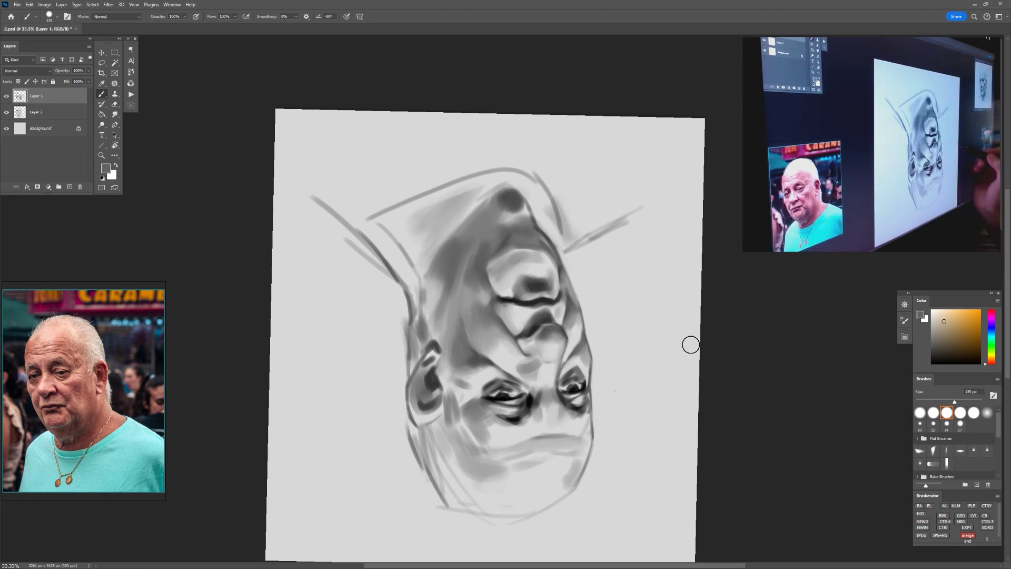
pyautogui.moveTo(497, 298)
pyautogui.mouseDown()
pyautogui.moveTo(512, 299)
pyautogui.moveTo(506, 279)
pyautogui.mouseUp()
pyautogui.press('Escape')
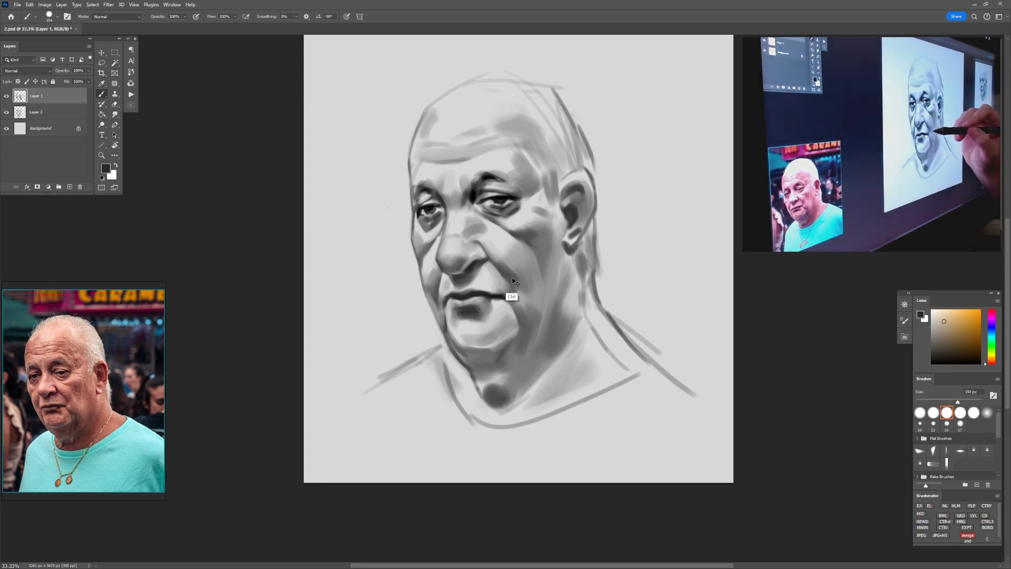
# Step: Darken the near cheek below the eye bag and blend it towards the jaw with large strokes of sampled greys
pyautogui.keyDown('alt'); pyautogui.click(515, 261); pyautogui.keyUp('alt')
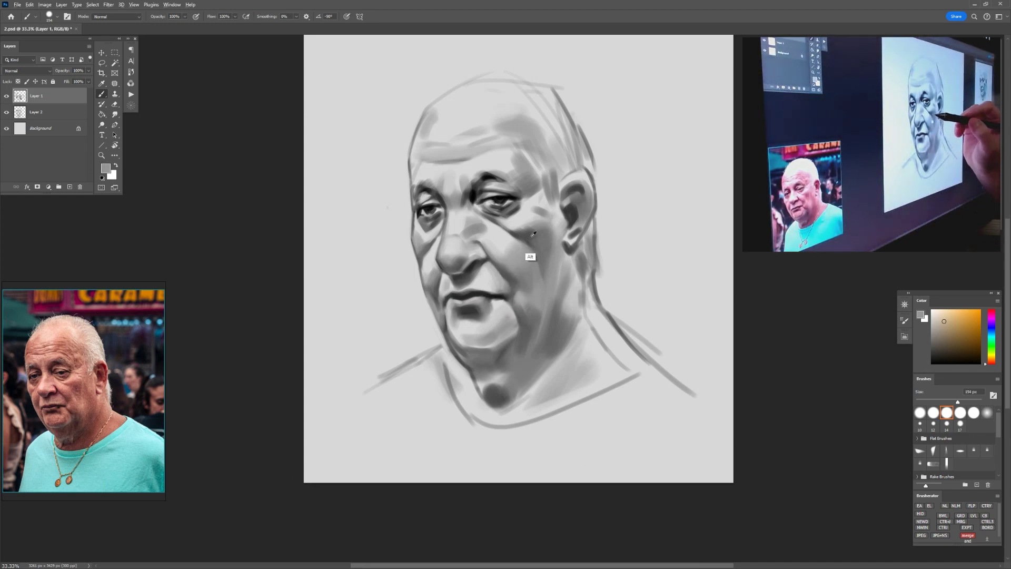
pyautogui.keyDown('alt'); pyautogui.click(531, 233); pyautogui.keyUp('alt')
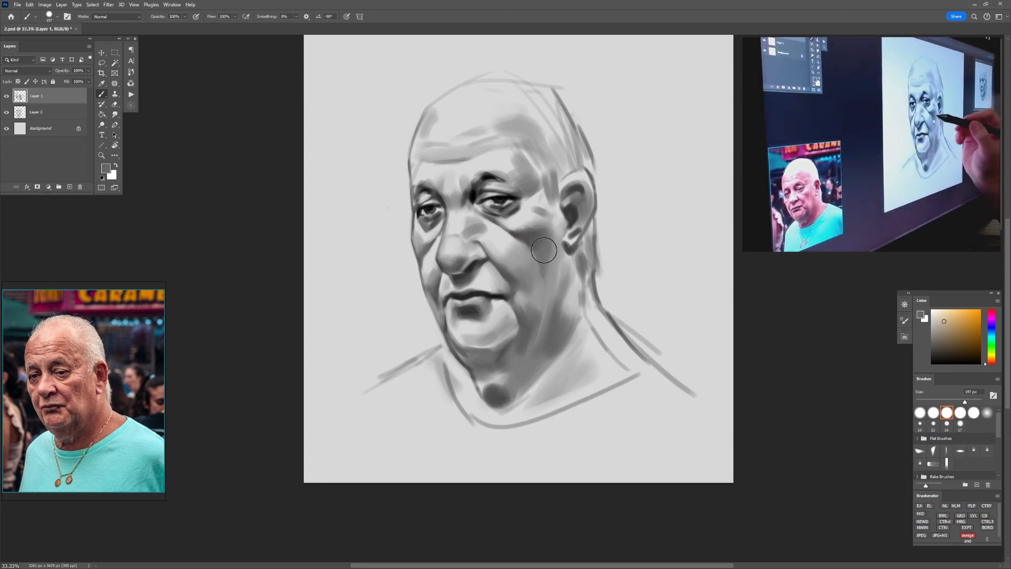
pyautogui.keyDown('alt'); pyautogui.click(552, 299); pyautogui.keyUp('alt')
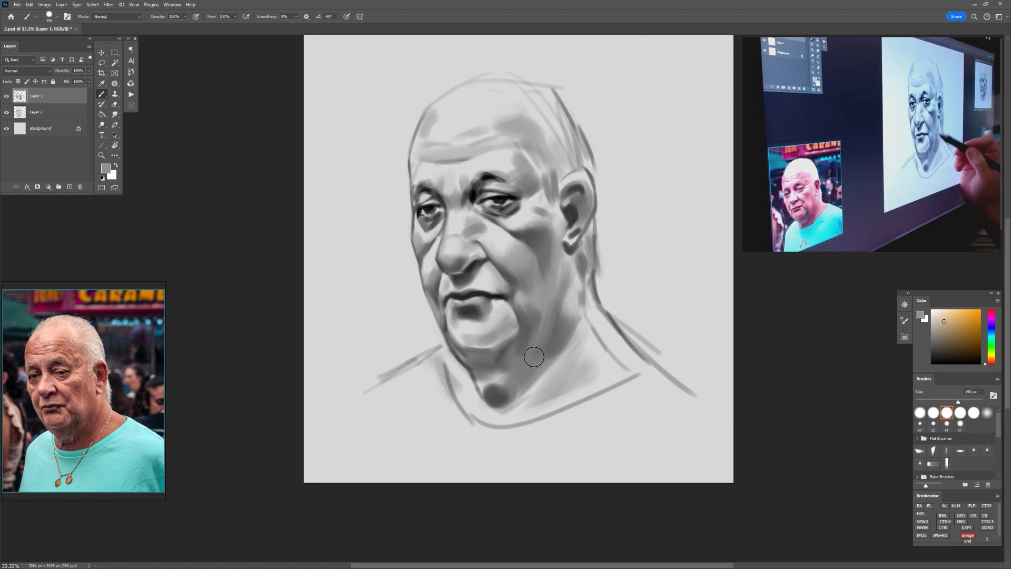
# Step: Paint a near-black shadow directly under the chin and blend its near end into the neck with sampled grey
pyautogui.moveTo(543, 383); pyautogui.dragTo(560, 336)
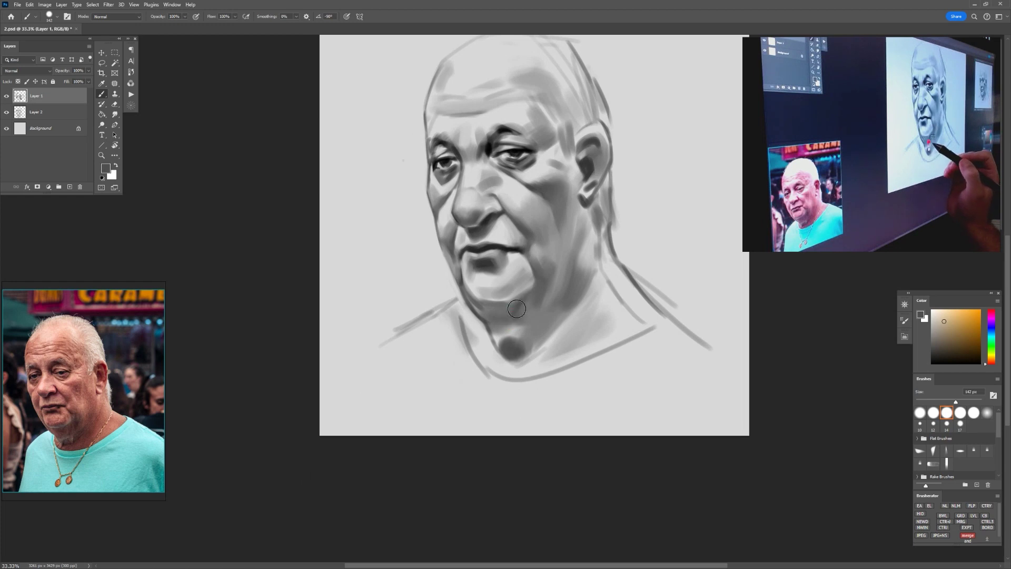
pyautogui.keyDown('alt'); pyautogui.click(509, 248); pyautogui.keyUp('alt')
pyautogui.moveTo(486, 308); pyautogui.dragTo(520, 303)
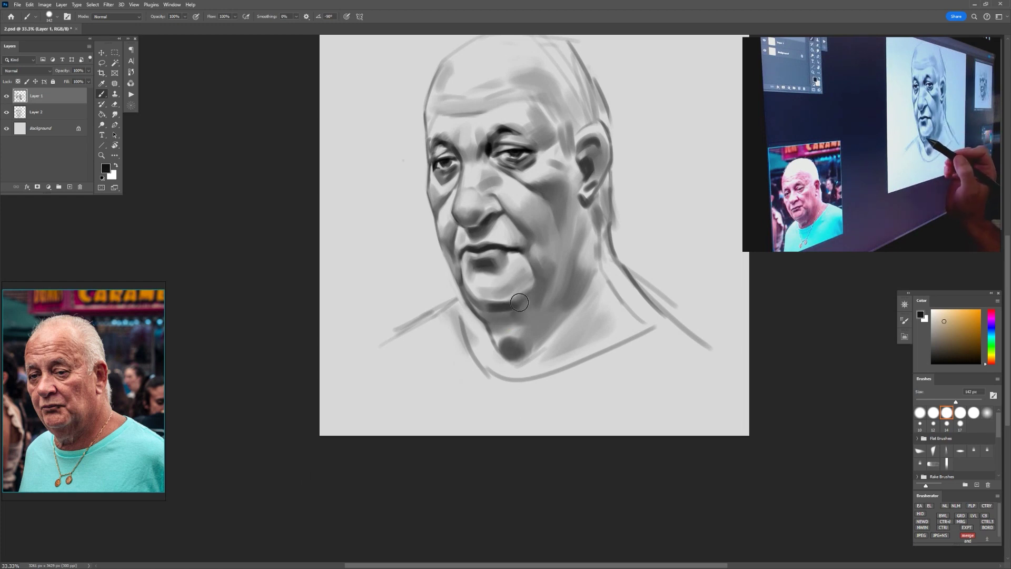
pyautogui.keyDown('alt'); pyautogui.click(527, 300); pyautogui.keyUp('alt')
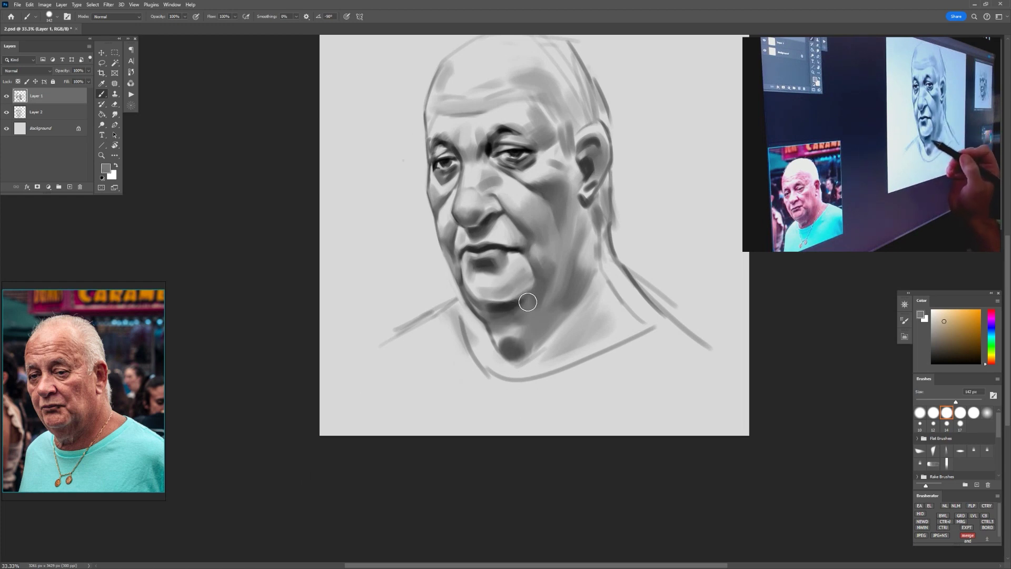
pyautogui.keyDown('alt'); pyautogui.click(514, 307); pyautogui.keyUp('alt')
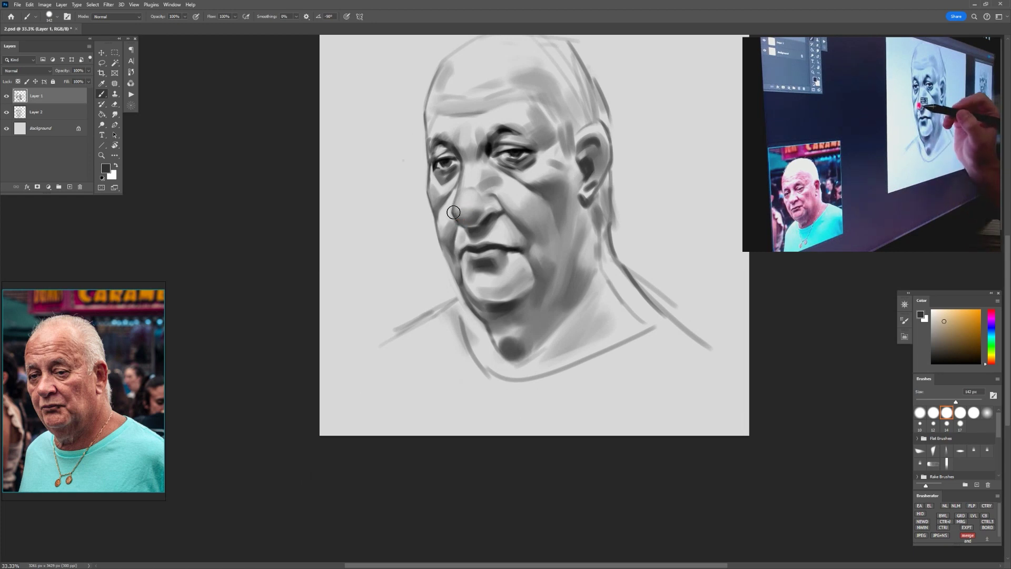
# Step: Sharpen the far cheek contour below the eye with a smaller brush, alternating sampled near-black and light greys
pyautogui.keyDown('alt'); pyautogui.rightClick(430, 184); pyautogui.keyUp('alt')
pyautogui.keyDown('alt'); pyautogui.rightClick(430, 178); pyautogui.keyUp('alt')
pyautogui.keyDown('alt'); pyautogui.click(435, 166); pyautogui.keyUp('alt')
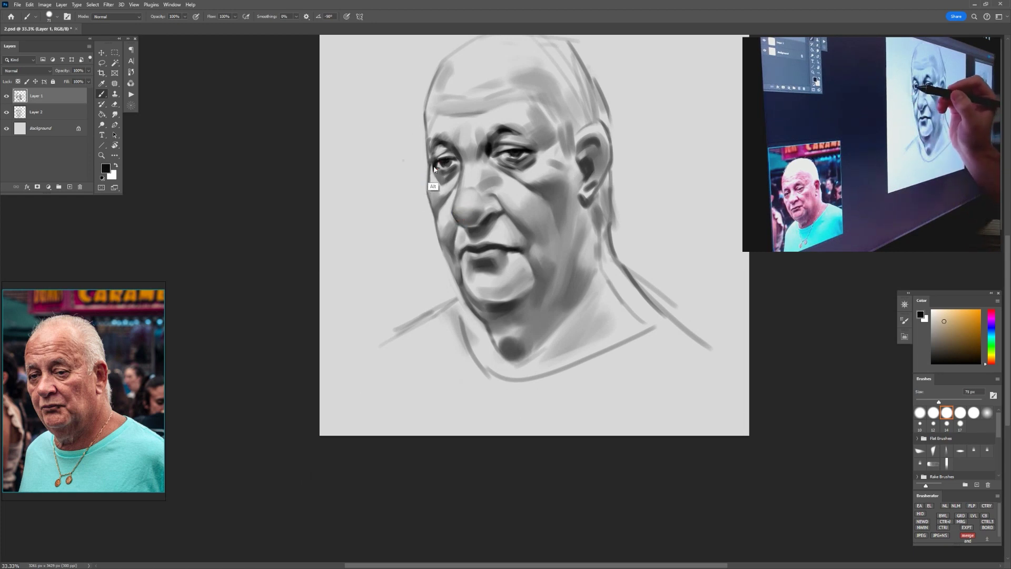
pyautogui.keyDown('alt'); pyautogui.rightClick(432, 167); pyautogui.keyUp('alt')
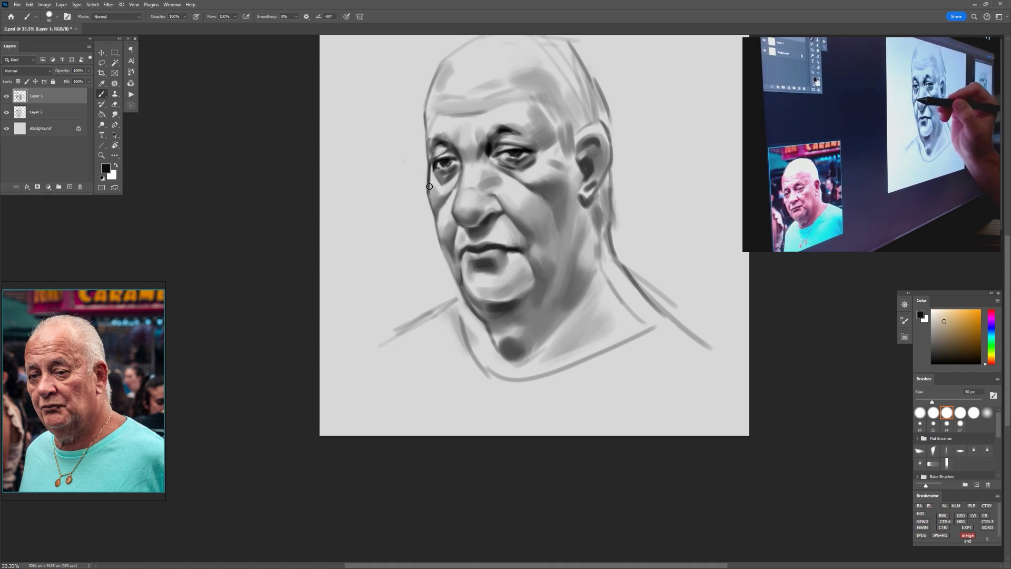
pyautogui.keyDown('alt'); pyautogui.click(433, 158); pyautogui.keyUp('alt')
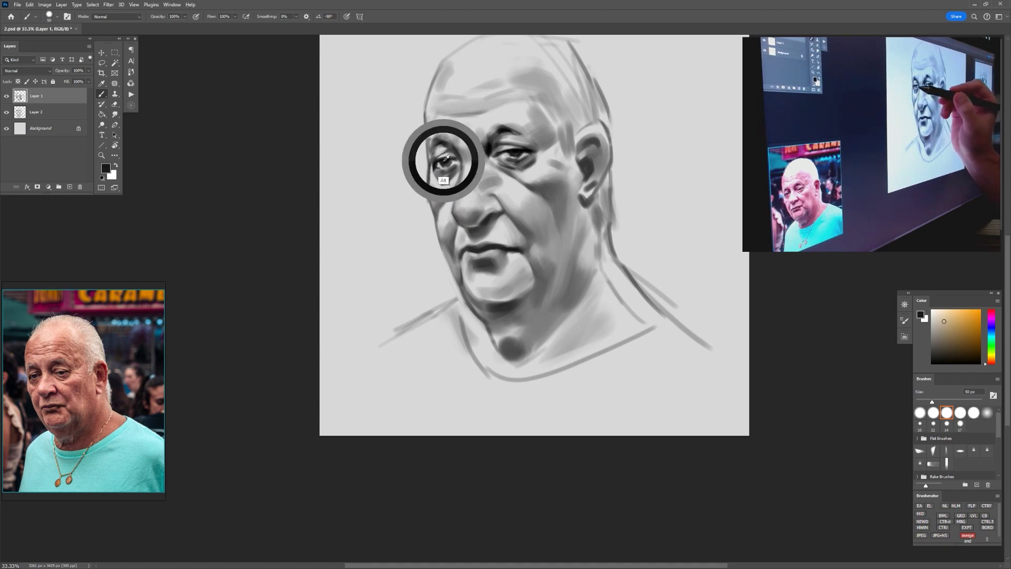
pyautogui.keyDown('alt'); pyautogui.rightClick(438, 214); pyautogui.keyUp('alt')
pyautogui.keyDown('alt'); pyautogui.click(443, 213); pyautogui.keyUp('alt')
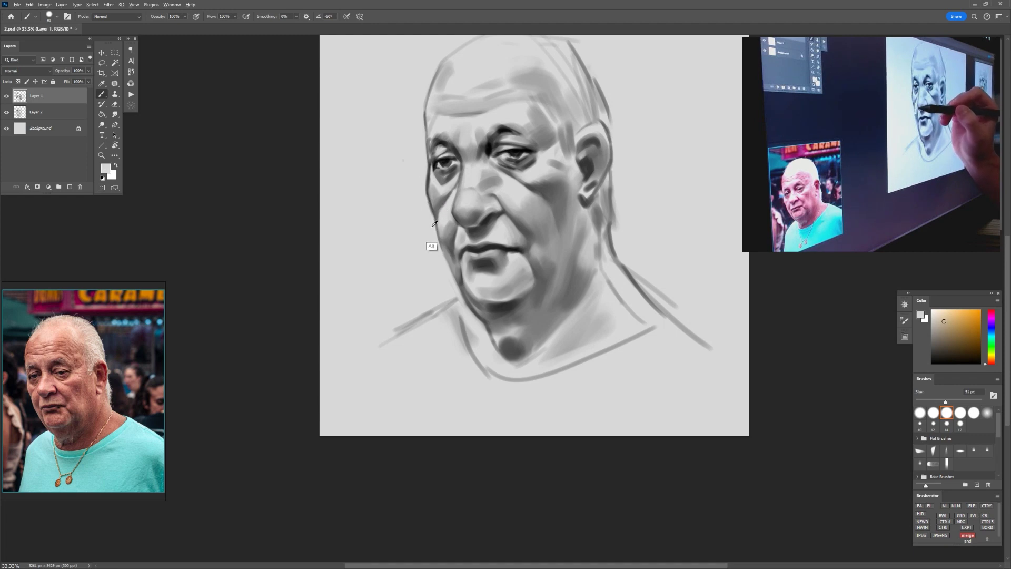
# Step: Strengthen the far contour from the eye socket up past the brow to the forehead with sampled dark tones
pyautogui.scroll(3, 471, 236)
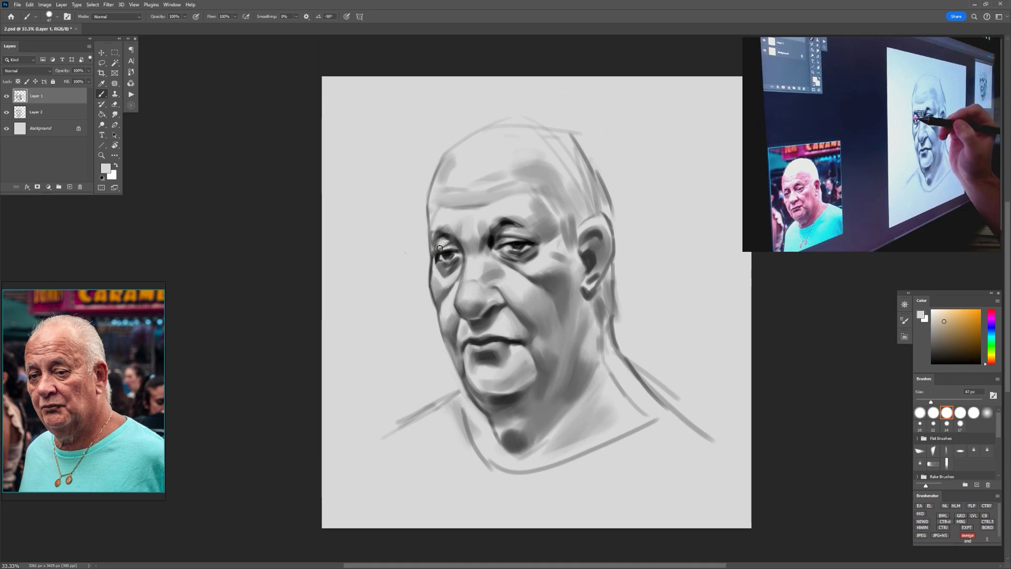
pyautogui.keyDown('alt'); pyautogui.rightClick(439, 274); pyautogui.keyUp('alt')
pyautogui.keyDown('alt'); pyautogui.click(438, 258); pyautogui.keyUp('alt')
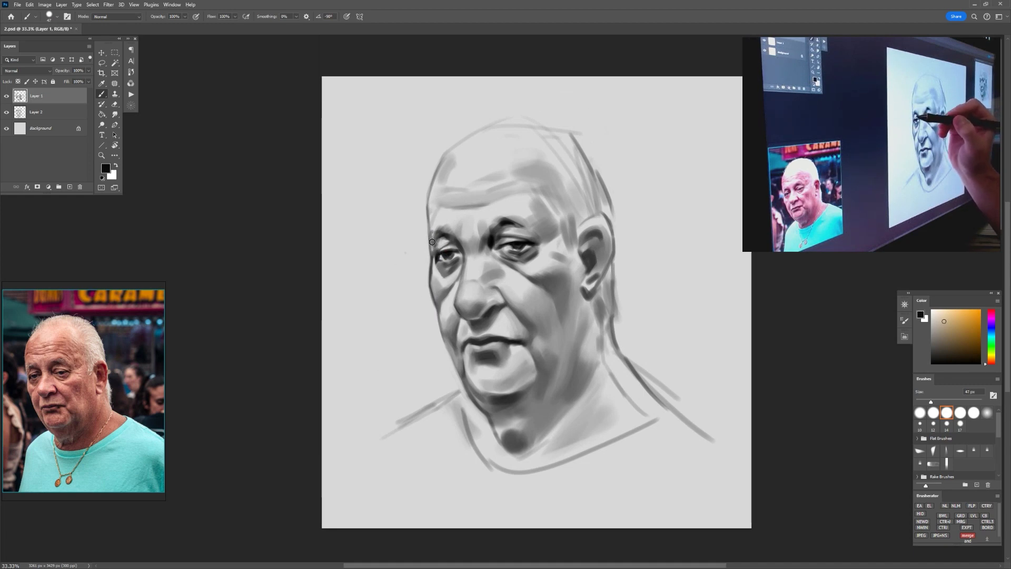
pyautogui.keyDown('alt'); pyautogui.click(431, 238); pyautogui.keyUp('alt')
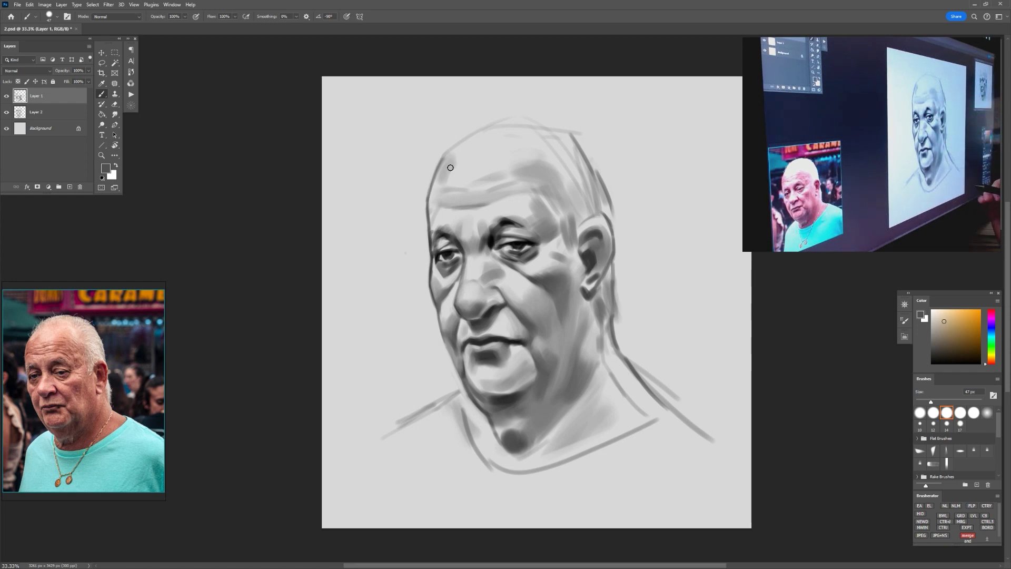
# Step: Blend the near cheek between the eye bag and the ear with a large brush of sampled mid-grey
pyautogui.keyDown('alt'); pyautogui.rightClick(569, 302); pyautogui.keyUp('alt')
pyautogui.moveTo(681, 359)
pyautogui.mouseDown()
pyautogui.moveTo(542, 174)
pyautogui.moveTo(505, 179)
pyautogui.mouseUp()
pyautogui.press('b')
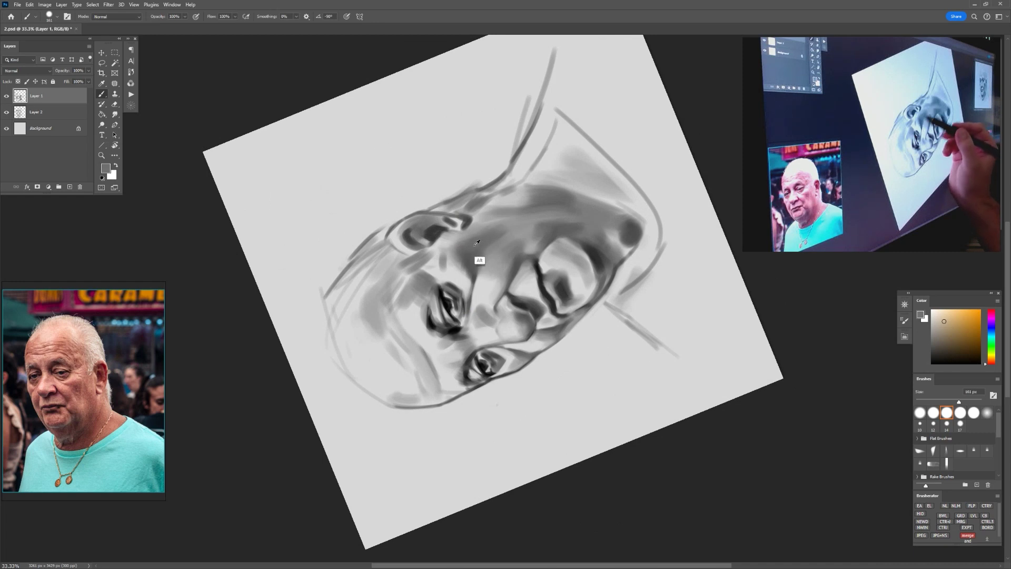
pyautogui.press('Escape')
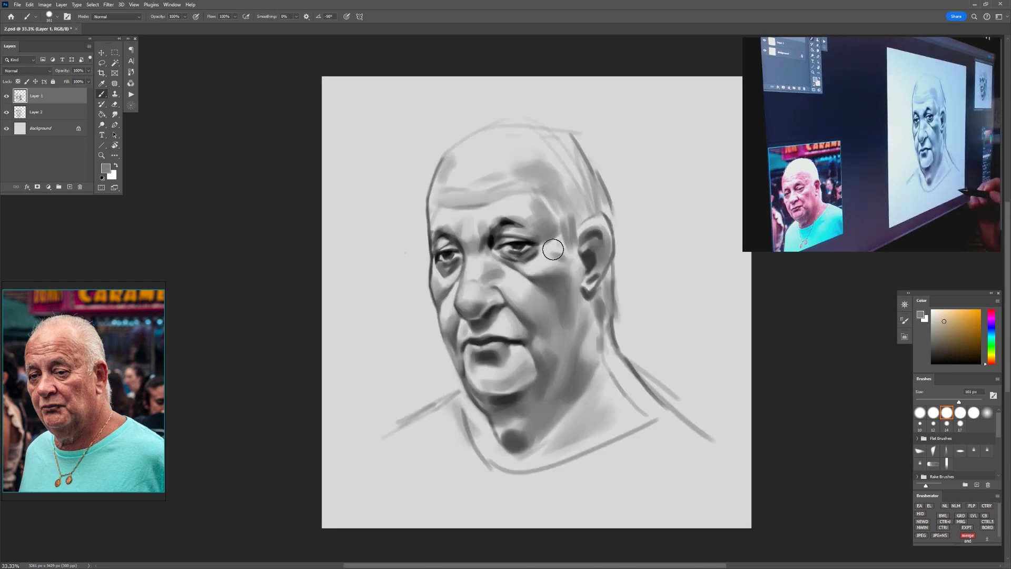
pyautogui.moveTo(520, 215); pyautogui.dragTo(517, 217)
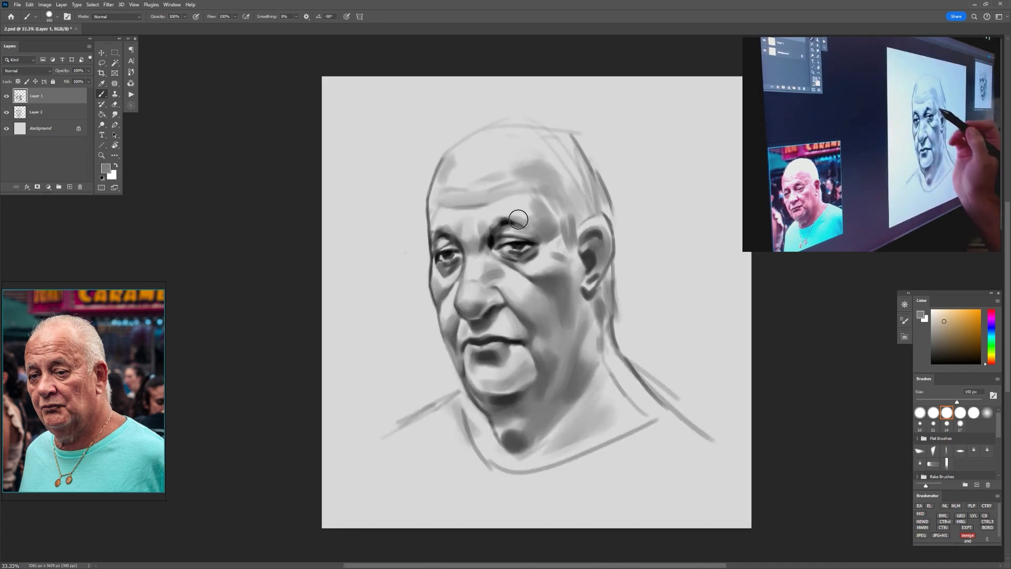
# Step: Model the near side of the chin and the shadow beneath it, blending into the neck with sampled greys
pyautogui.moveTo(572, 402); pyautogui.dragTo(558, 346)
pyautogui.keyDown('alt'); pyautogui.click(525, 324); pyautogui.keyUp('alt')
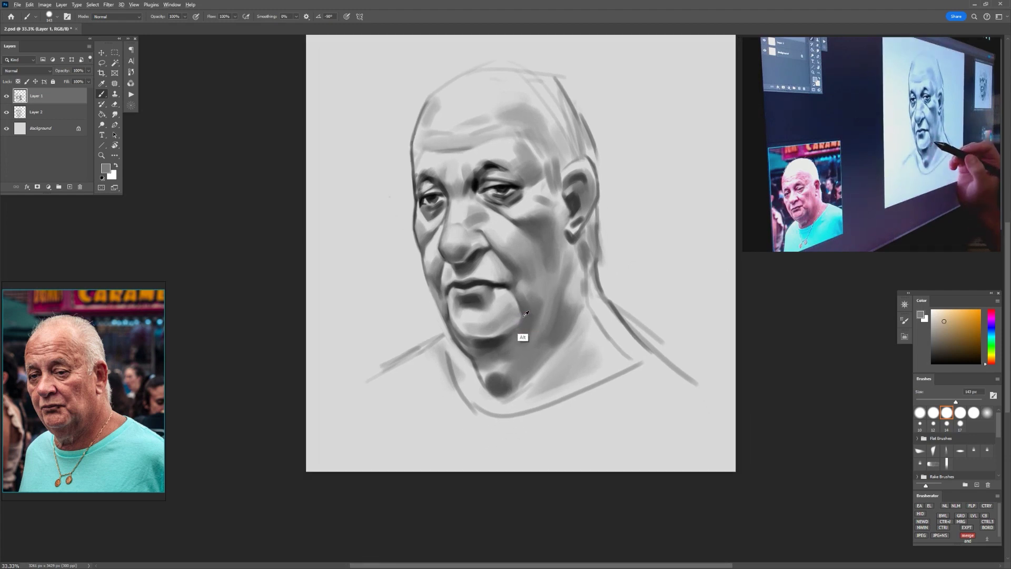
pyautogui.moveTo(522, 314)
pyautogui.mouseDown()
pyautogui.moveTo(537, 295)
pyautogui.moveTo(522, 291)
pyautogui.moveTo(520, 306)
pyautogui.mouseUp()
pyautogui.keyDown('alt'); pyautogui.click(532, 298); pyautogui.keyUp('alt')
pyautogui.keyDown('alt'); pyautogui.click(536, 314); pyautogui.keyUp('alt')
pyautogui.moveTo(519, 305); pyautogui.dragTo(507, 304)
pyautogui.keyDown('alt'); pyautogui.click(534, 322); pyautogui.keyUp('alt')
pyautogui.keyDown('alt'); pyautogui.click(504, 341); pyautogui.keyUp('alt')
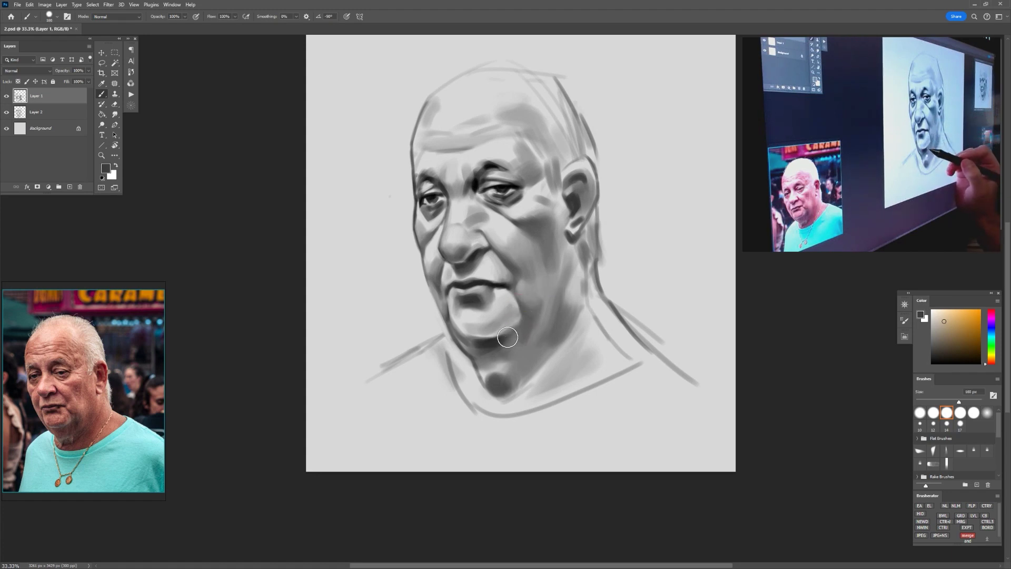
pyautogui.keyDown('alt'); pyautogui.click(483, 385); pyautogui.keyUp('alt')
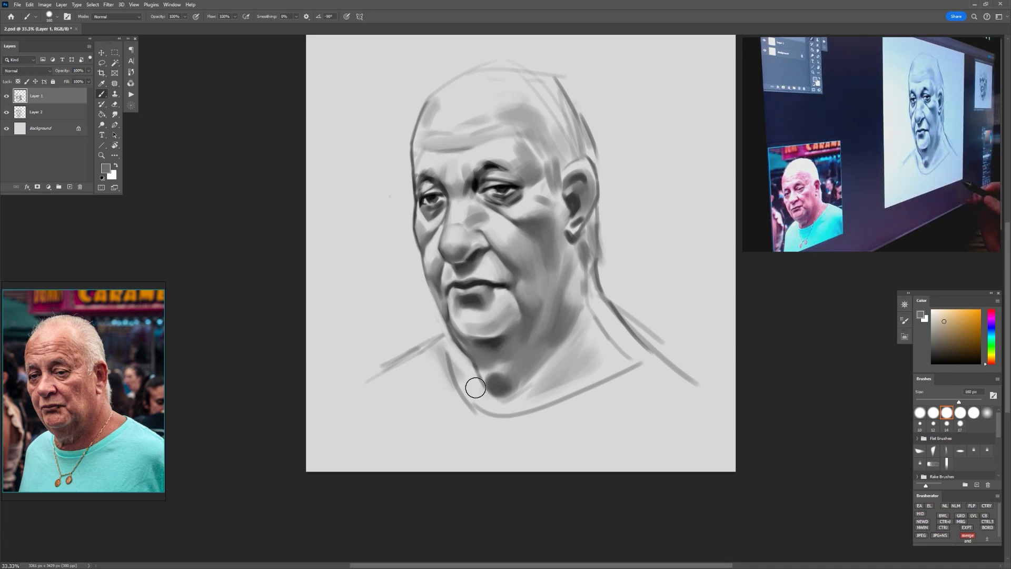
# Step: Refine the far contour beside the brow and temple with a smaller brush, alternating sampled dark and light greys
pyautogui.moveTo(541, 231); pyautogui.dragTo(555, 284)
pyautogui.moveTo(476, 230); pyautogui.dragTo(468, 232)
pyautogui.keyDown('alt'); pyautogui.click(442, 211); pyautogui.keyUp('alt')
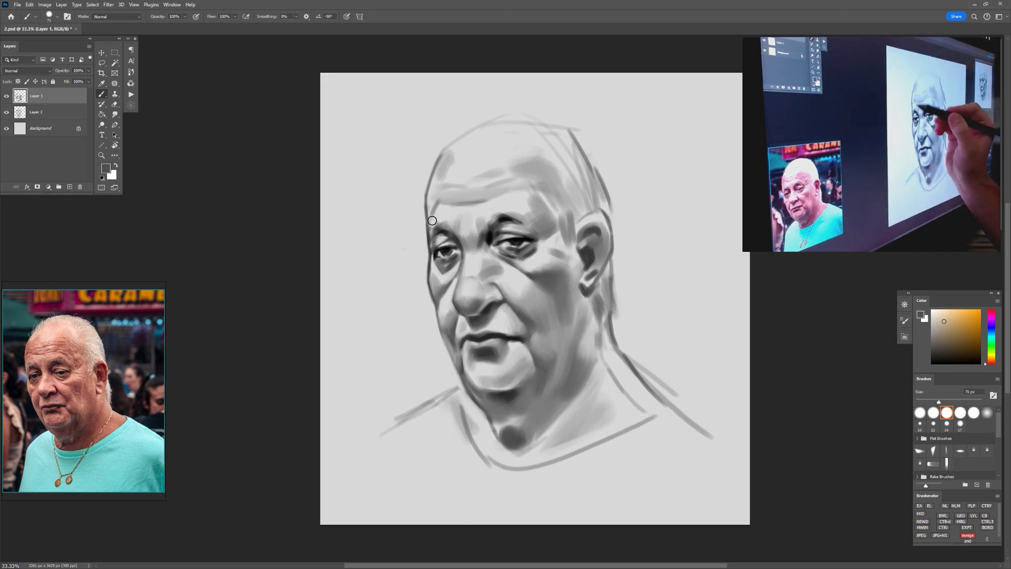
pyautogui.keyDown('alt'); pyautogui.click(434, 199); pyautogui.keyUp('alt')
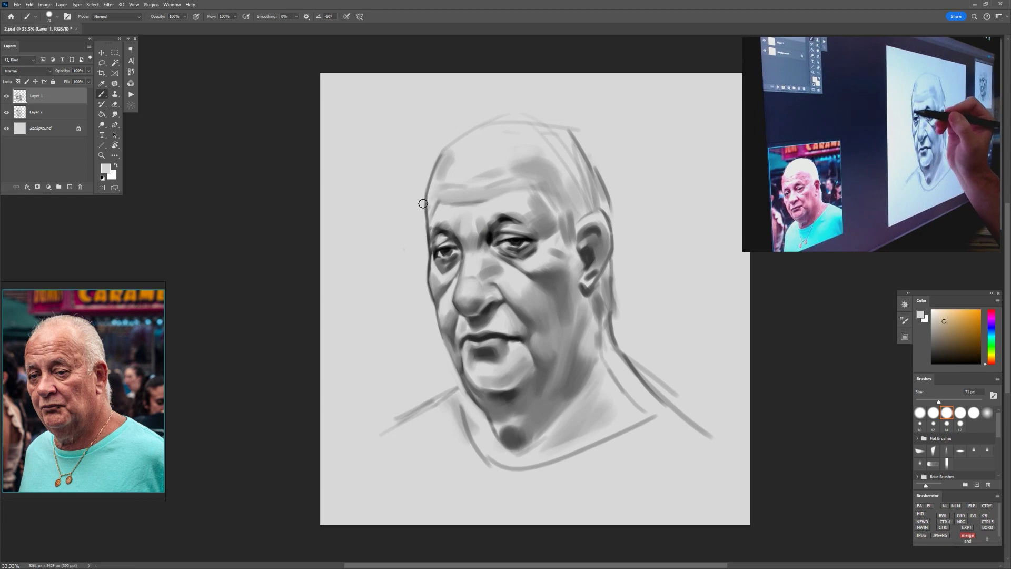
pyautogui.keyDown('alt'); pyautogui.click(436, 238); pyautogui.keyUp('alt')
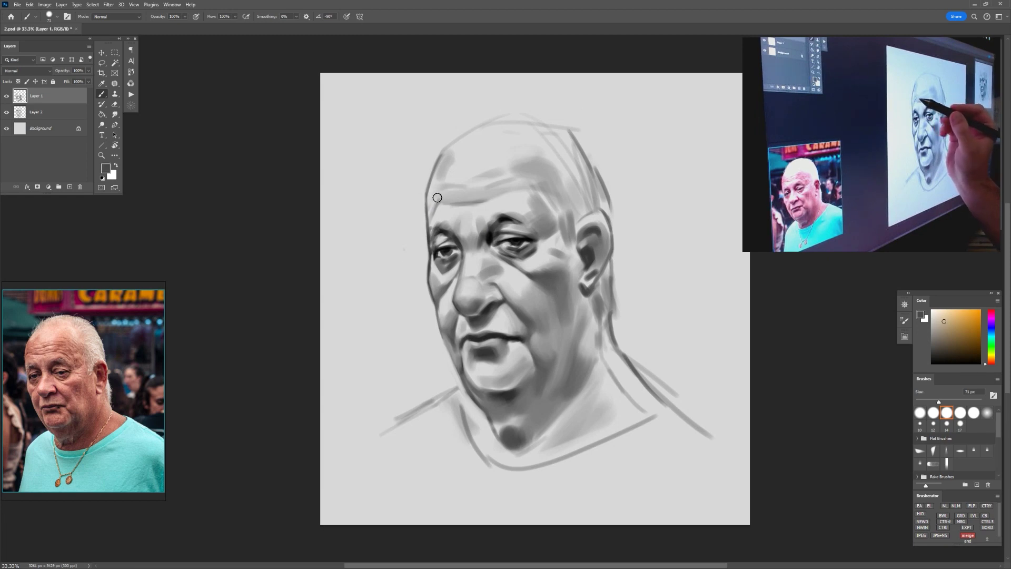
pyautogui.keyDown('alt'); pyautogui.click(430, 194); pyautogui.keyUp('alt')
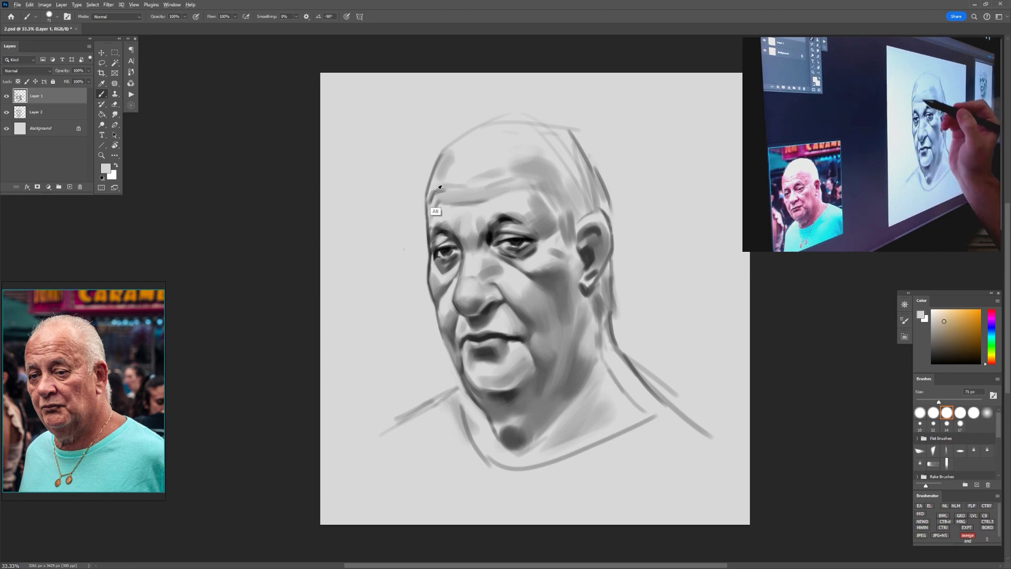
pyautogui.keyDown('alt'); pyautogui.click(436, 191); pyautogui.keyUp('alt')
pyautogui.moveTo(435, 192)
pyautogui.mouseDown()
pyautogui.moveTo(447, 193)
pyautogui.moveTo(445, 217)
pyautogui.mouseUp()
pyautogui.keyDown('alt'); pyautogui.click(447, 197); pyautogui.keyUp('alt')
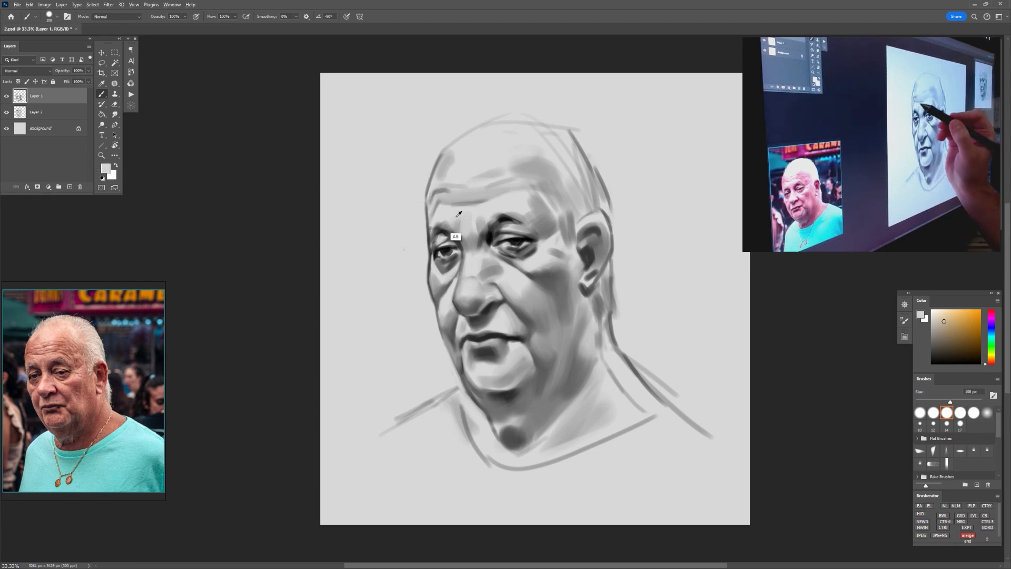
# Step: Touch up the inner corner of the far eye and the near upper lid with small strokes of sampled black and grey
pyautogui.keyDown('alt'); pyautogui.rightClick(457, 228); pyautogui.keyUp('alt')
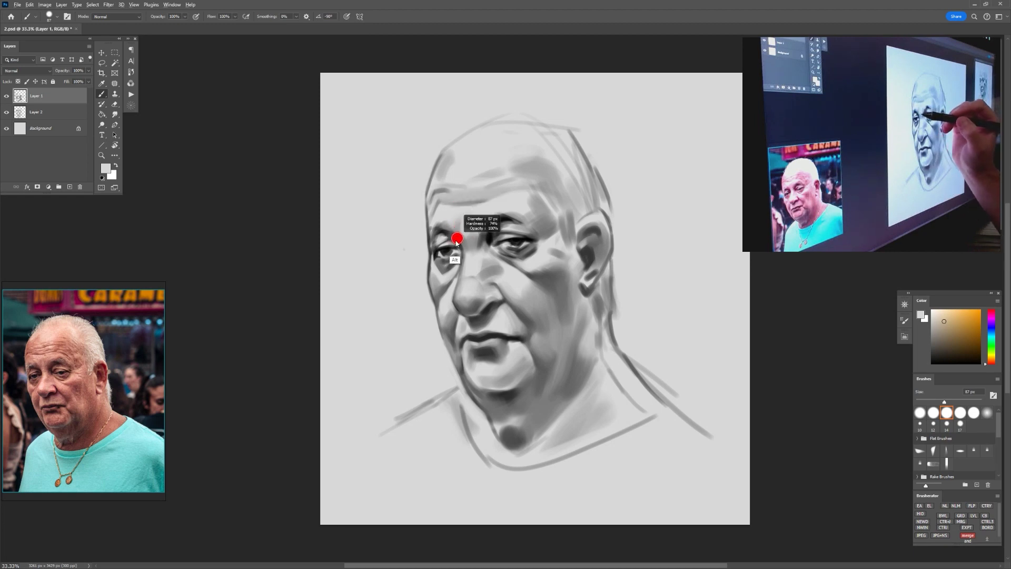
pyautogui.keyDown('alt'); pyautogui.click(450, 231); pyautogui.keyUp('alt')
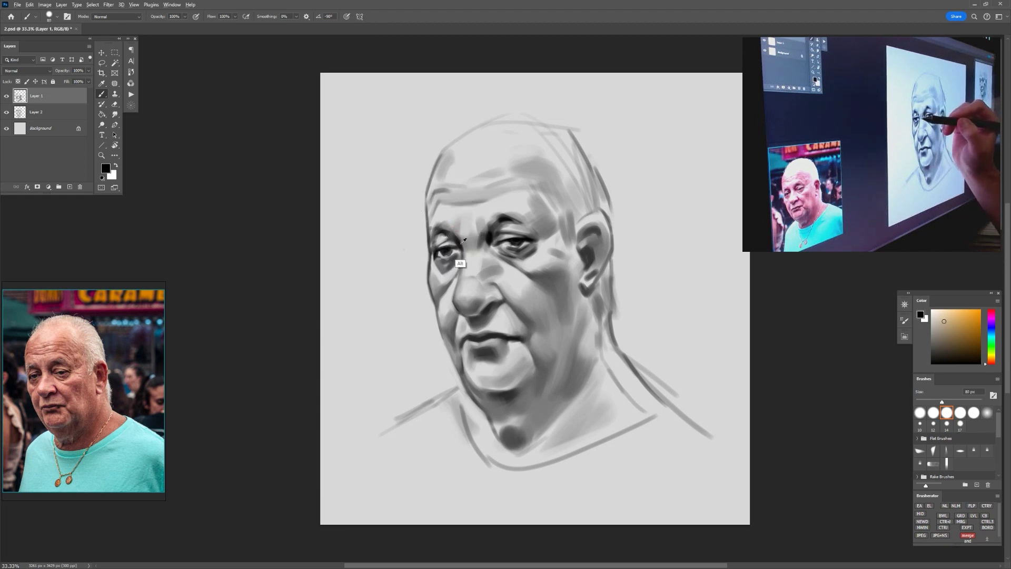
pyautogui.keyDown('alt'); pyautogui.rightClick(508, 234); pyautogui.keyUp('alt')
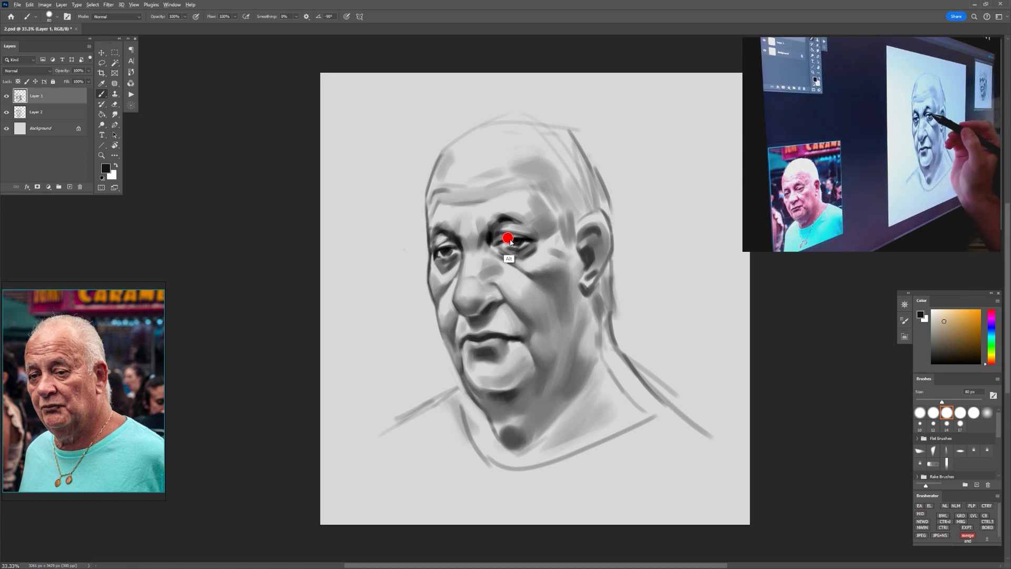
pyautogui.keyDown('alt'); pyautogui.rightClick(533, 234); pyautogui.keyUp('alt')
pyautogui.press('r')
pyautogui.moveTo(699, 238); pyautogui.dragTo(645, 150)
pyautogui.keyDown('alt'); pyautogui.click(523, 237); pyautogui.keyUp('alt')
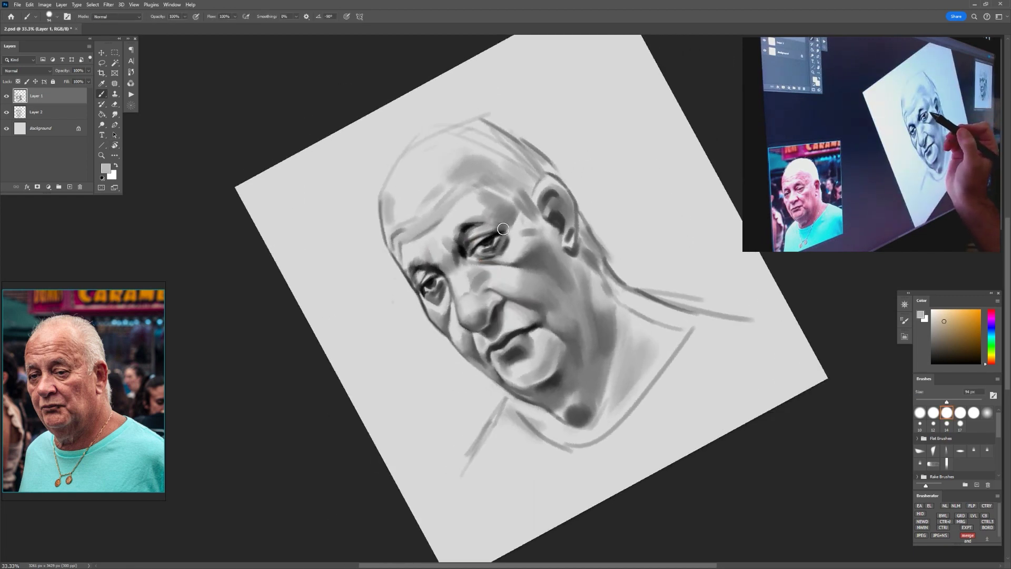
# Step: Deepen the near eye's outer corner and lid fold with sampled black, softening the edges with sampled light greys
pyautogui.press('r')
pyautogui.moveTo(653, 245)
pyautogui.mouseDown()
pyautogui.moveTo(647, 230)
pyautogui.moveTo(468, 168)
pyautogui.mouseUp()
pyautogui.keyDown('alt'); pyautogui.rightClick(439, 300); pyautogui.keyUp('alt')
pyautogui.keyDown('alt'); pyautogui.click(437, 296); pyautogui.keyUp('alt')
pyautogui.keyDown('alt'); pyautogui.rightClick(439, 295); pyautogui.keyUp('alt')
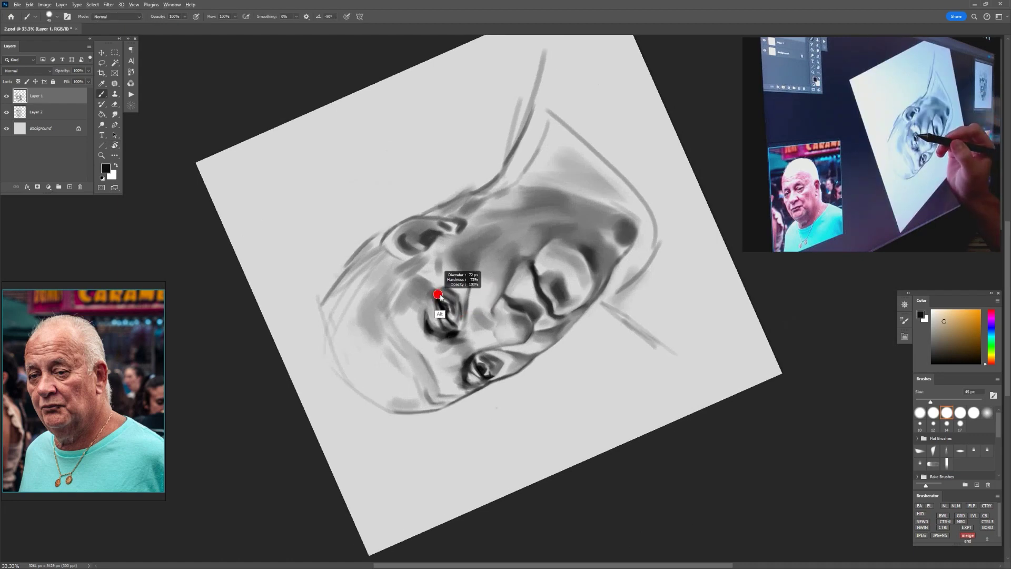
pyautogui.moveTo(428, 290); pyautogui.dragTo(424, 309)
pyautogui.keyDown('alt'); pyautogui.click(425, 324); pyautogui.keyUp('alt')
pyautogui.keyDown('alt'); pyautogui.click(426, 294); pyautogui.keyUp('alt')
pyautogui.keyDown('alt'); pyautogui.click(426, 293); pyautogui.keyUp('alt')
pyautogui.keyDown('alt'); pyautogui.click(430, 315); pyautogui.keyUp('alt')
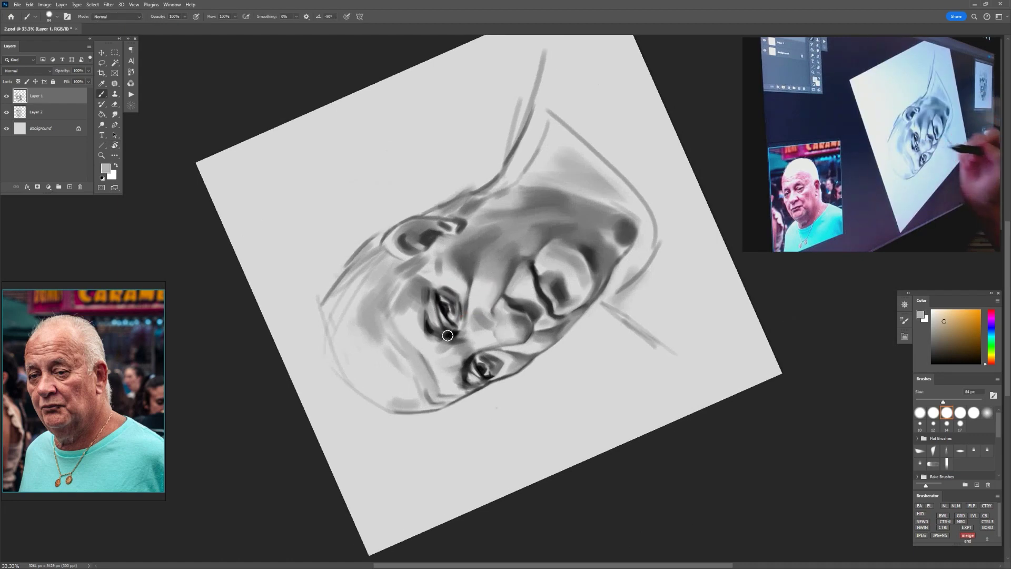
pyautogui.press('Escape')
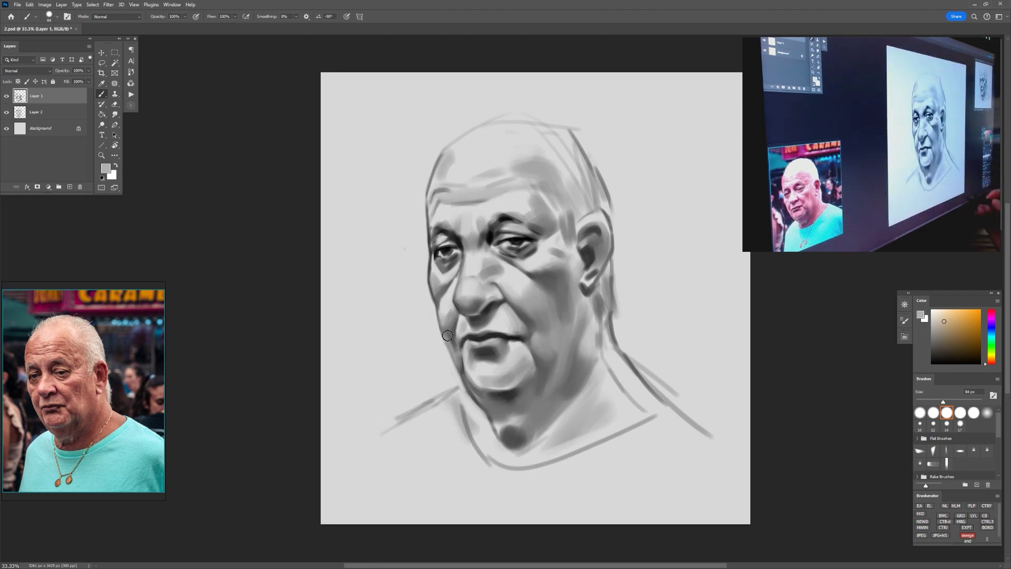
# Step: Darken the near mouth corner and the shadow below the lower lip with small strokes of black and sampled dark greys
pyautogui.moveTo(448, 336); pyautogui.dragTo(389, 298)
pyautogui.press('[')
pyautogui.press('d')
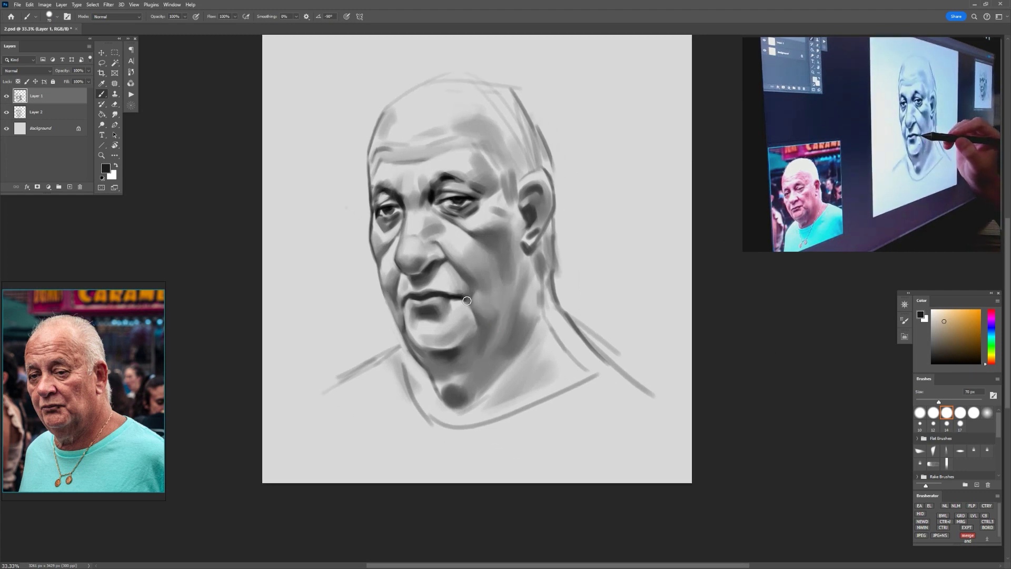
pyautogui.keyDown('alt'); pyautogui.rightClick(467, 311); pyautogui.keyUp('alt')
pyautogui.moveTo(463, 313)
pyautogui.mouseDown()
pyautogui.moveTo(451, 294)
pyautogui.moveTo(452, 304)
pyautogui.moveTo(420, 310)
pyautogui.mouseUp()
pyautogui.keyDown('alt'); pyautogui.click(446, 308); pyautogui.keyUp('alt')
pyautogui.keyDown('alt'); pyautogui.click(425, 303); pyautogui.keyUp('alt')
pyautogui.keyDown('alt'); pyautogui.click(419, 308); pyautogui.keyUp('alt')
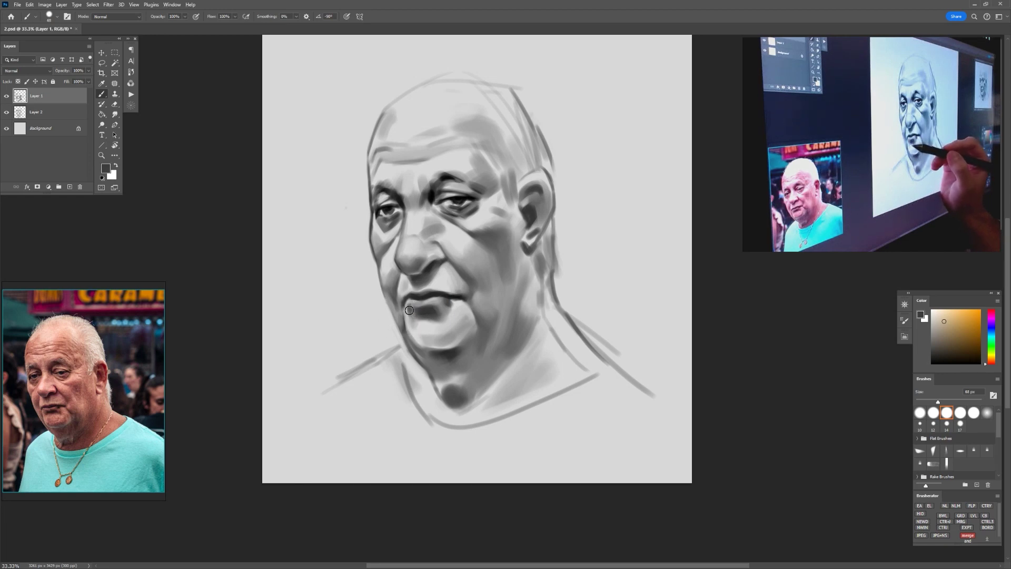
# Step: Define the near edge of the chin and add a dark patch to the neck below it
pyautogui.moveTo(466, 340)
pyautogui.mouseDown()
pyautogui.moveTo(485, 322)
pyautogui.moveTo(477, 340)
pyautogui.moveTo(480, 323)
pyautogui.mouseUp()
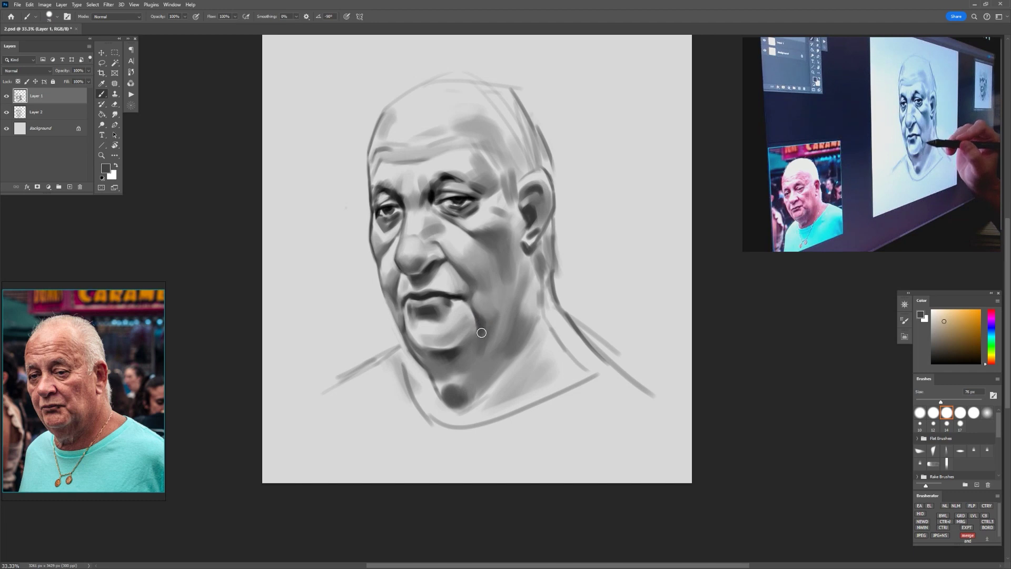
pyautogui.moveTo(467, 368)
pyautogui.mouseDown()
pyautogui.moveTo(480, 364)
pyautogui.moveTo(466, 376)
pyautogui.mouseUp()
pyautogui.keyDown('alt'); pyautogui.click(459, 377); pyautogui.keyUp('alt')
pyautogui.keyDown('alt'); pyautogui.click(459, 368); pyautogui.keyUp('alt')
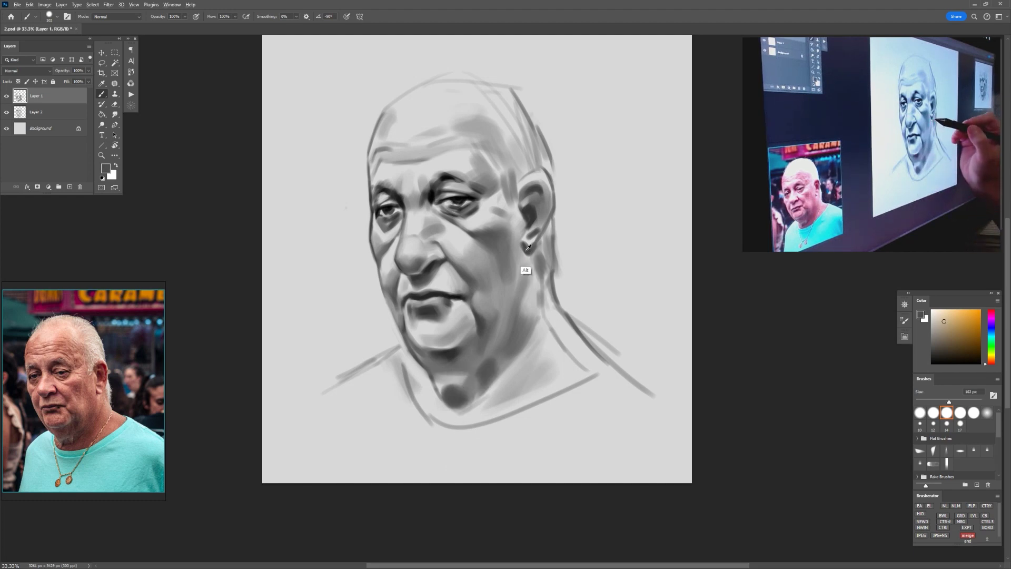
# Step: Darken the underside of the earlobe and blend the cheek in front of the ear with sampled greys
pyautogui.moveTo(527, 250); pyautogui.dragTo(526, 249)
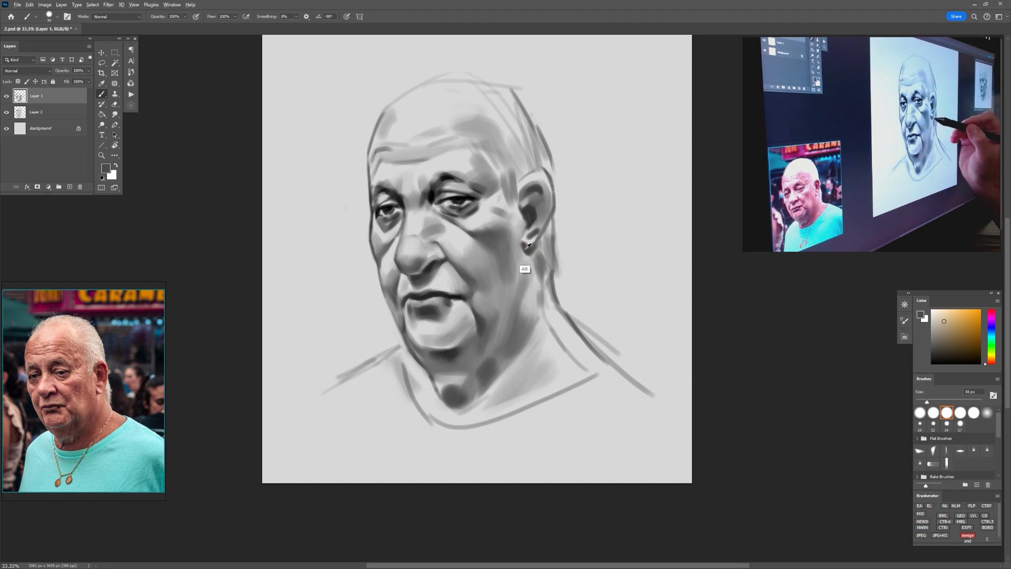
pyautogui.keyDown('alt'); pyautogui.rightClick(529, 247); pyautogui.keyUp('alt')
pyautogui.keyDown('alt'); pyautogui.click(528, 259); pyautogui.keyUp('alt')
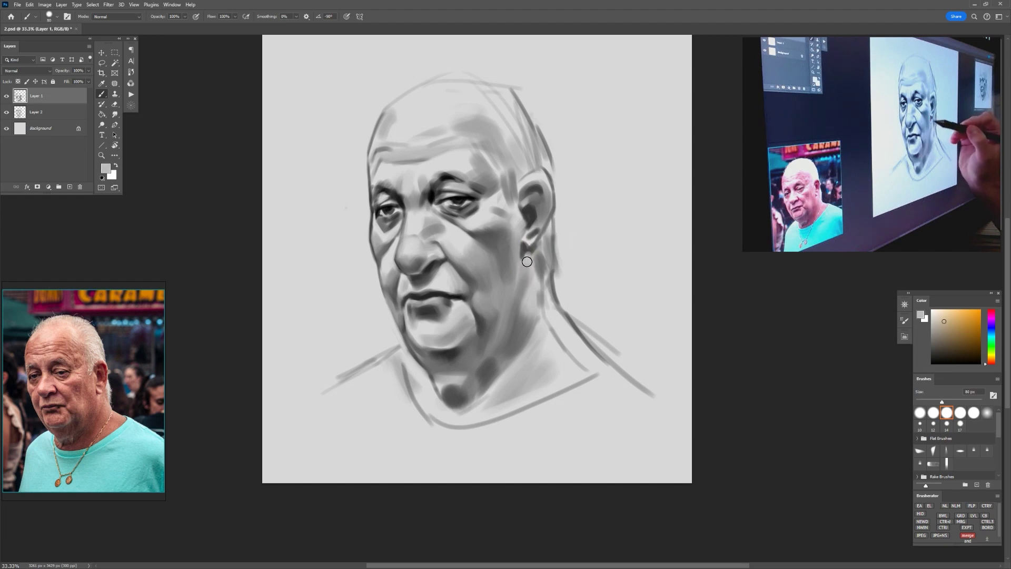
pyautogui.keyDown('alt'); pyautogui.click(518, 269); pyautogui.keyUp('alt')
pyautogui.keyDown('alt'); pyautogui.rightClick(520, 246); pyautogui.keyUp('alt')
pyautogui.keyDown('alt'); pyautogui.click(514, 217); pyautogui.keyUp('alt')
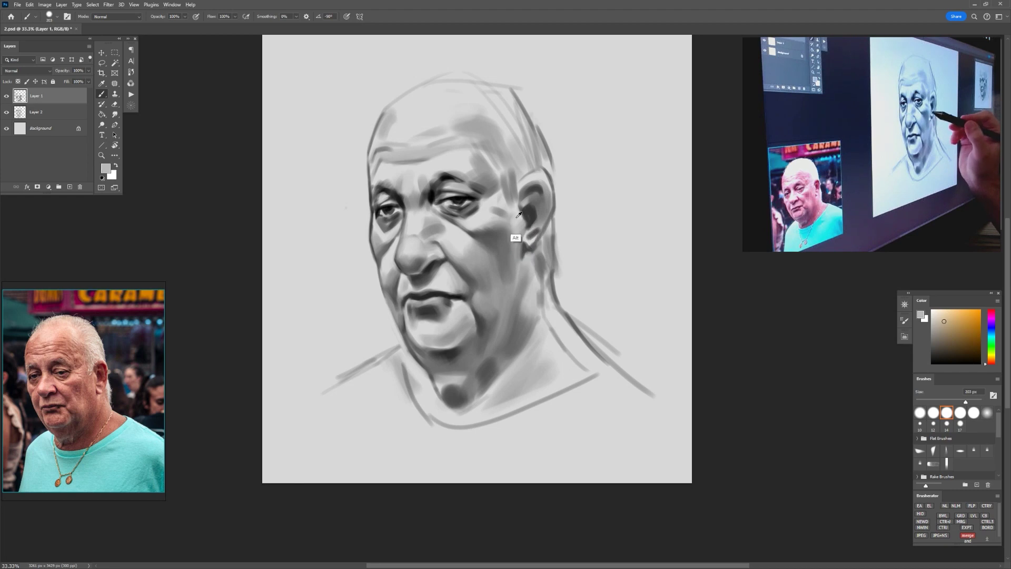
# Step: Soften the temple and the hair above the ear with a large brush of sampled light grey and mid-grey
pyautogui.keyDown('alt'); pyautogui.rightClick(521, 200); pyautogui.keyUp('alt')
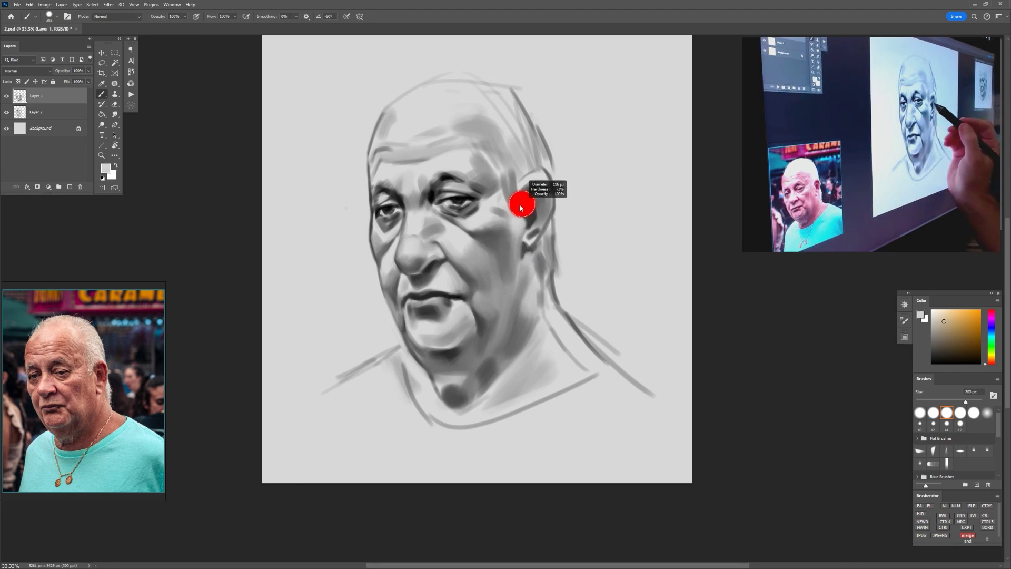
pyautogui.keyDown('alt'); pyautogui.rightClick(504, 204); pyautogui.keyUp('alt')
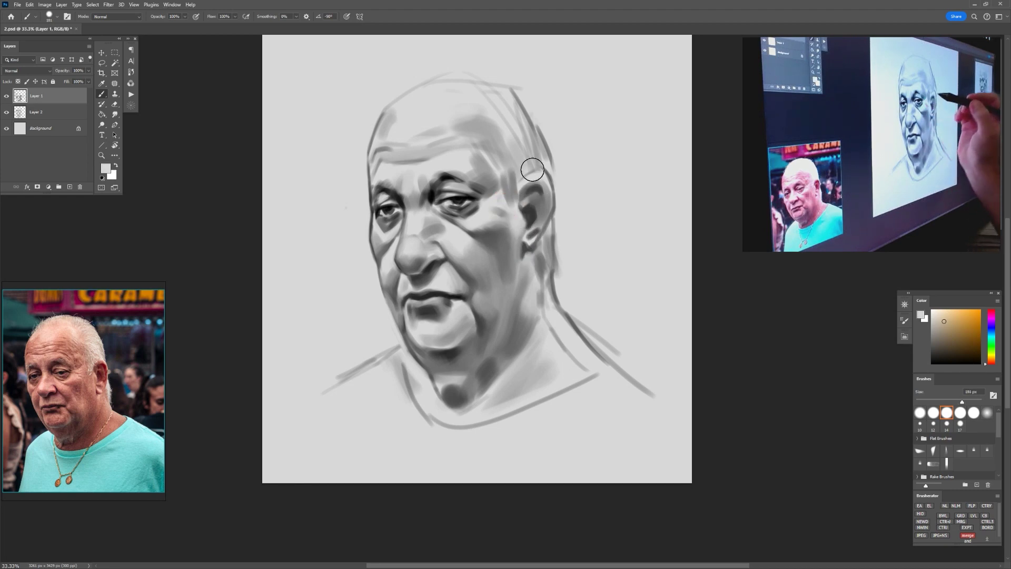
pyautogui.moveTo(476, 143); pyautogui.dragTo(478, 209)
pyautogui.keyDown('alt'); pyautogui.click(495, 237); pyautogui.keyUp('alt')
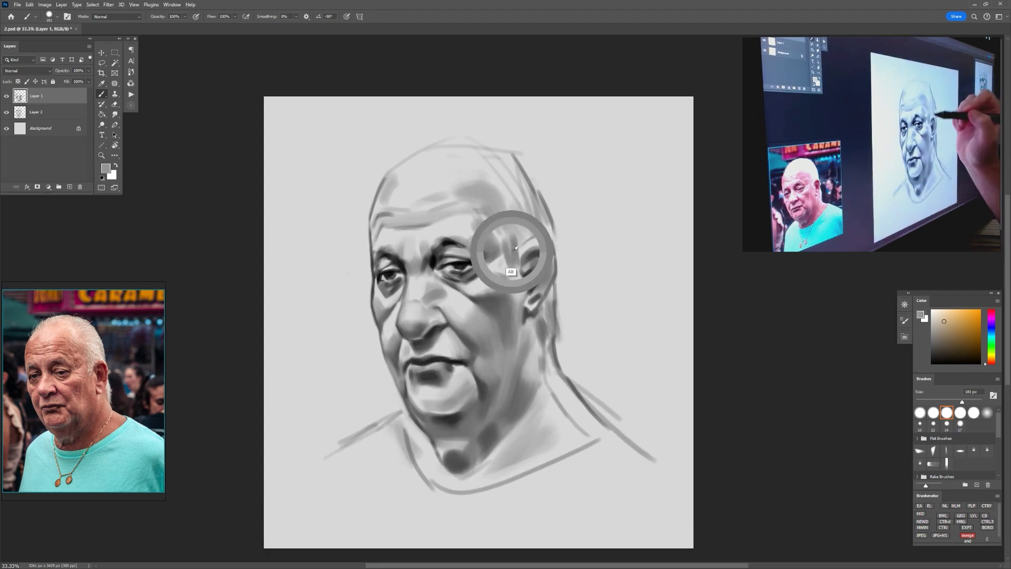
# Step: Paint soft grey hair along the top of the head, cutting into its lower edge with sampled light grey
pyautogui.keyDown('alt'); pyautogui.rightClick(425, 149); pyautogui.keyUp('alt')
pyautogui.keyDown('alt'); pyautogui.rightClick(411, 158); pyautogui.keyUp('alt')
pyautogui.moveTo(407, 157); pyautogui.dragTo(428, 147)
pyautogui.click(458, 140)
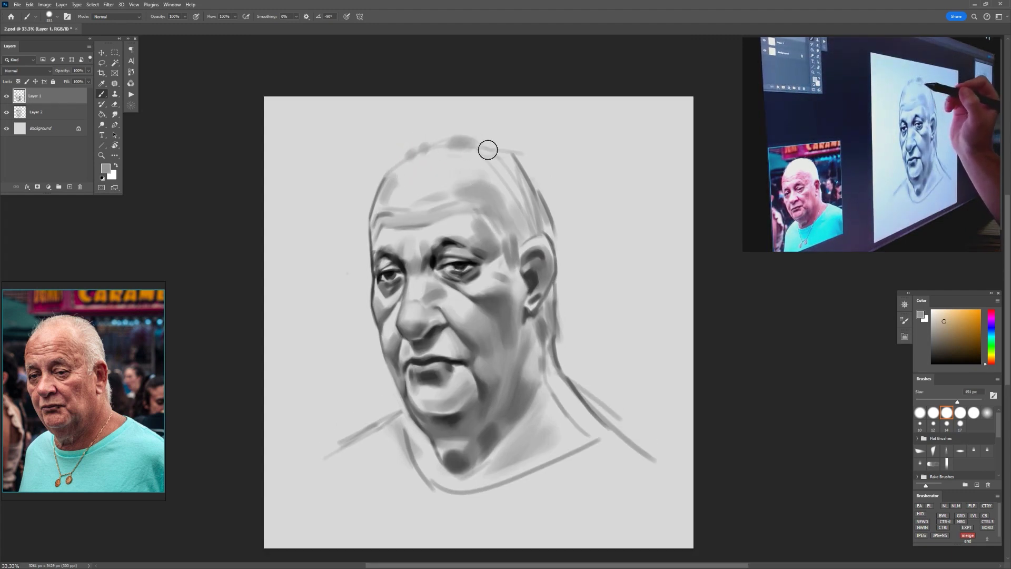
pyautogui.keyDown('alt'); pyautogui.click(431, 154); pyautogui.keyUp('alt')
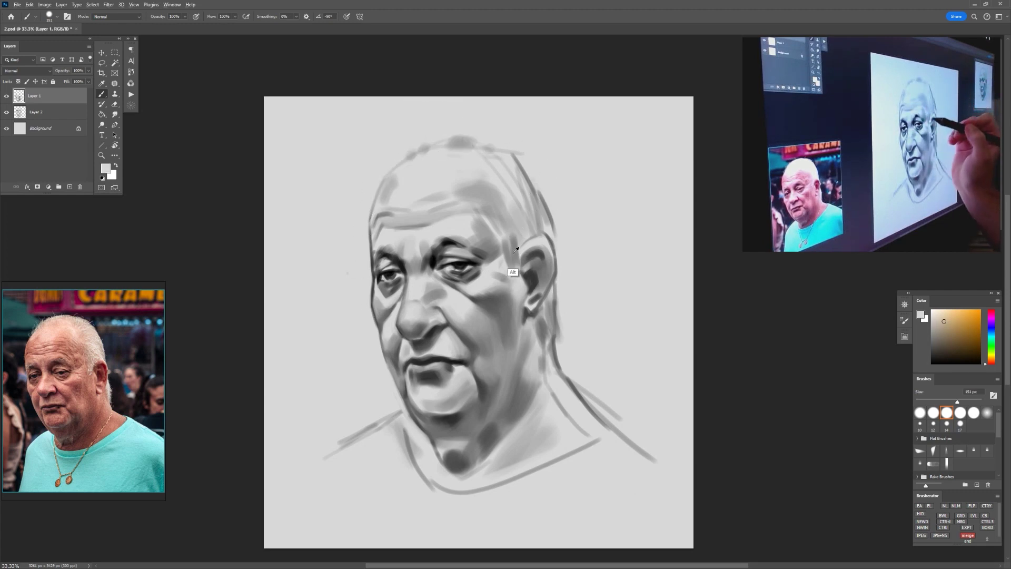
# Step: Extend the grey hair strokes along the far side of the crown and down the back of the head towards the ear
pyautogui.keyDown('alt'); pyautogui.click(514, 256); pyautogui.keyUp('alt')
pyautogui.keyDown('alt'); pyautogui.rightClick(517, 230); pyautogui.keyUp('alt')
pyautogui.keyDown('alt'); pyautogui.rightClick(447, 153); pyautogui.keyUp('alt')
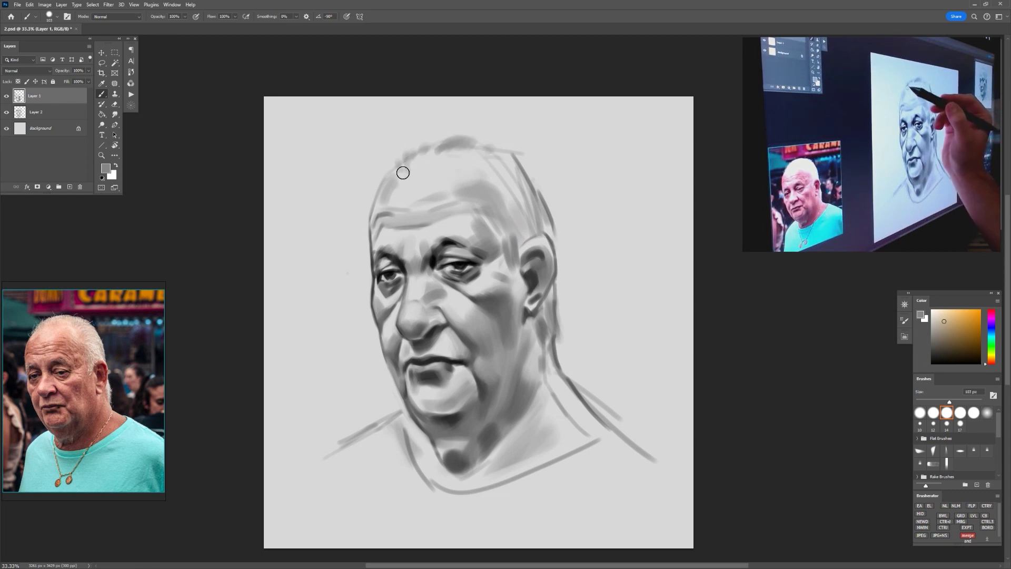
pyautogui.keyDown('alt'); pyautogui.rightClick(500, 160); pyautogui.keyUp('alt')
pyautogui.moveTo(478, 160)
pyautogui.mouseDown()
pyautogui.moveTo(522, 160)
pyautogui.moveTo(524, 187)
pyautogui.moveTo(541, 210)
pyautogui.mouseUp()
# Step: Blend the far cheek beside the mouth corner with a small brush and sampled greys
pyautogui.keyDown('alt'); pyautogui.rightClick(445, 385); pyautogui.keyUp('alt')
pyautogui.keyDown('alt'); pyautogui.rightClick(408, 365); pyautogui.keyUp('alt')
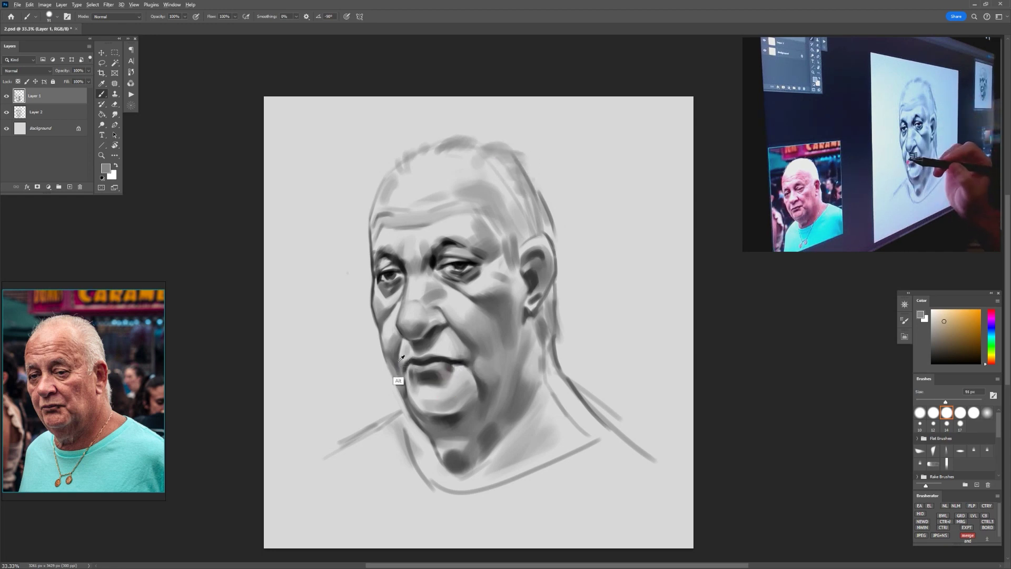
pyautogui.keyDown('alt'); pyautogui.click(397, 359); pyautogui.keyUp('alt')
pyautogui.keyDown('alt'); pyautogui.rightClick(397, 358); pyautogui.keyUp('alt')
pyautogui.moveTo(401, 364); pyautogui.dragTo(395, 361)
pyautogui.keyDown('alt'); pyautogui.click(391, 346); pyautogui.keyUp('alt')
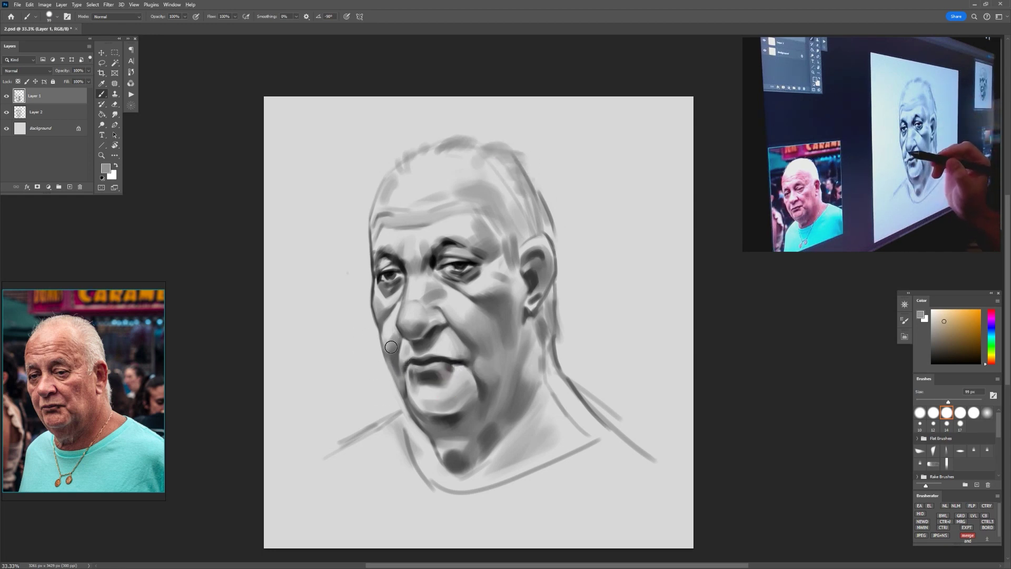
# Step: Shade the cheek fold beside the near mouth corner and blend the jaw below the ear with large sampled-grey strokes
pyautogui.keyDown('alt'); pyautogui.rightClick(478, 334); pyautogui.keyUp('alt')
pyautogui.keyDown('alt'); pyautogui.click(472, 346); pyautogui.keyUp('alt')
pyautogui.moveTo(481, 344); pyautogui.dragTo(474, 360)
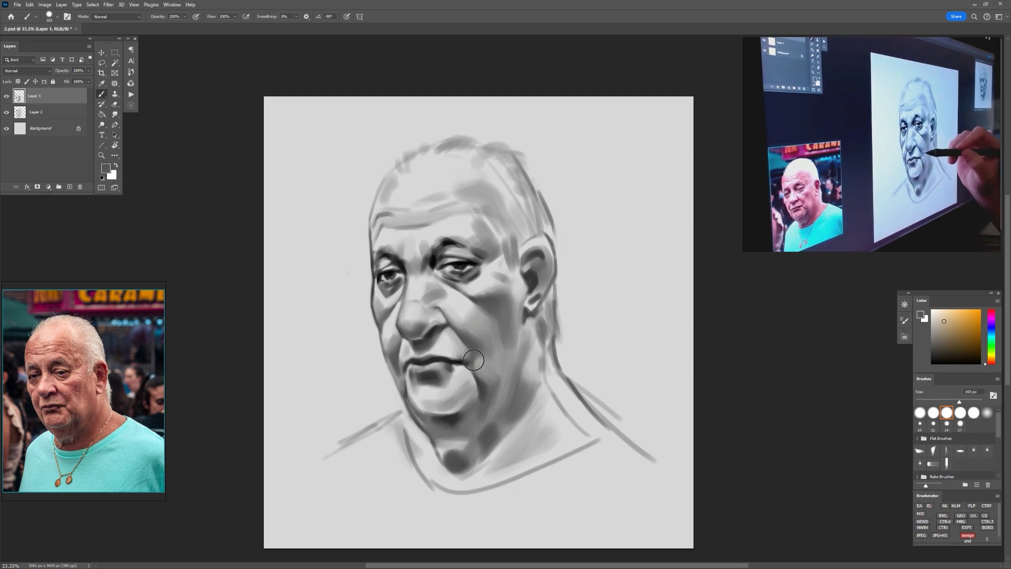
pyautogui.keyDown('alt'); pyautogui.click(520, 336); pyautogui.keyUp('alt')
pyautogui.moveTo(520, 333)
pyautogui.mouseDown()
pyautogui.moveTo(520, 303)
pyautogui.moveTo(518, 357)
pyautogui.mouseUp()
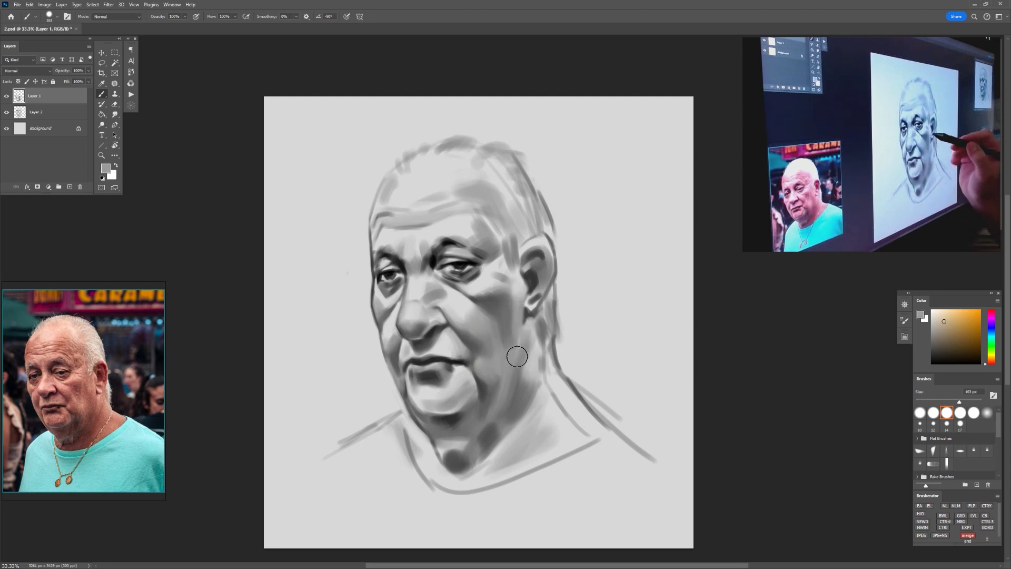
# Step: Soften the shading on the near cheekbone between the outer eye corner and the ear with sampled greys
pyautogui.keyDown('alt'); pyautogui.click(514, 293); pyautogui.keyUp('alt')
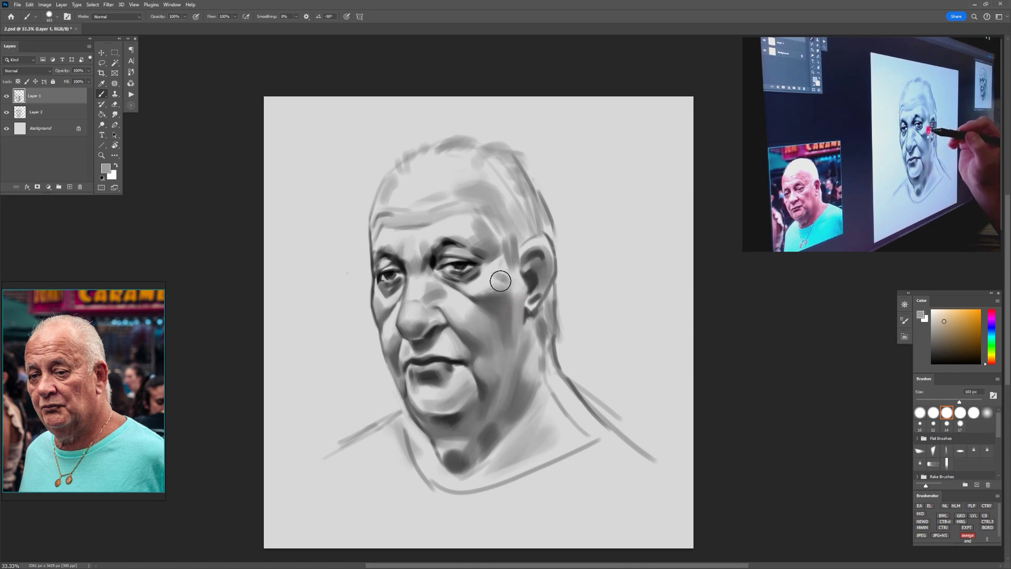
pyautogui.moveTo(504, 287); pyautogui.dragTo(482, 296)
pyautogui.keyDown('alt'); pyautogui.click(492, 301); pyautogui.keyUp('alt')
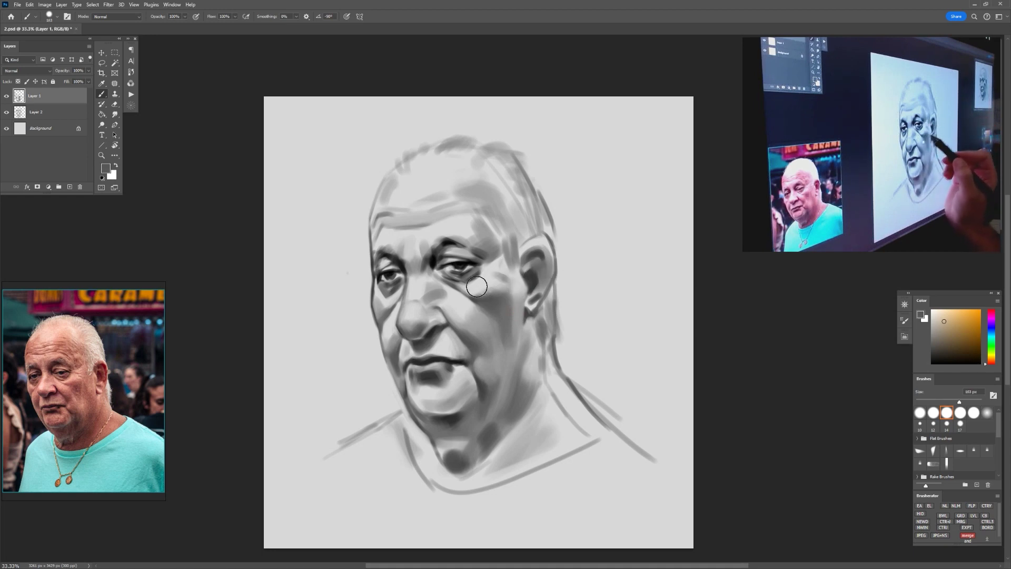
# Step: Blend the far cheek below the eye and beside the nose with a smaller brush and sampled light and dark greys
pyautogui.keyDown('alt'); pyautogui.rightClick(386, 294); pyautogui.keyUp('alt')
pyautogui.keyDown('alt'); pyautogui.click(381, 297); pyautogui.keyUp('alt')
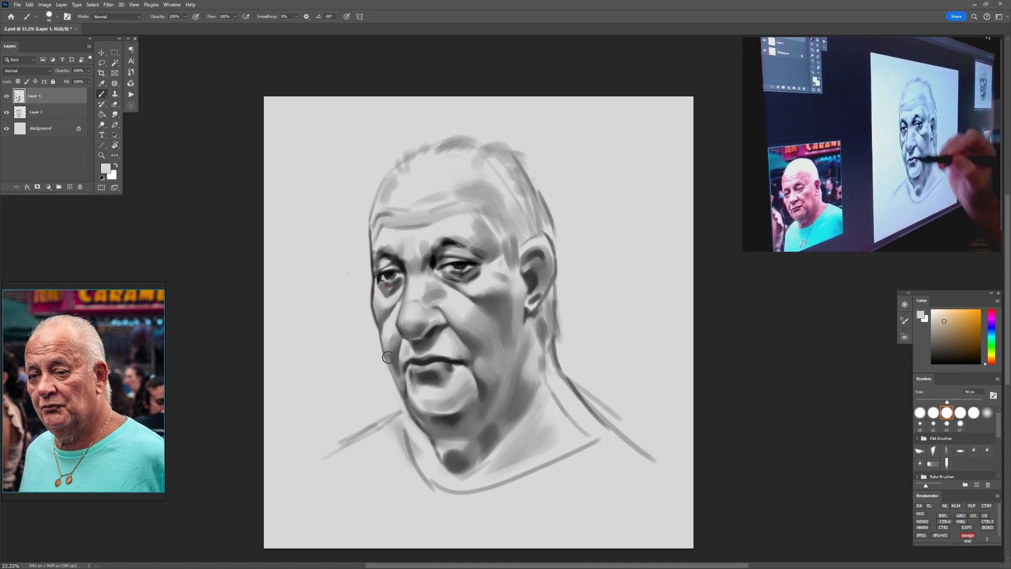
pyautogui.keyDown('alt'); pyautogui.click(392, 308); pyautogui.keyUp('alt')
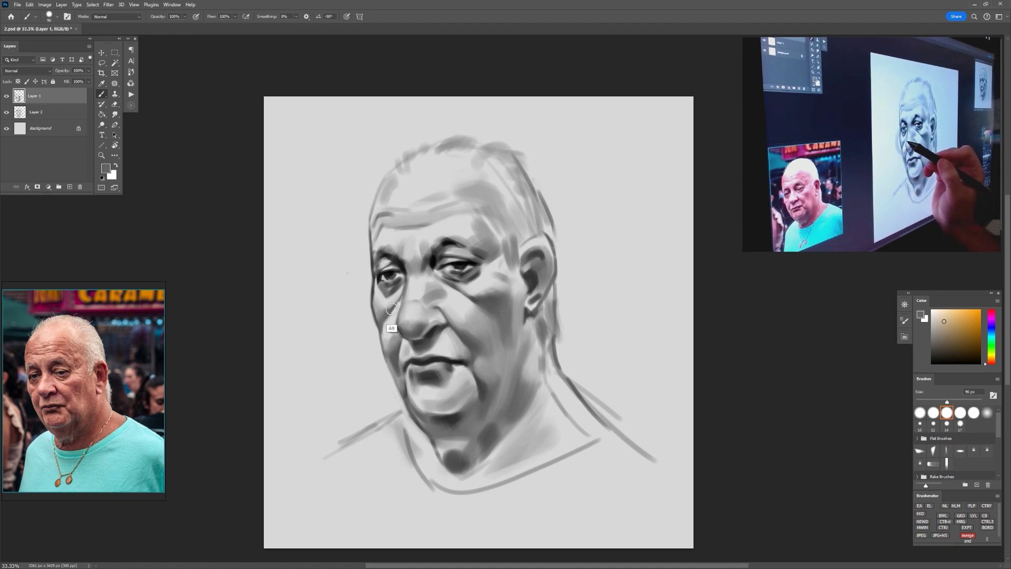
pyautogui.keyDown('alt'); pyautogui.click(466, 266); pyautogui.keyUp('alt')
pyautogui.moveTo(405, 308); pyautogui.dragTo(397, 313)
pyautogui.keyDown('alt'); pyautogui.click(389, 313); pyautogui.keyUp('alt')
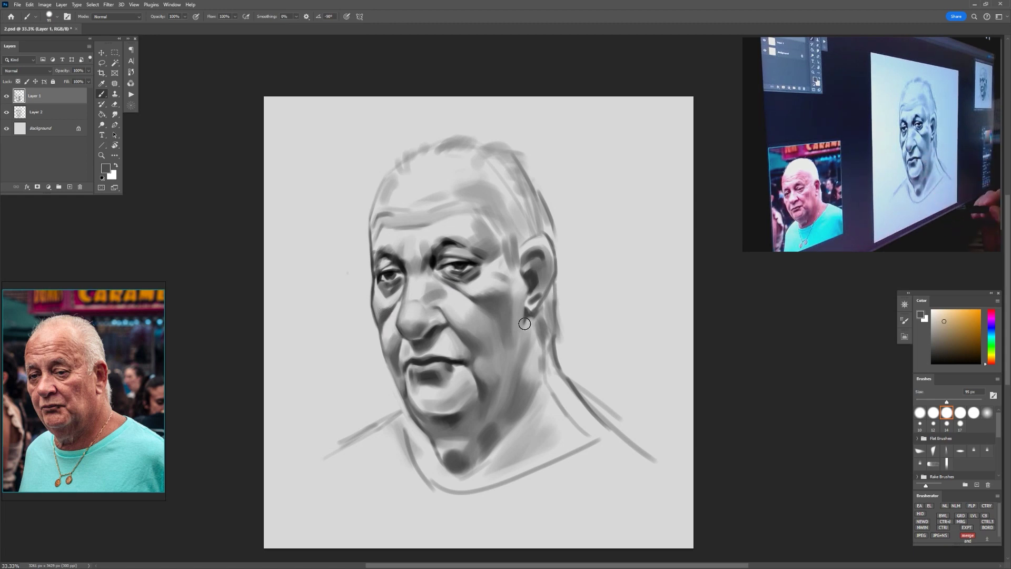
# Step: Refine the far cheek's outer edge down to the mouth corner with a fine brush and sampled dark greys
pyautogui.moveTo(399, 362)
pyautogui.mouseDown()
pyautogui.moveTo(379, 329)
pyautogui.moveTo(377, 339)
pyautogui.mouseUp()
pyautogui.keyDown('alt'); pyautogui.click(386, 340); pyautogui.keyUp('alt')
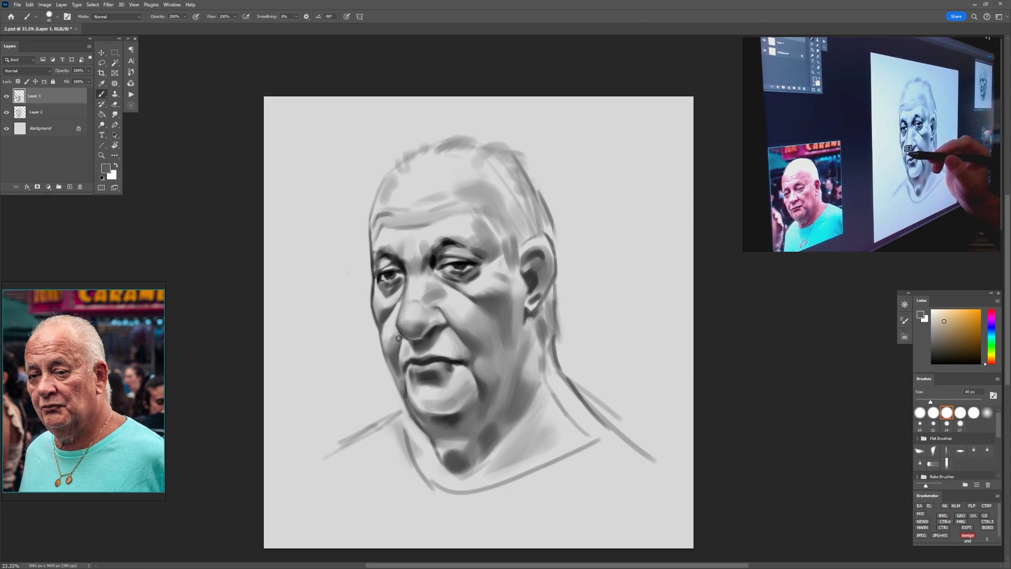
pyautogui.keyDown('alt'); pyautogui.click(415, 363); pyautogui.keyUp('alt')
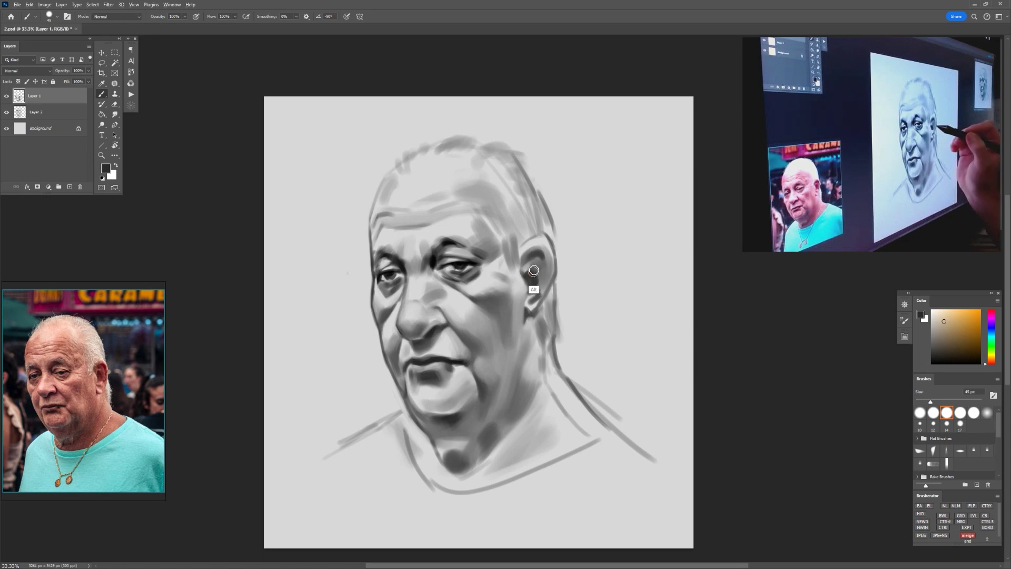
# Step: Model the inner ear by painting its hollow and folds with sampled mid and dark greys
pyautogui.keyDown('alt'); pyautogui.click(530, 264); pyautogui.keyUp('alt')
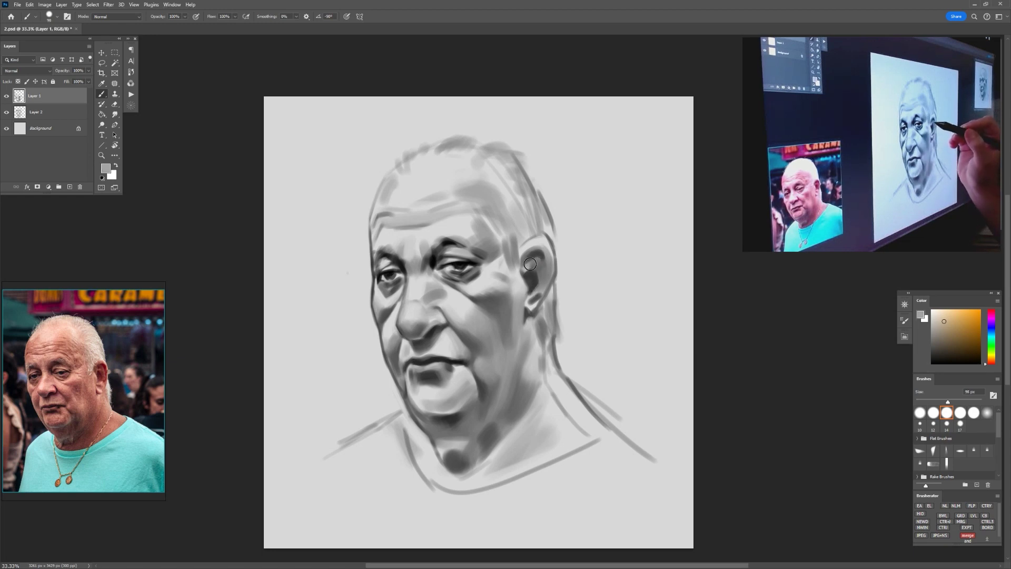
pyautogui.keyDown('alt'); pyautogui.click(537, 282); pyautogui.keyUp('alt')
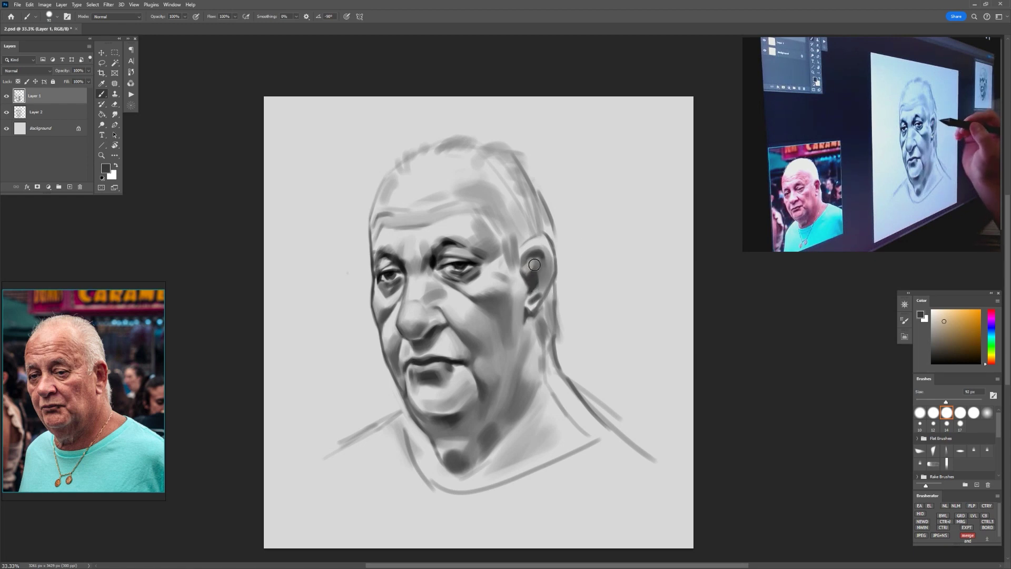
pyautogui.keyDown('alt'); pyautogui.click(538, 280); pyautogui.keyUp('alt')
pyautogui.keyDown('alt'); pyautogui.click(536, 253); pyautogui.keyUp('alt')
pyautogui.moveTo(536, 256); pyautogui.dragTo(539, 262)
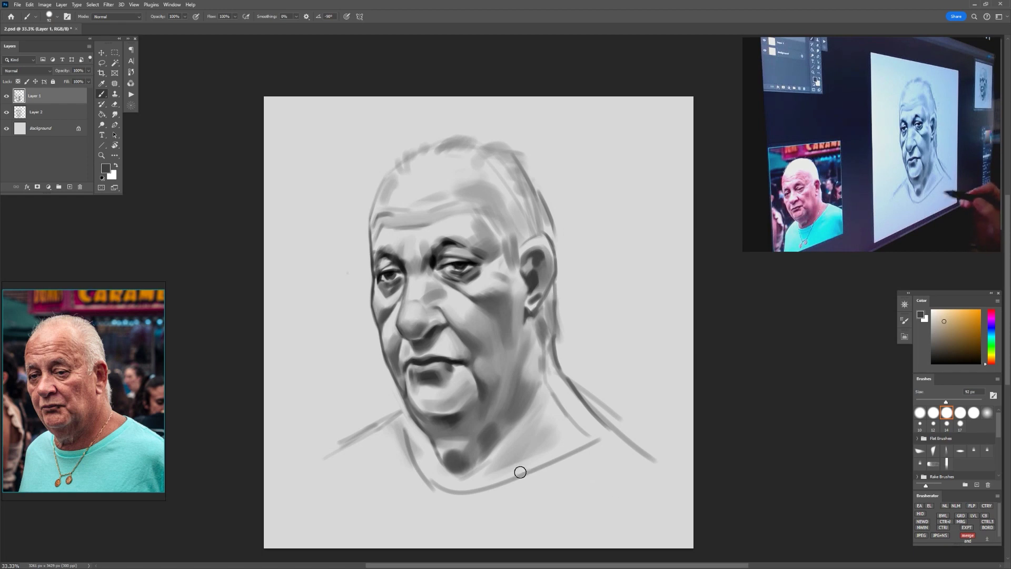
# Step: Clean up the stray sketch lines along both shoulders by painting over them with sampled light background grey and a larger brush
pyautogui.moveTo(520, 472); pyautogui.dragTo(573, 406)
pyautogui.keyDown('alt'); pyautogui.click(424, 327); pyautogui.keyUp('alt')
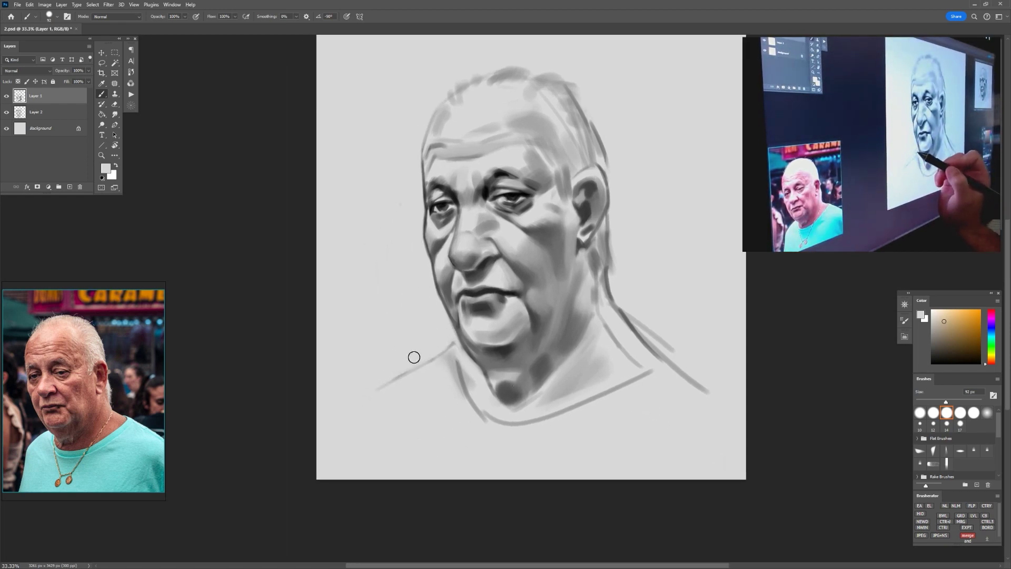
pyautogui.keyDown('alt'); pyautogui.click(634, 307); pyautogui.keyUp('alt')
pyautogui.press(']')
pyautogui.moveTo(634, 310); pyautogui.dragTo(660, 345)
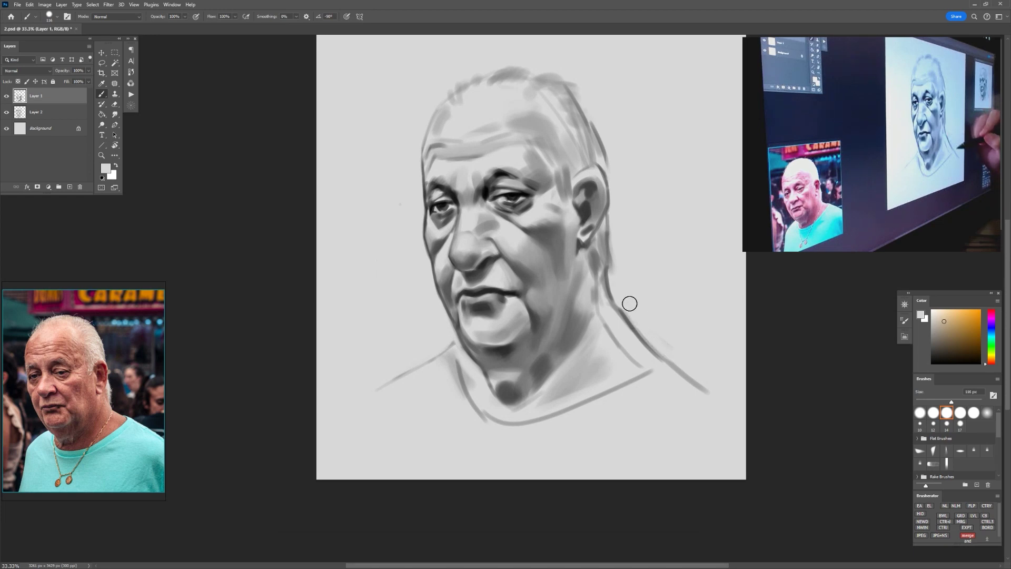